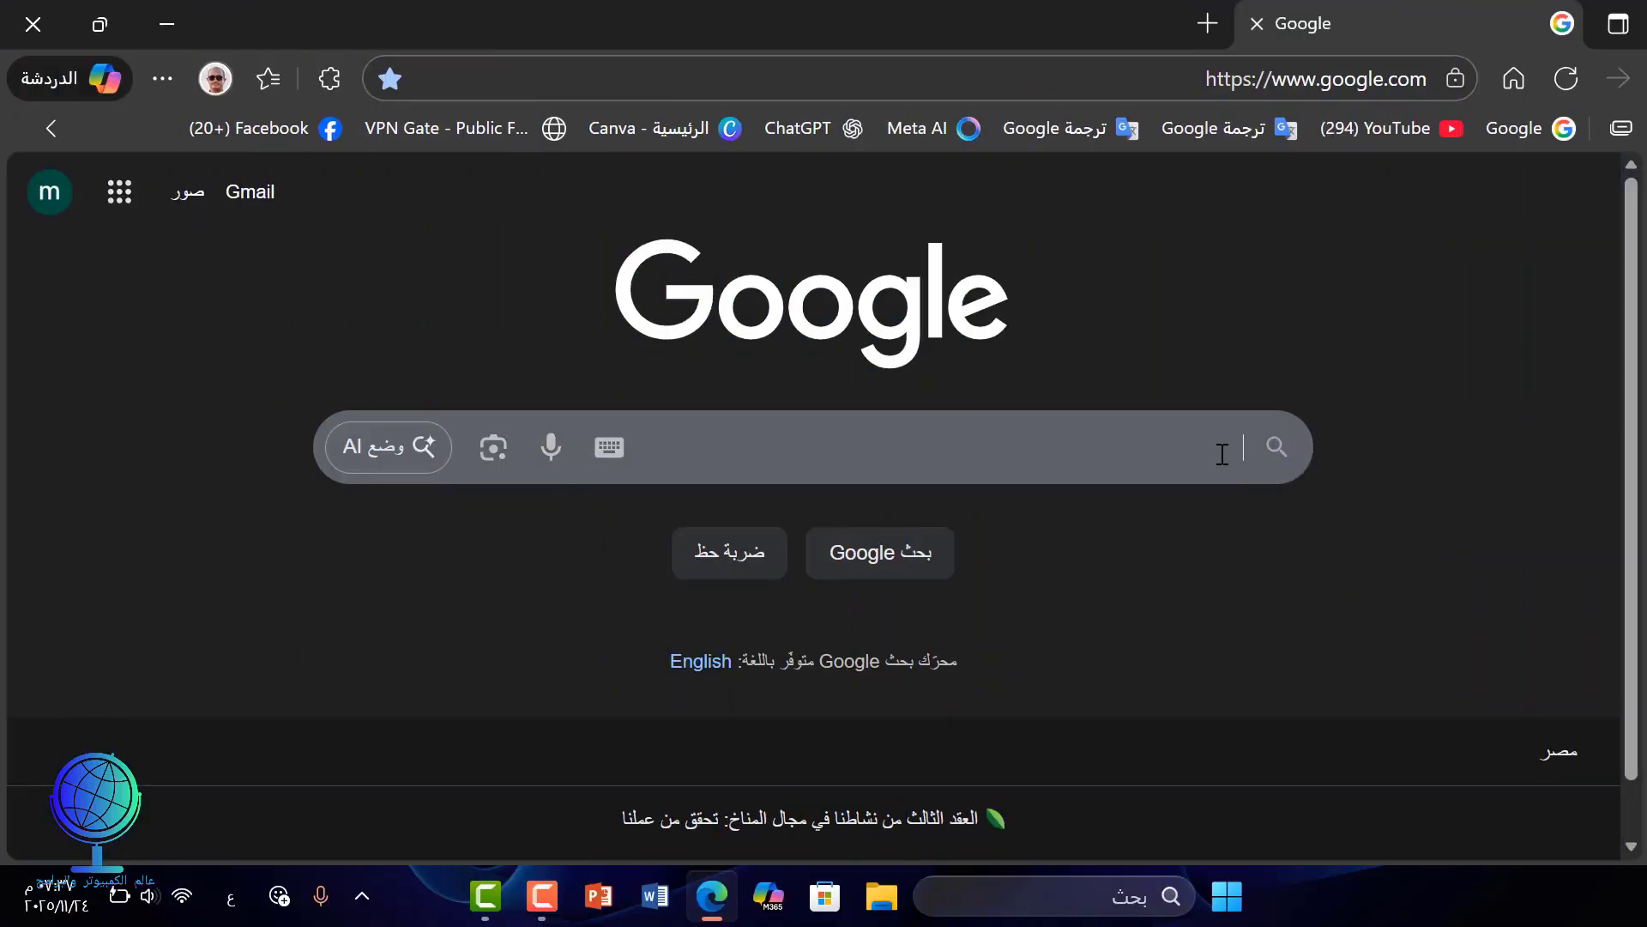
- Search Google for vivetool and open the GitHub releases page of thebookisclosed/ViVe
right_click(1222, 455)
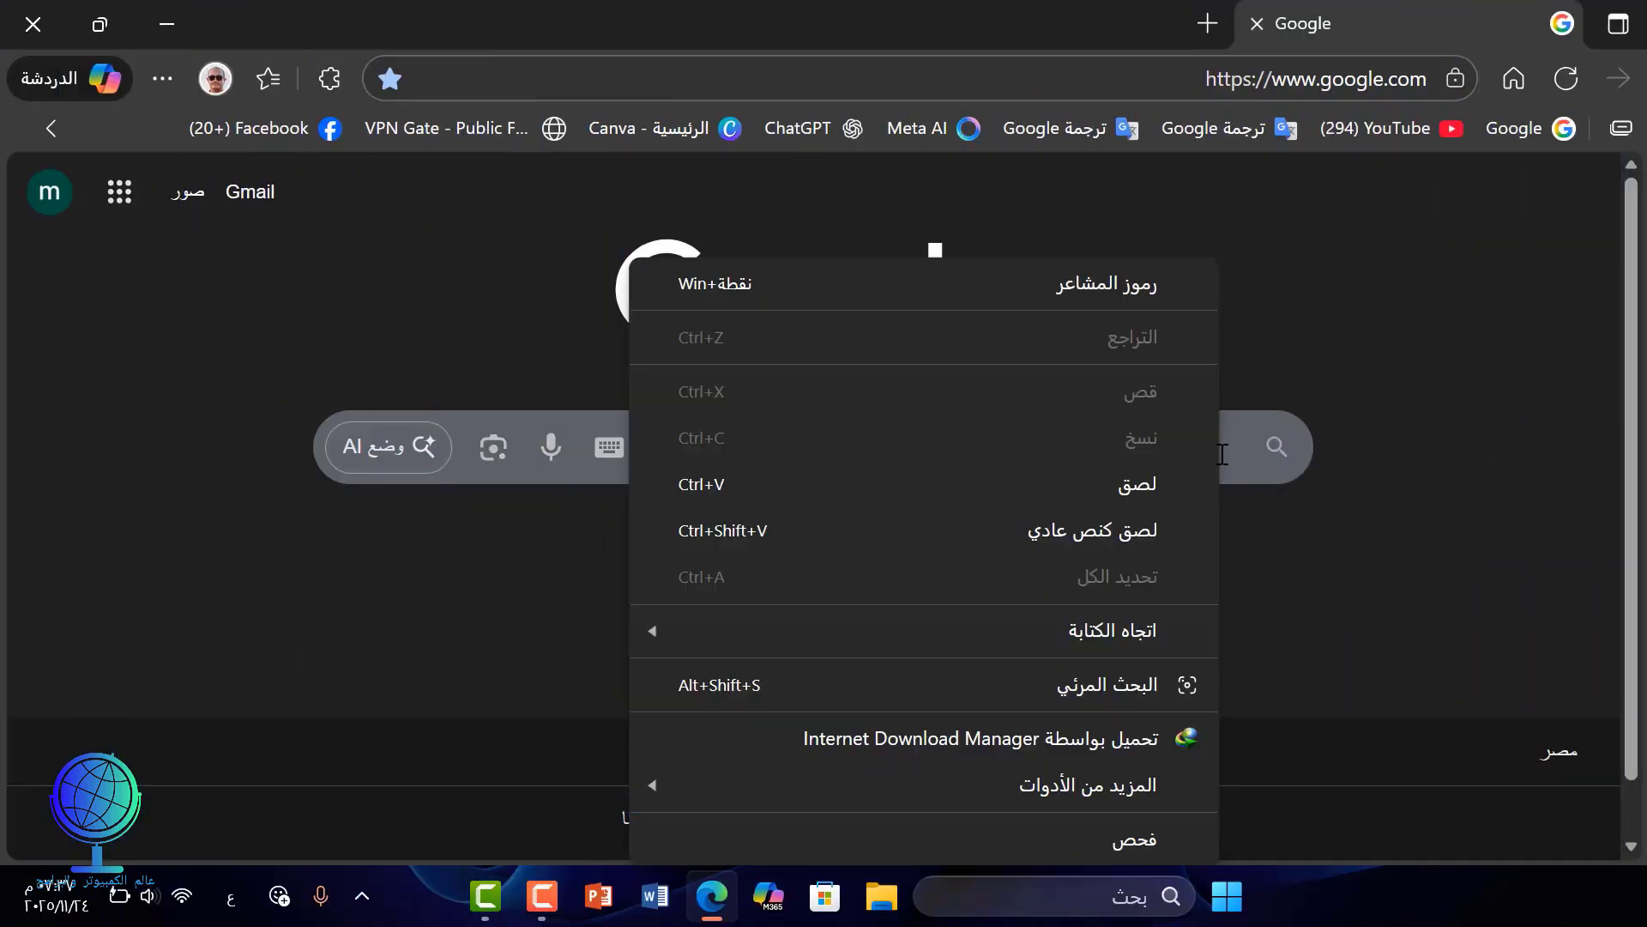
left_click(1151, 486)
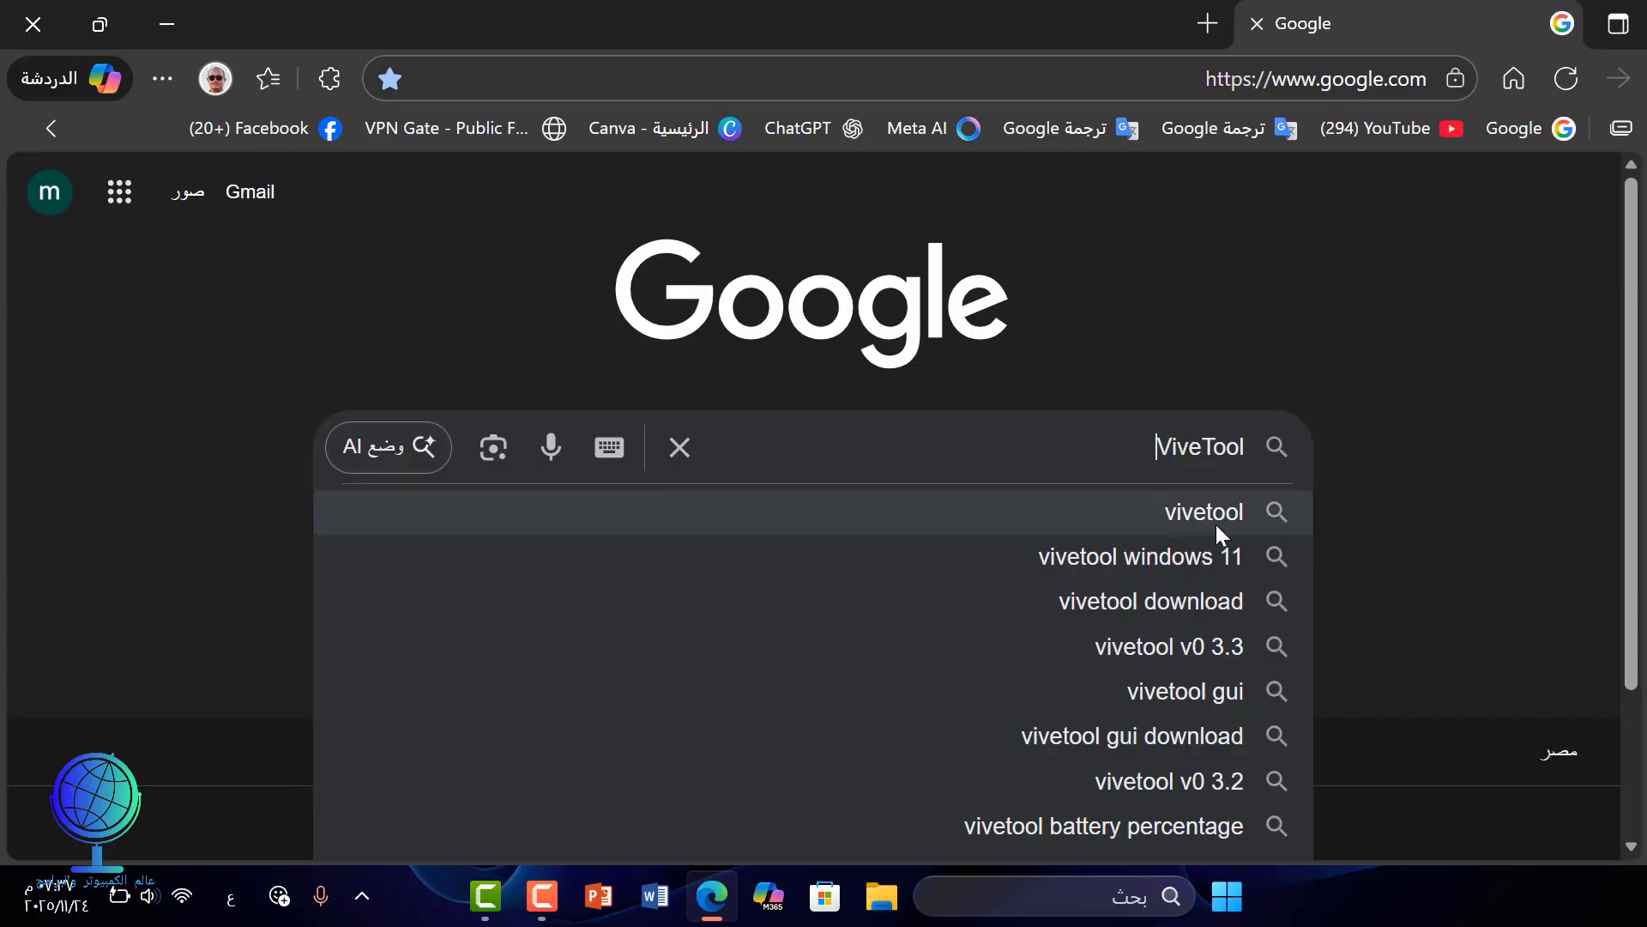
left_click(1218, 524)
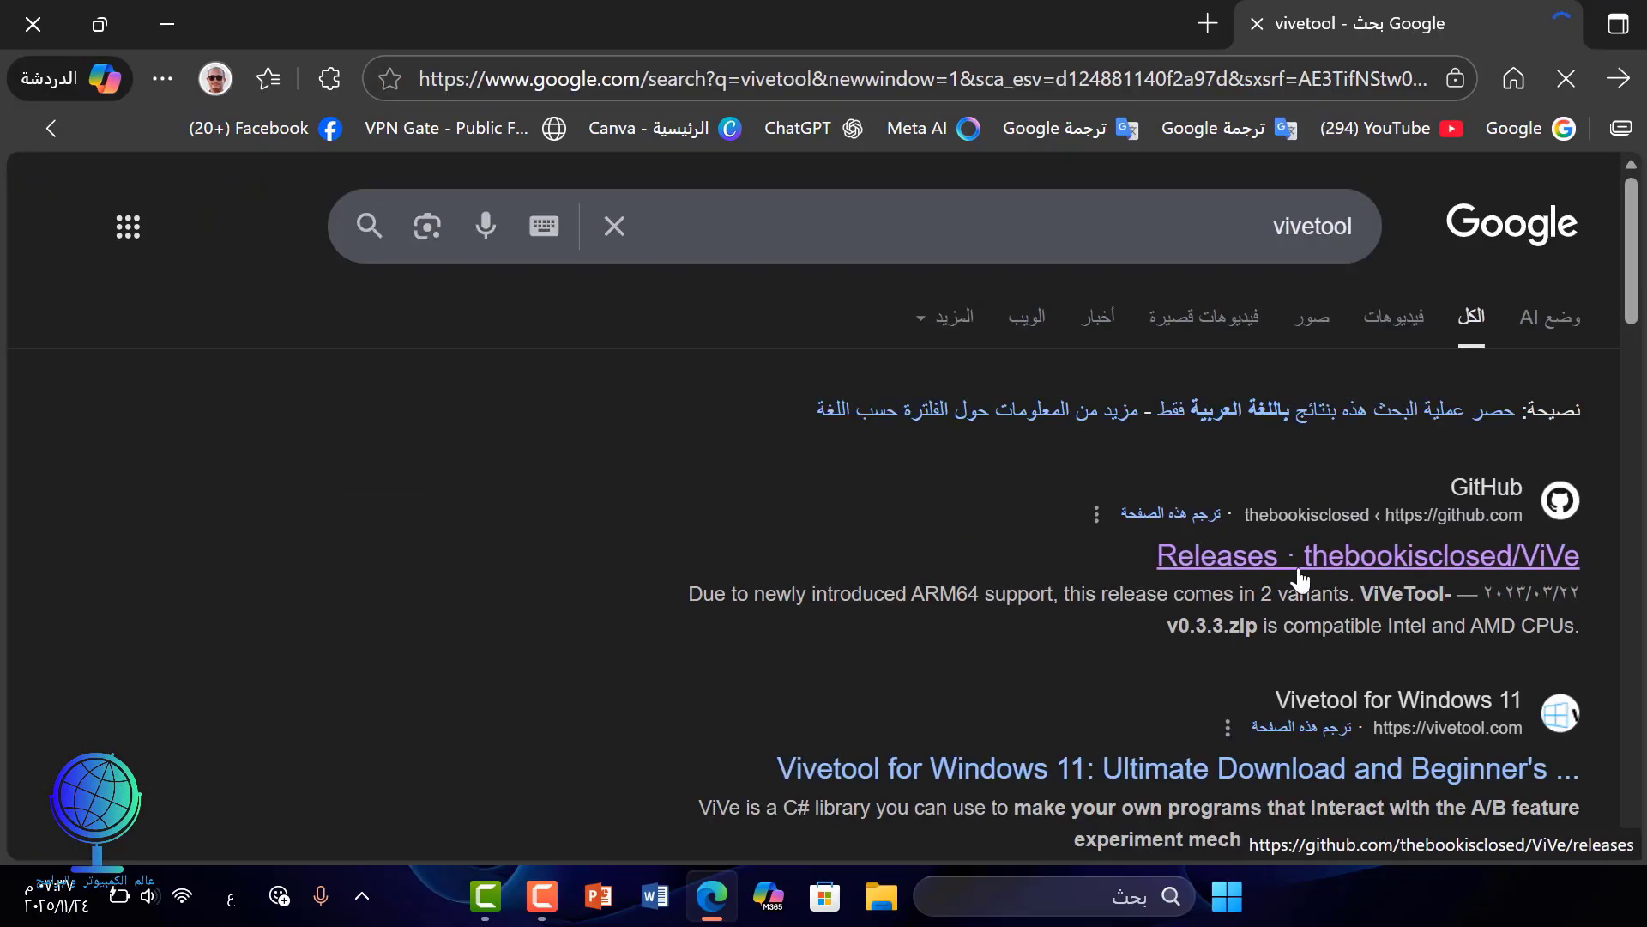
left_click(1387, 558)
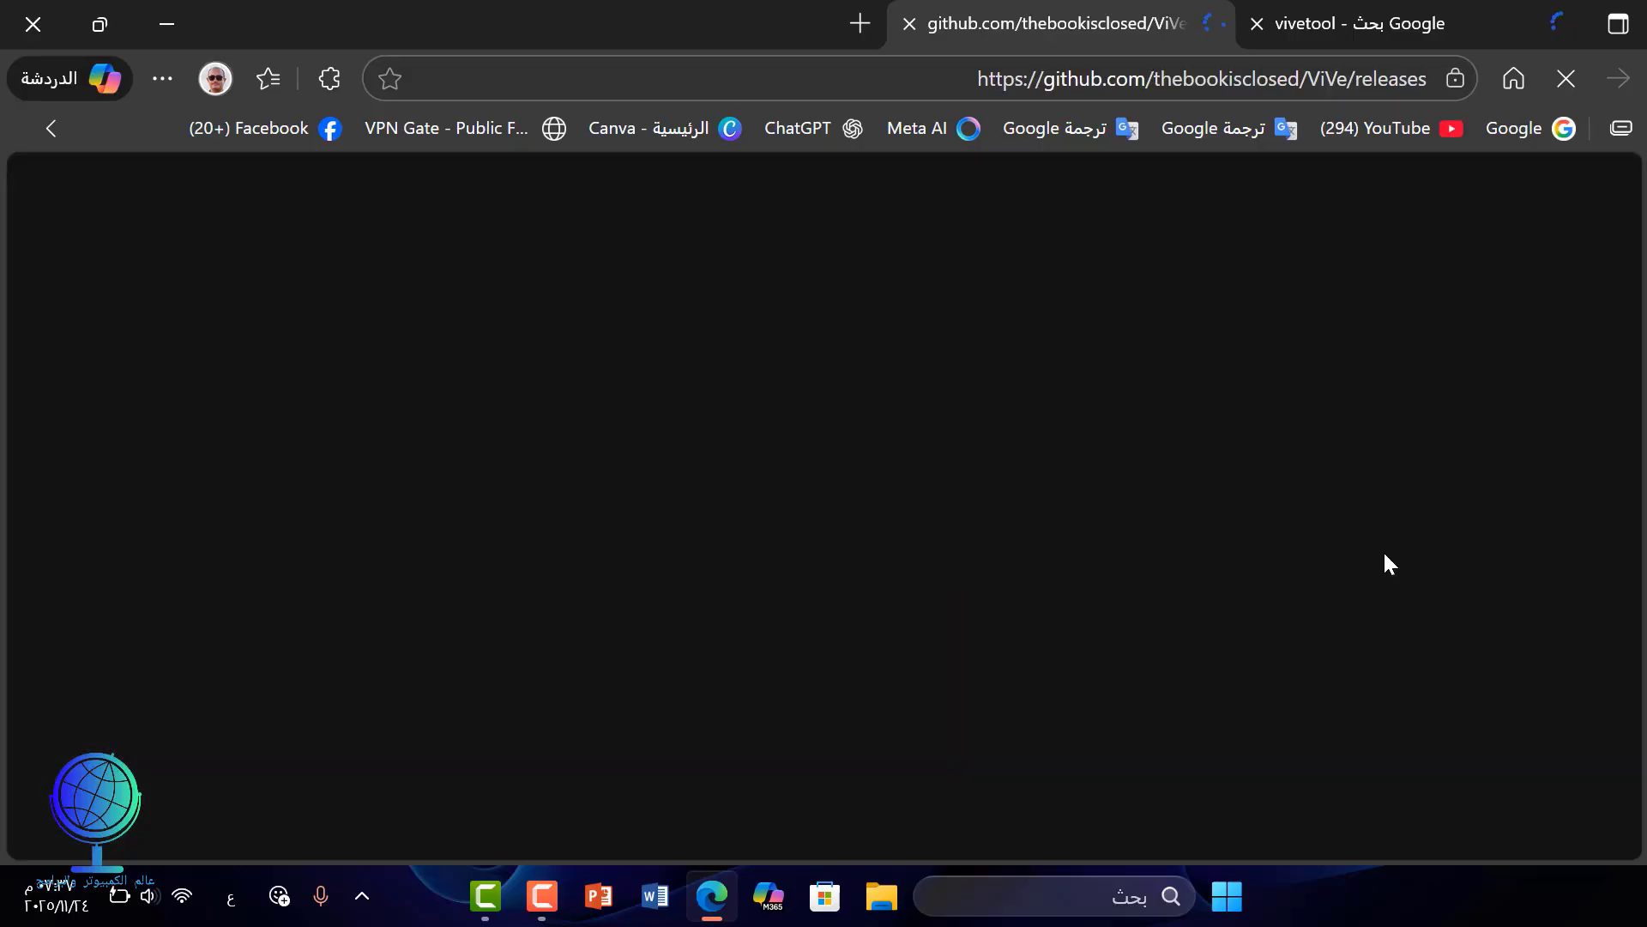
- Download ViVeTool-v0.3.4-IntelAmd.zip from the v0.3.4 release assets, and close the browser and the download dialog
scroll(1141, 577, "down", 3)
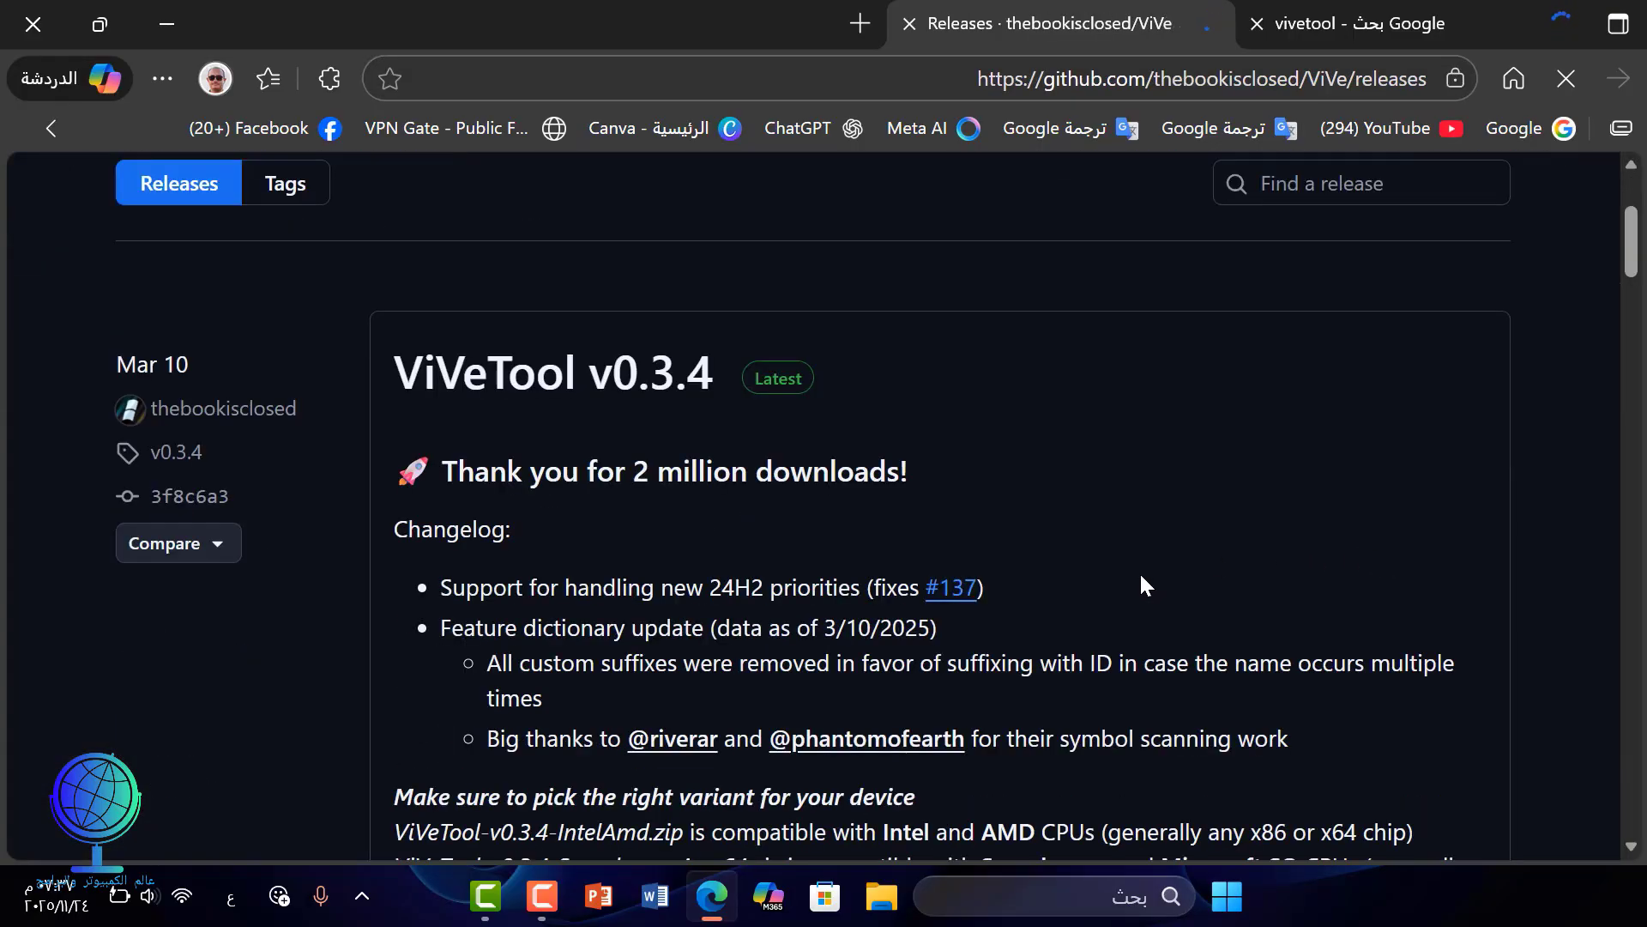
scroll(1141, 576, "down", 5)
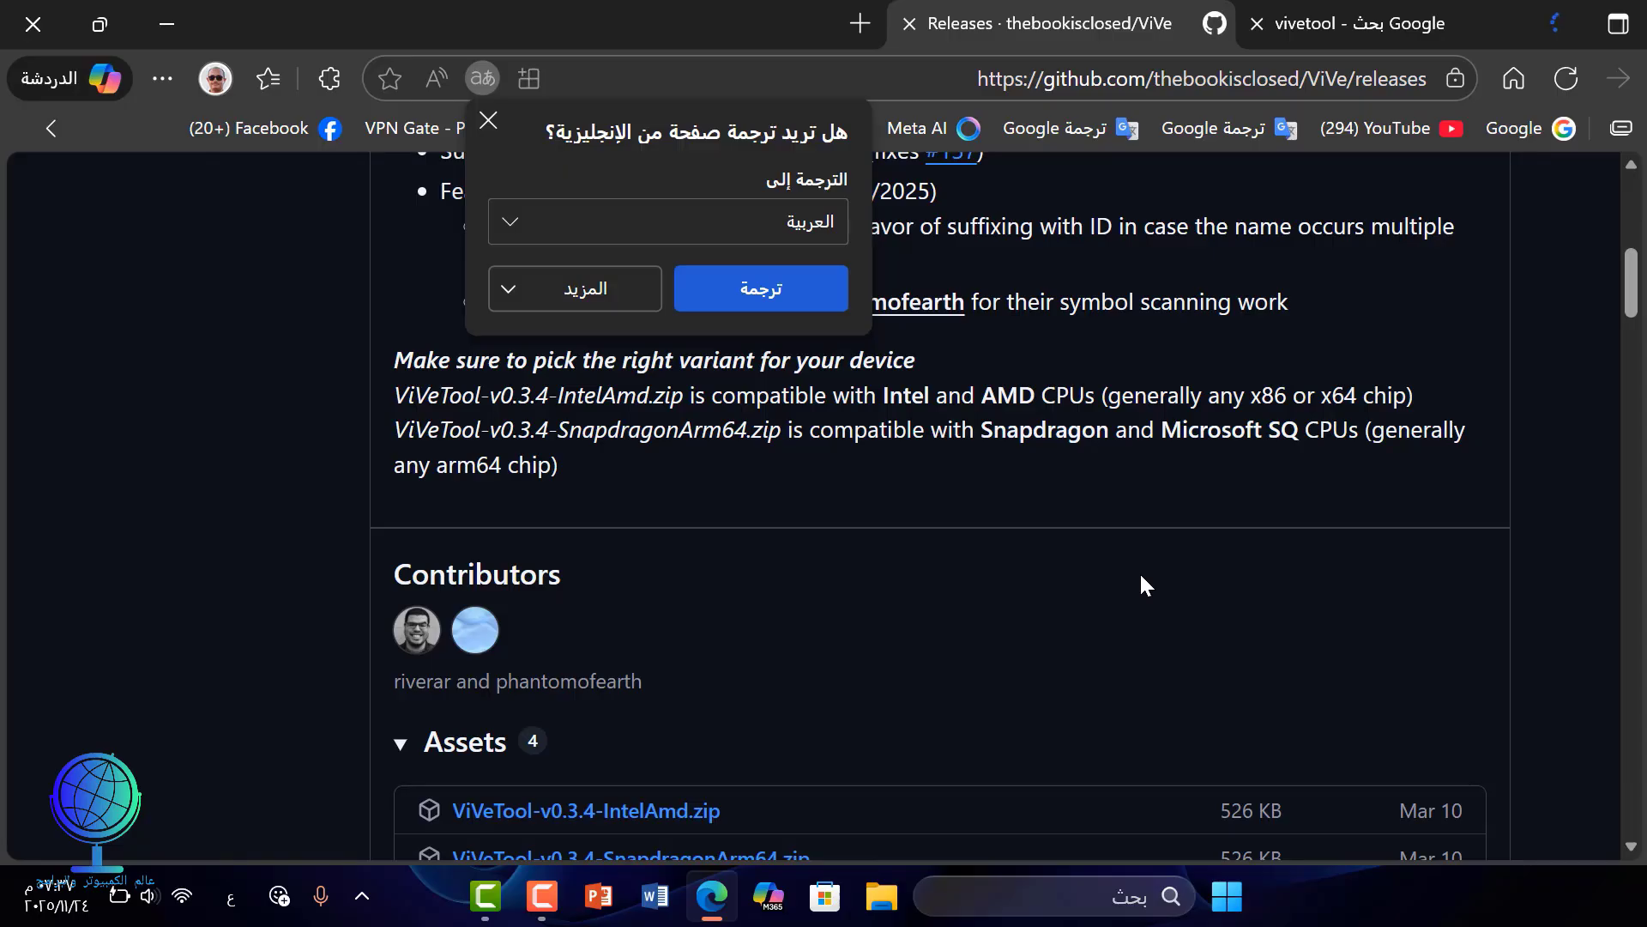
scroll(1141, 576, "down", 3)
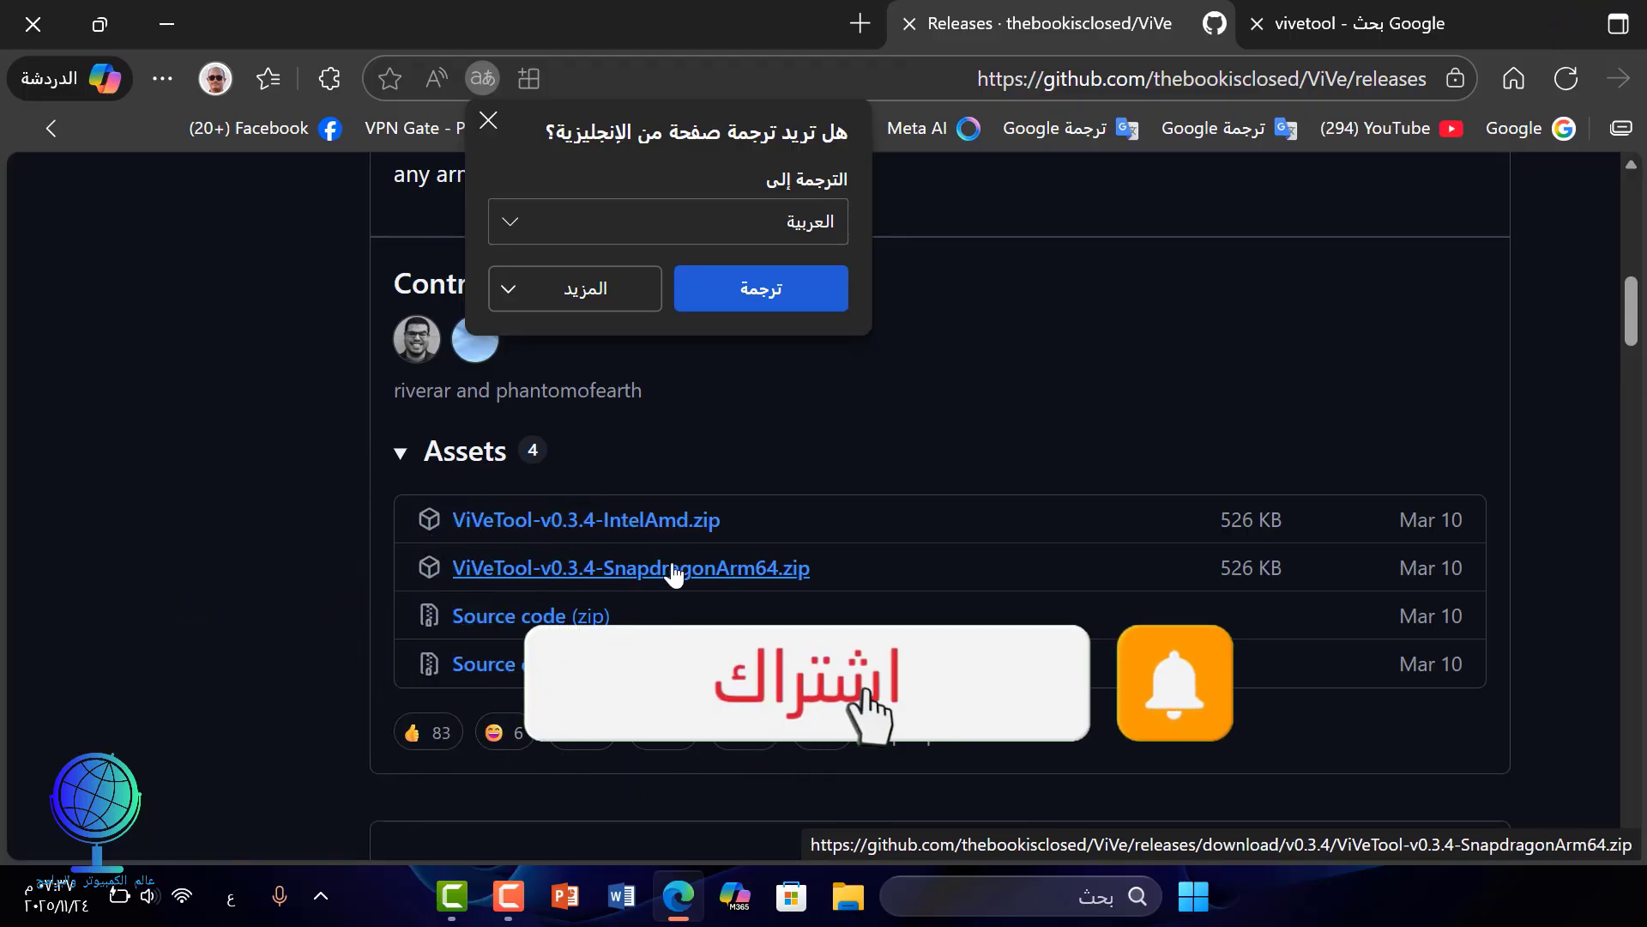
left_click(649, 526)
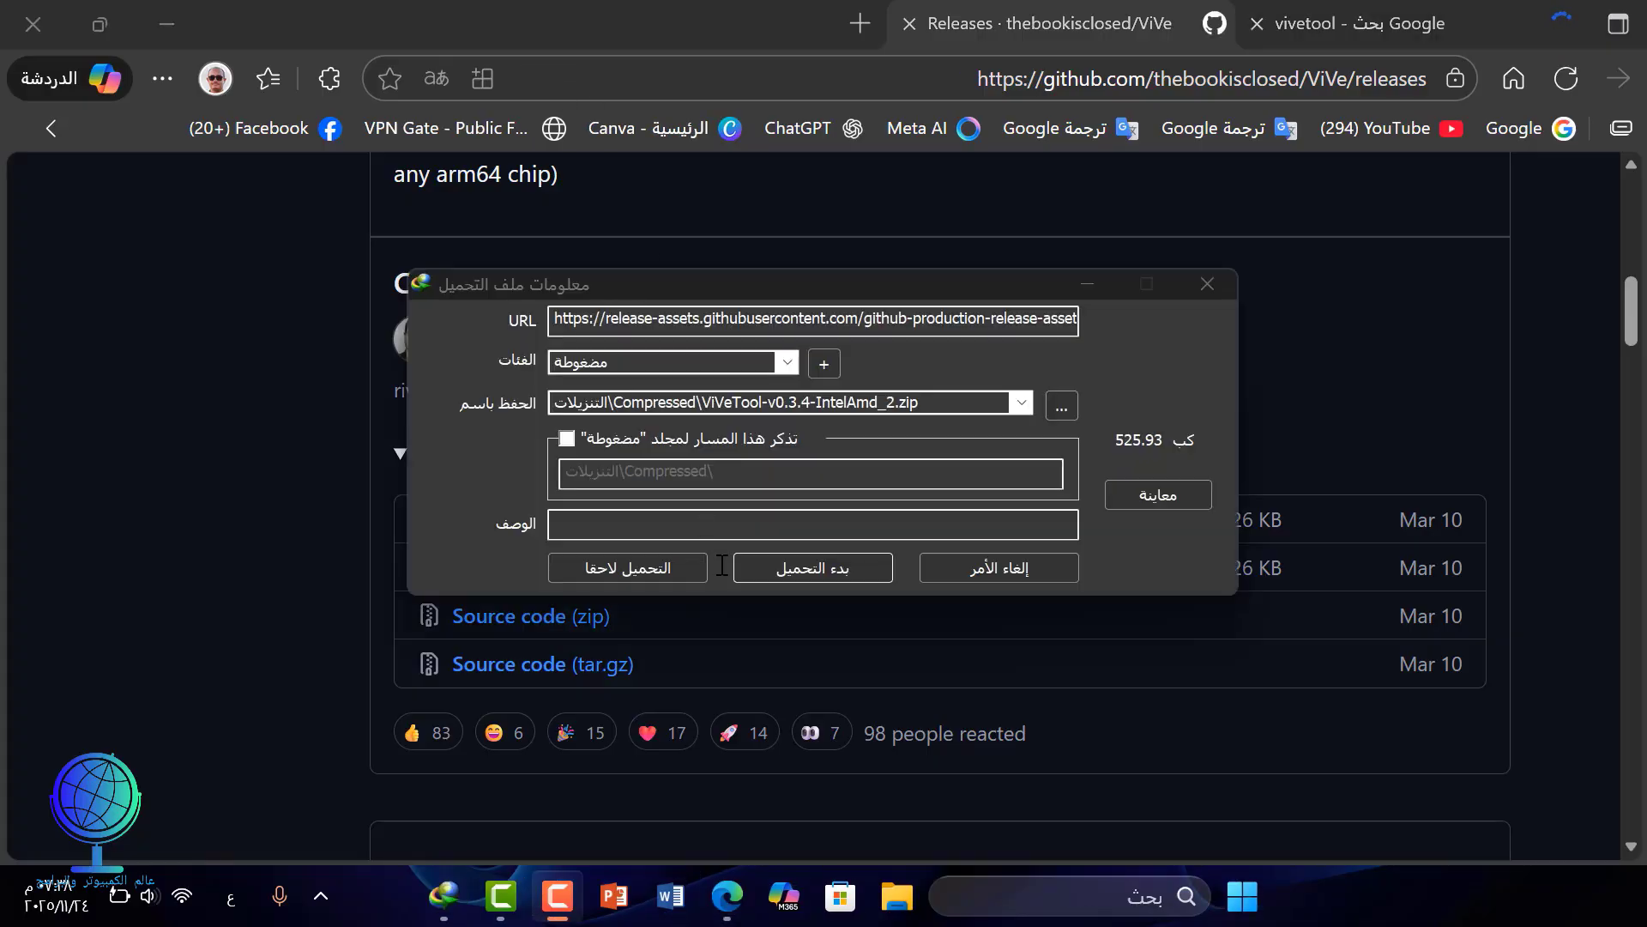
left_click(872, 570)
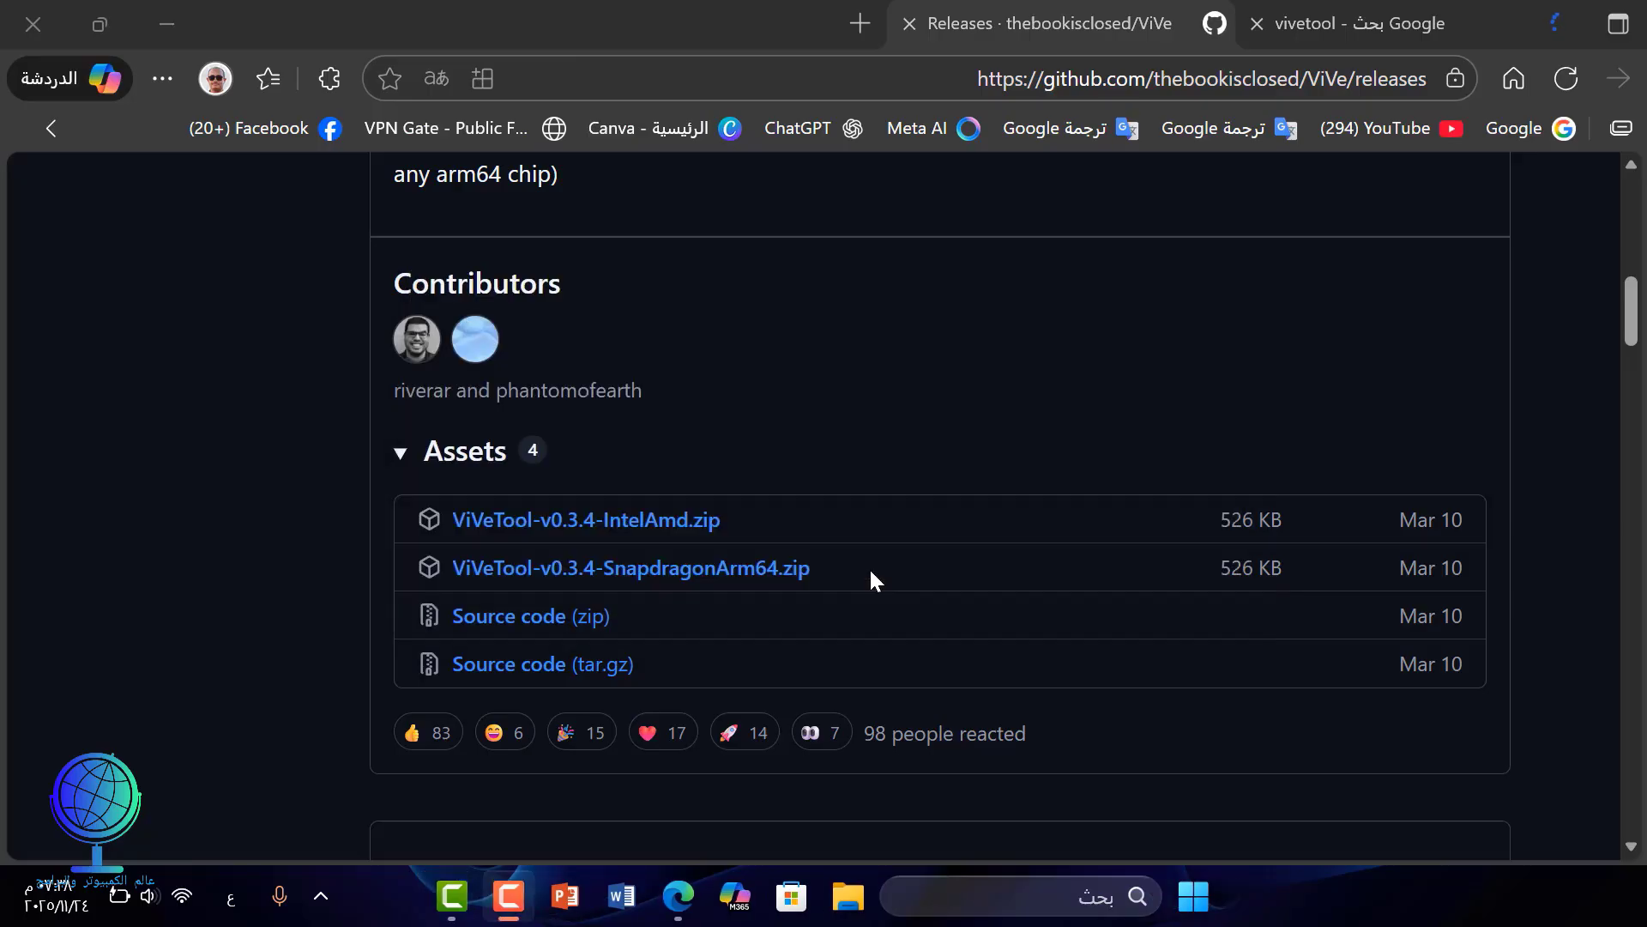
left_click(53, 28)
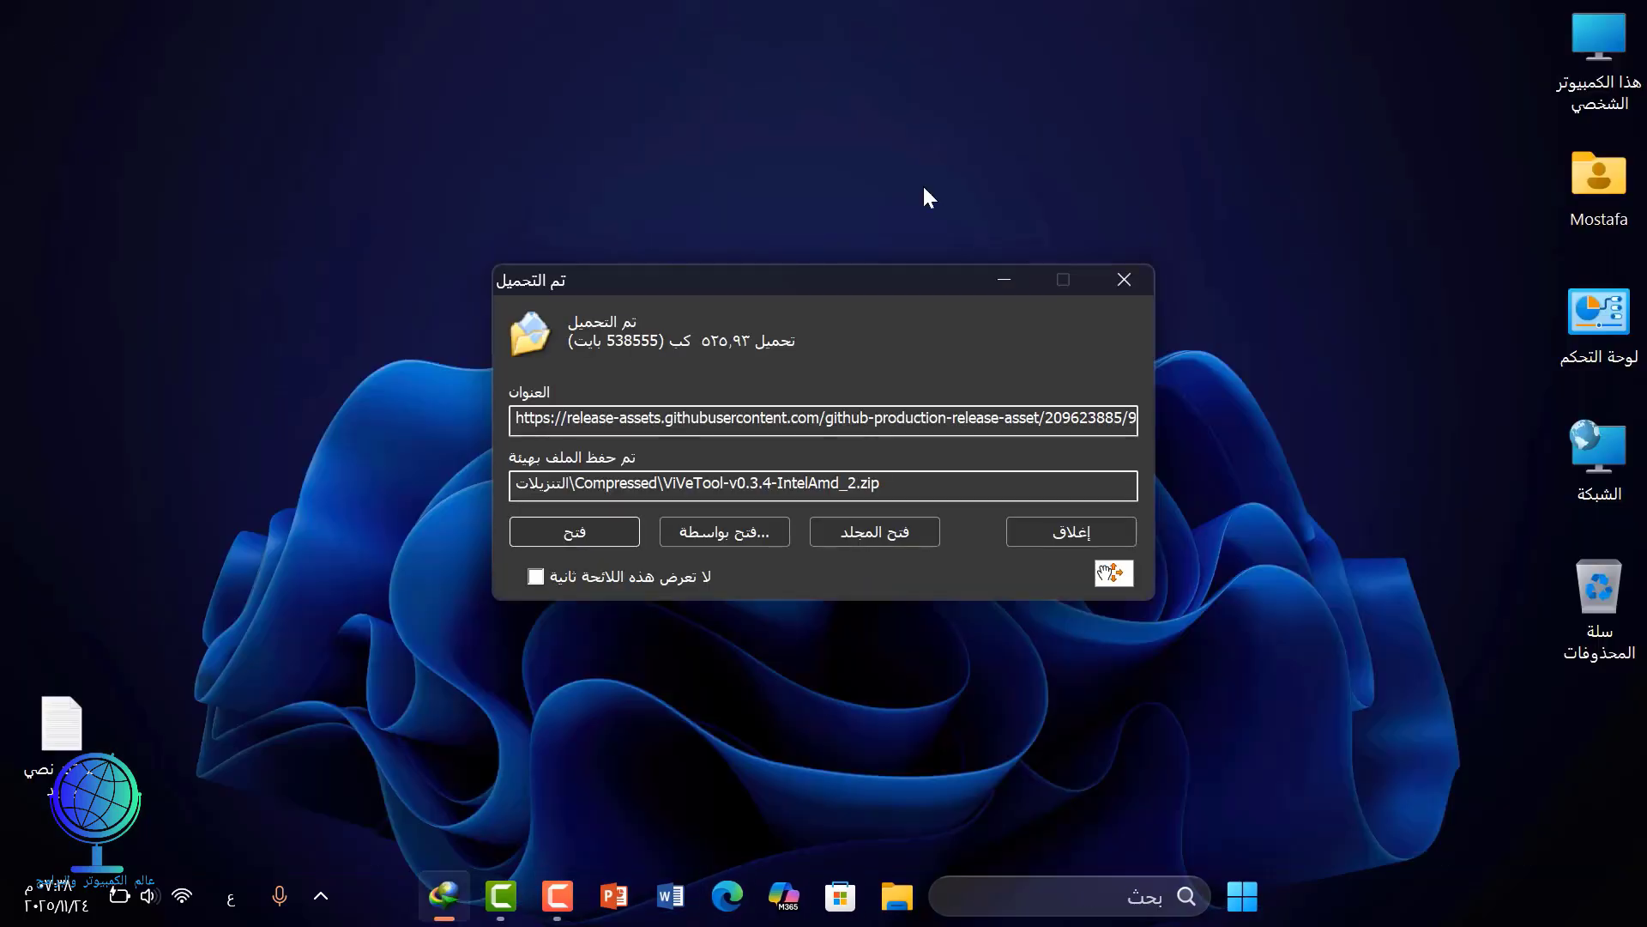
left_click(1107, 525)
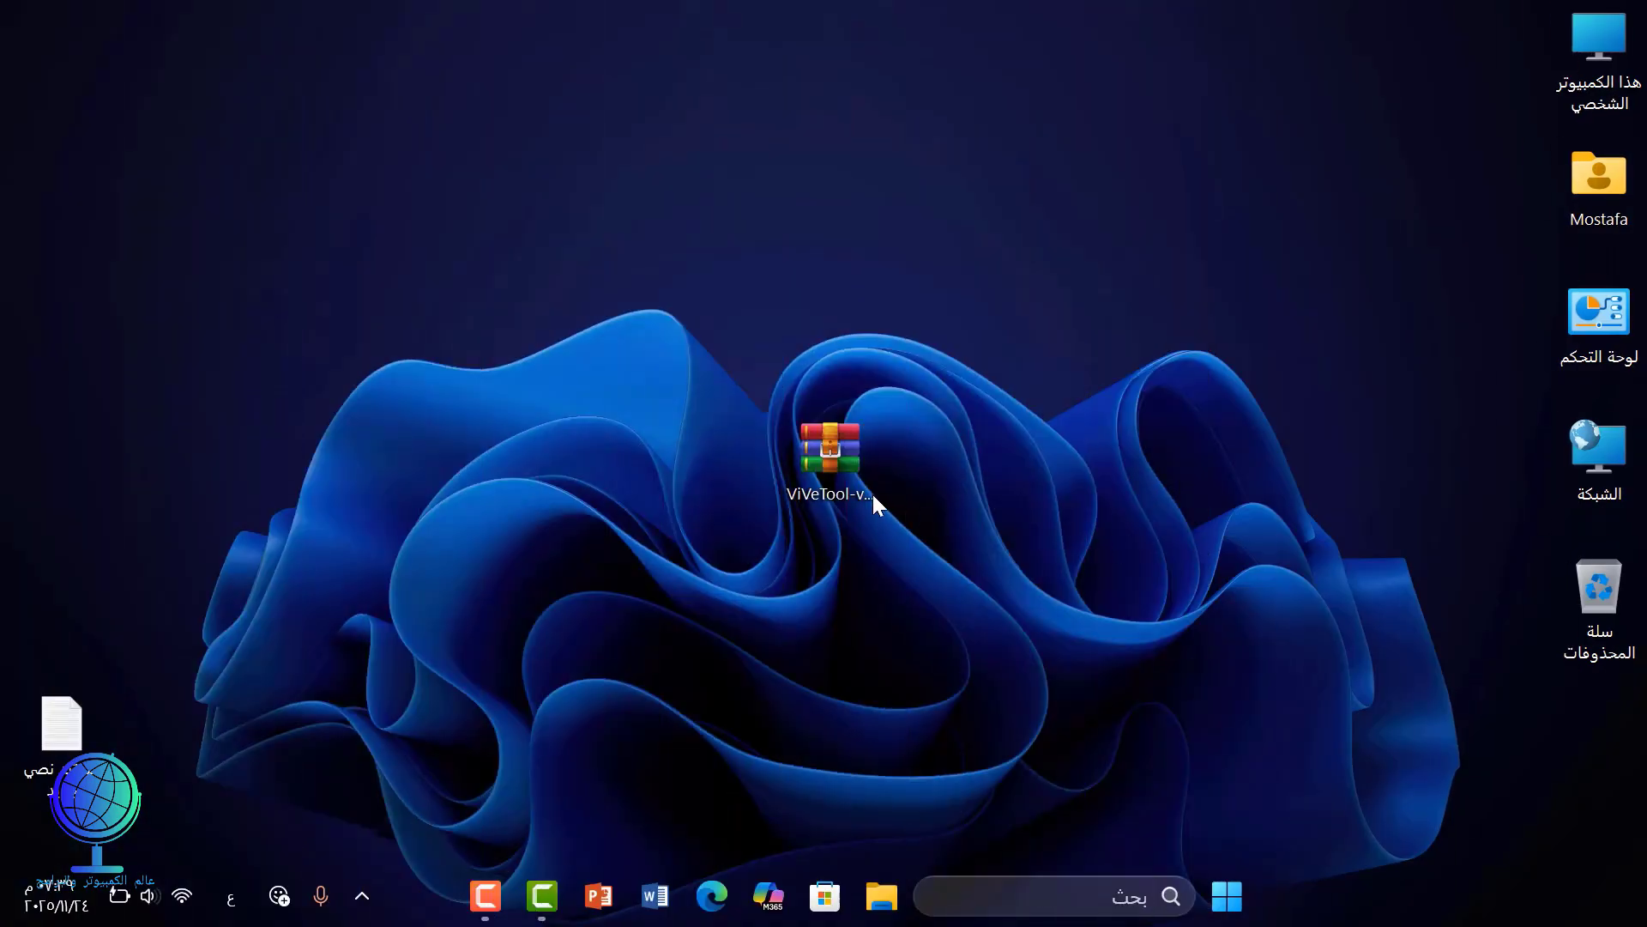
- Extract the ViVeTool-v0.3.4-IntelAmd.zip archive to a folder on the desktop and close the archive window
left_click(832, 451)
right_click(832, 451)
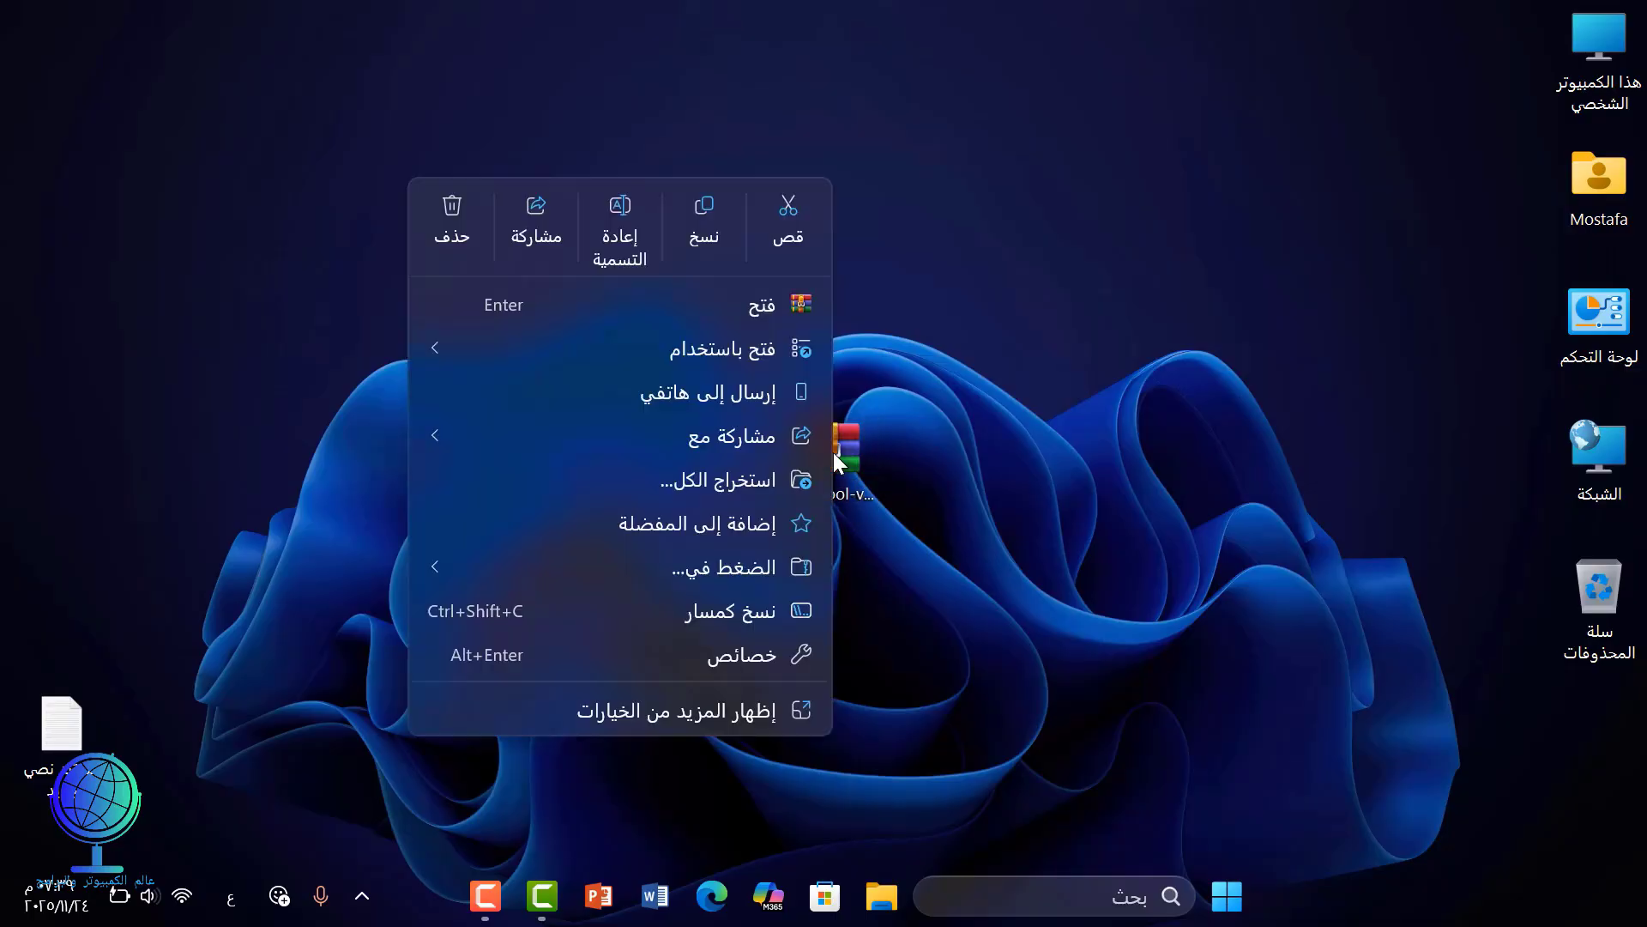
left_click(755, 305)
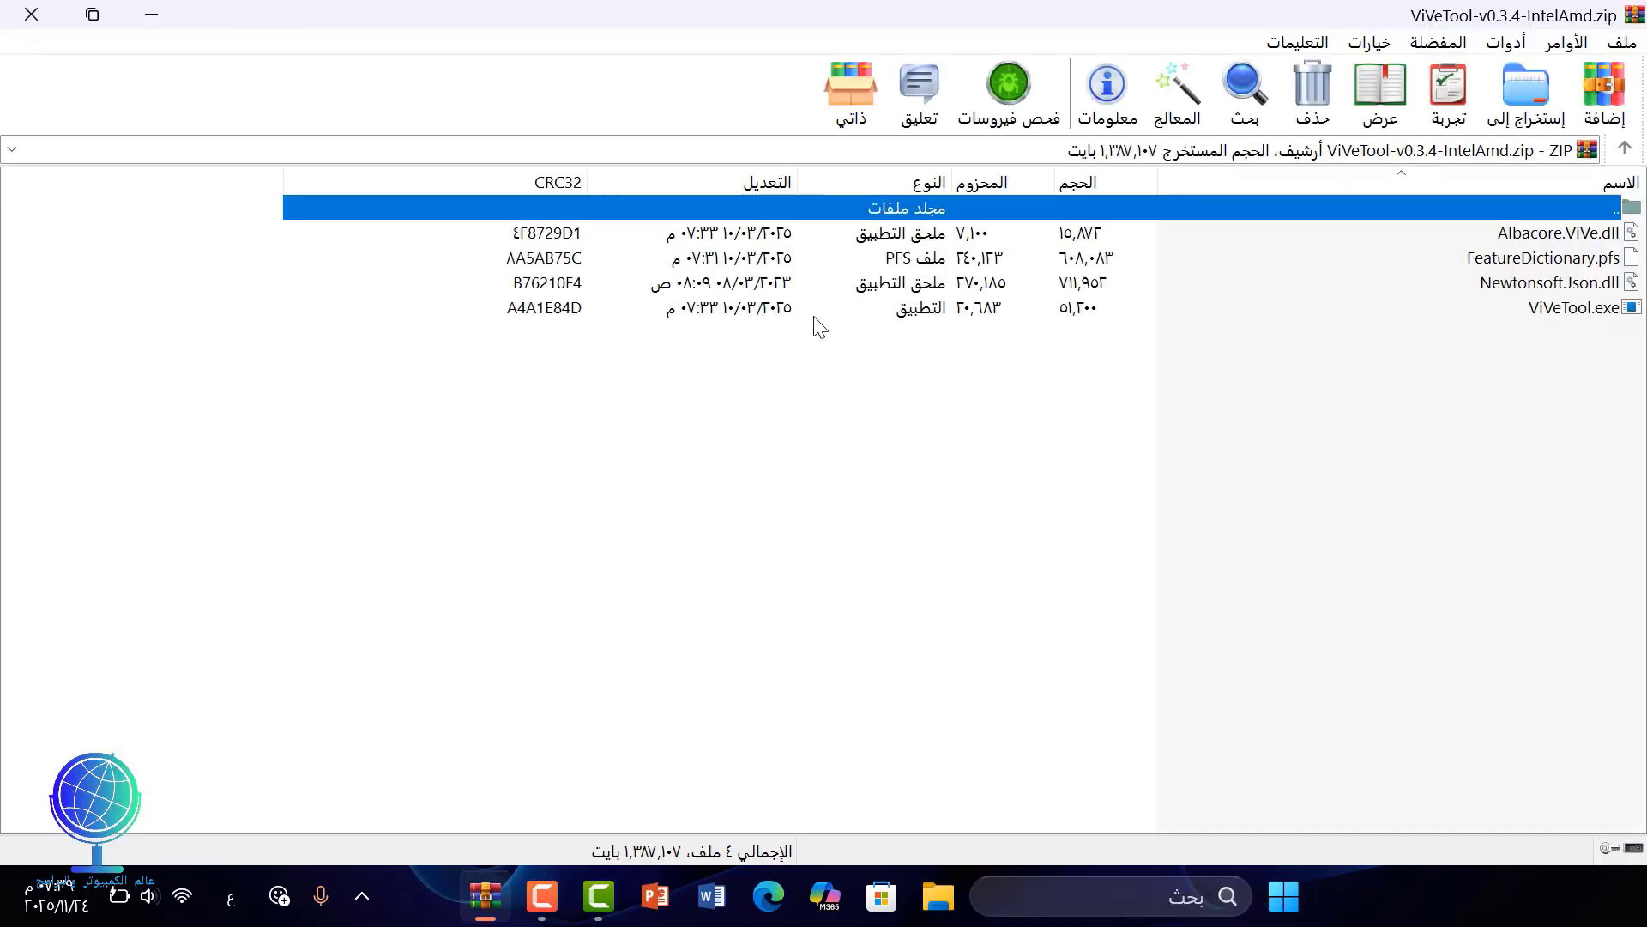
left_click(1526, 102)
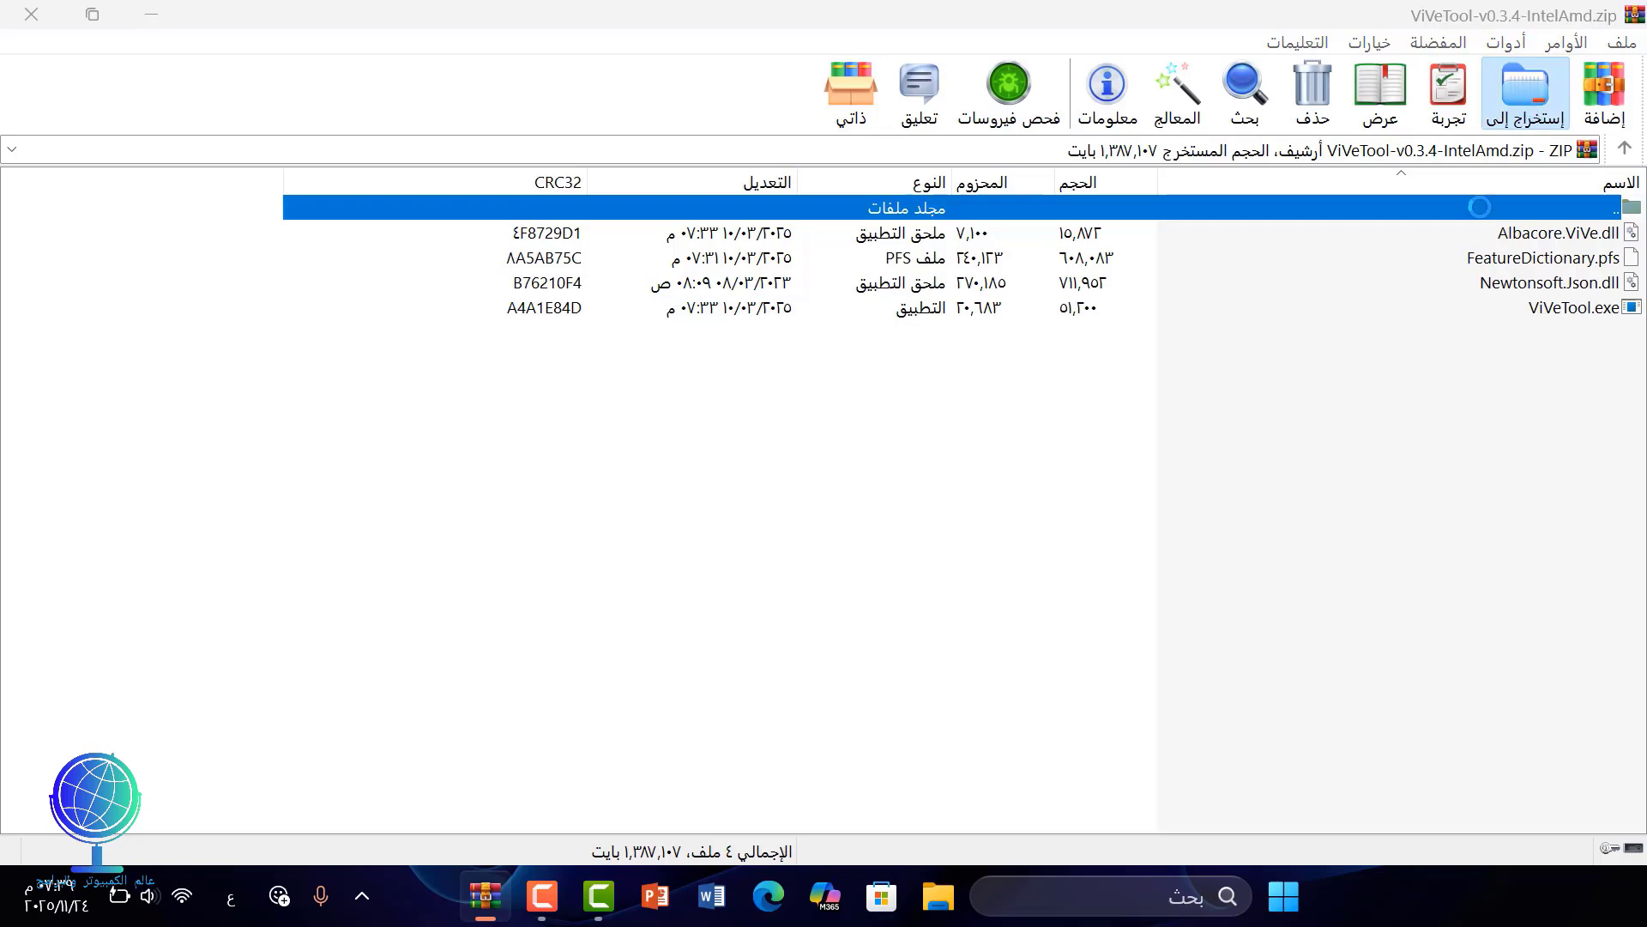
left_click(746, 797)
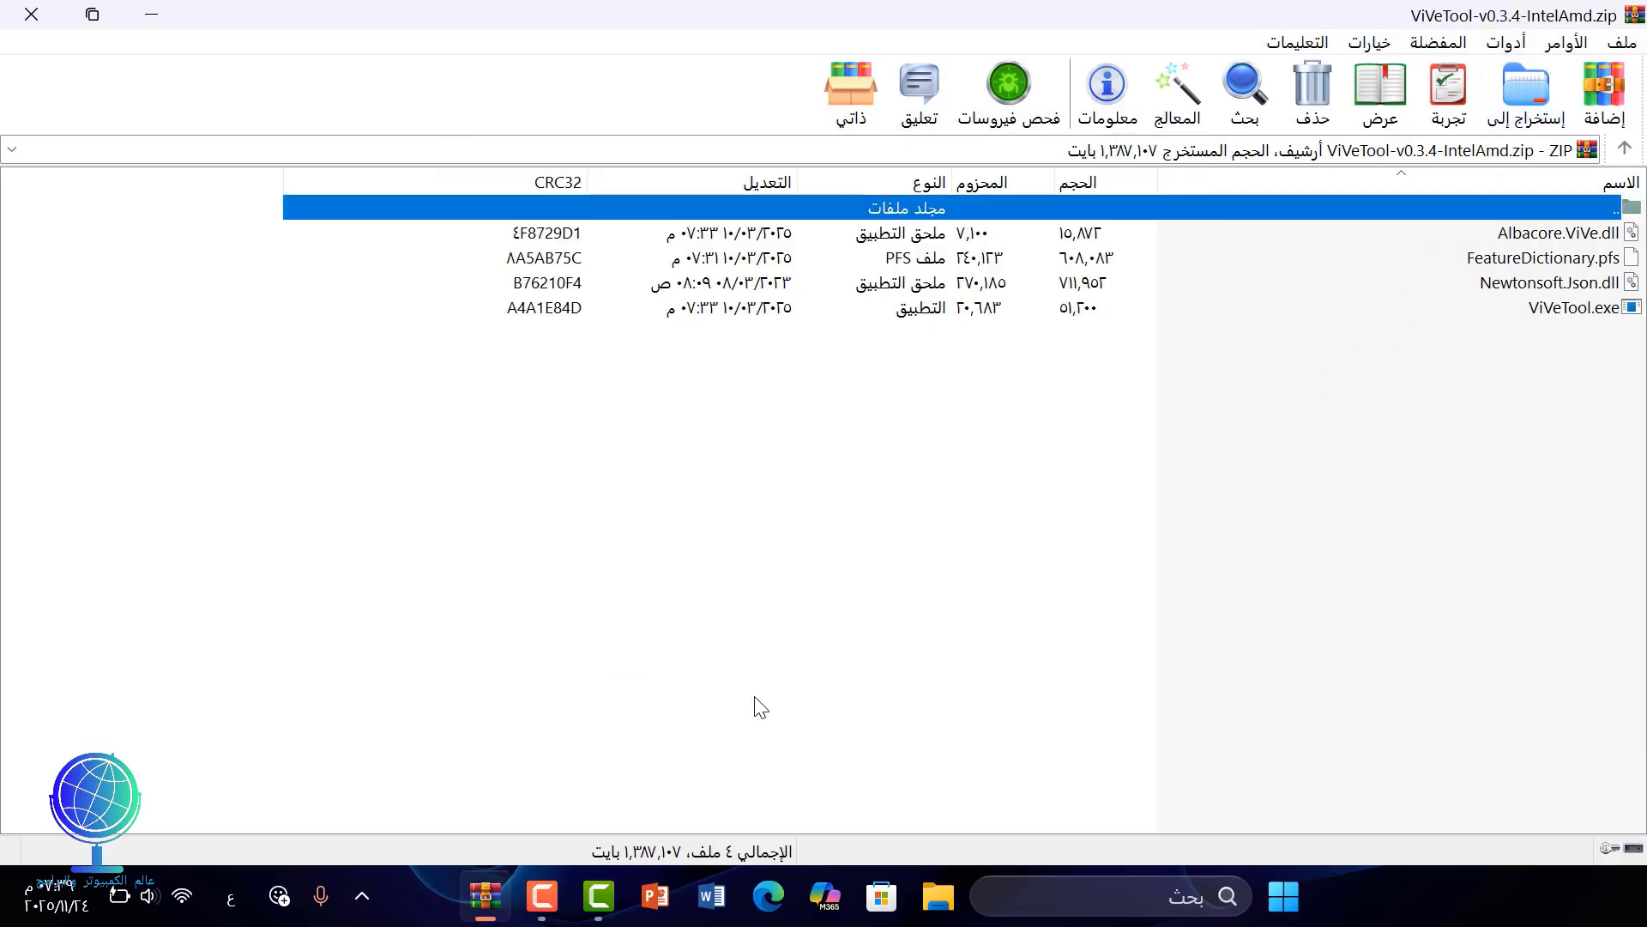
left_click(31, 14)
- Arrange the ViVeTool archive and its extracted folder side by side in the middle of the desktop
left_click_drag(844, 458, 615, 451)
left_click_drag(1619, 729, 772, 498)
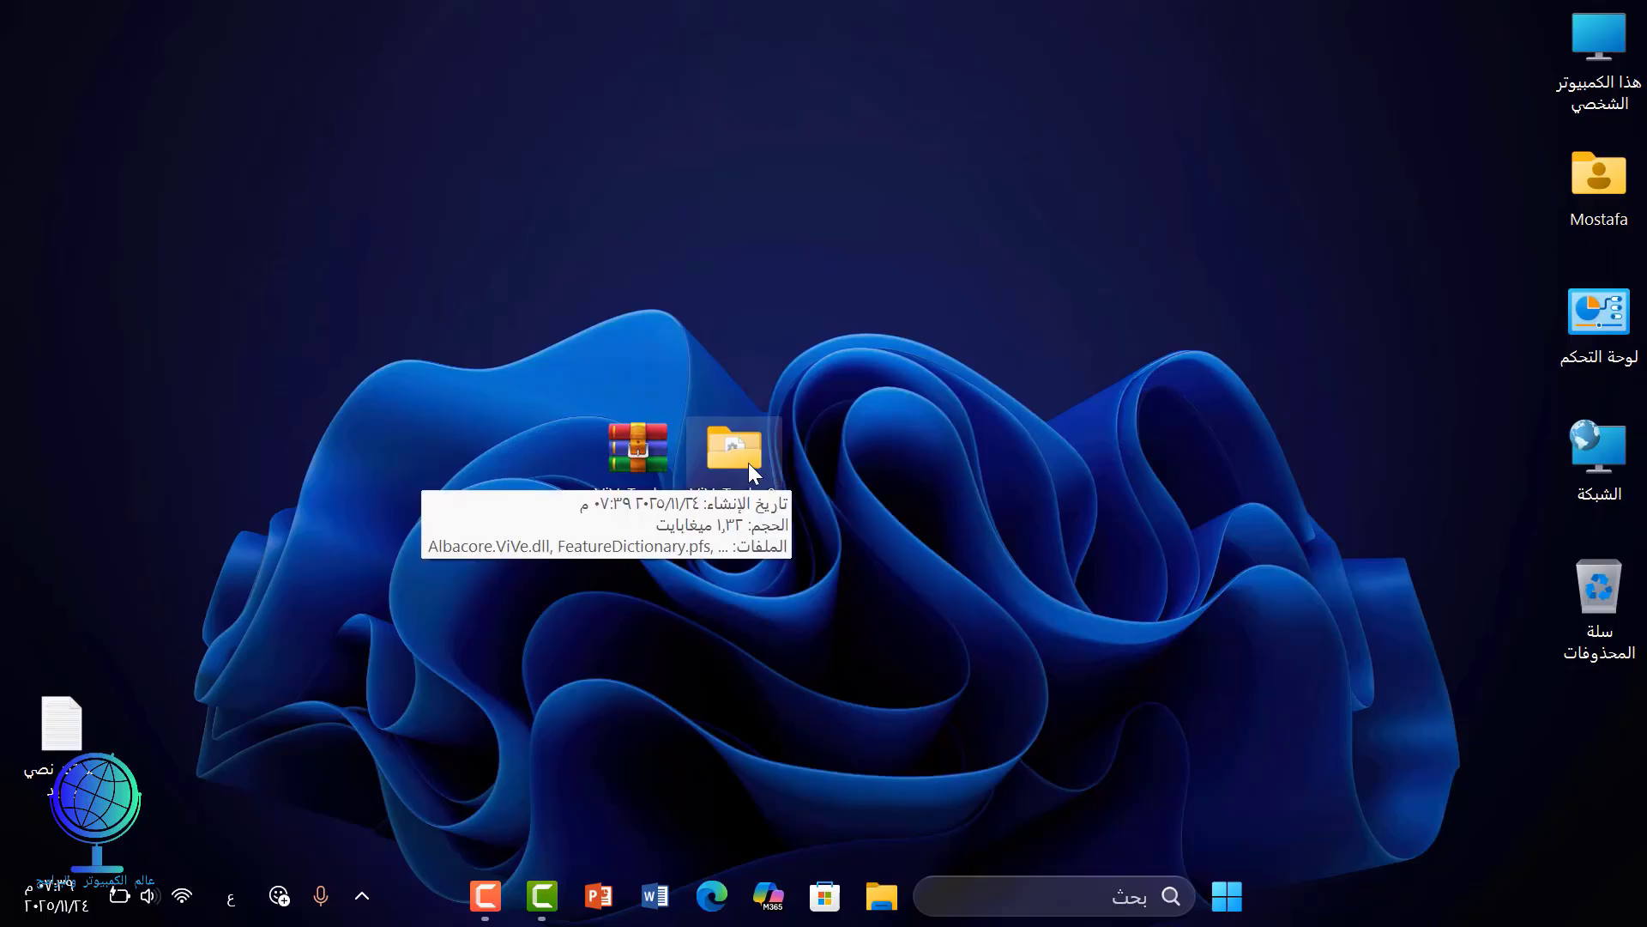
left_click(1155, 592)
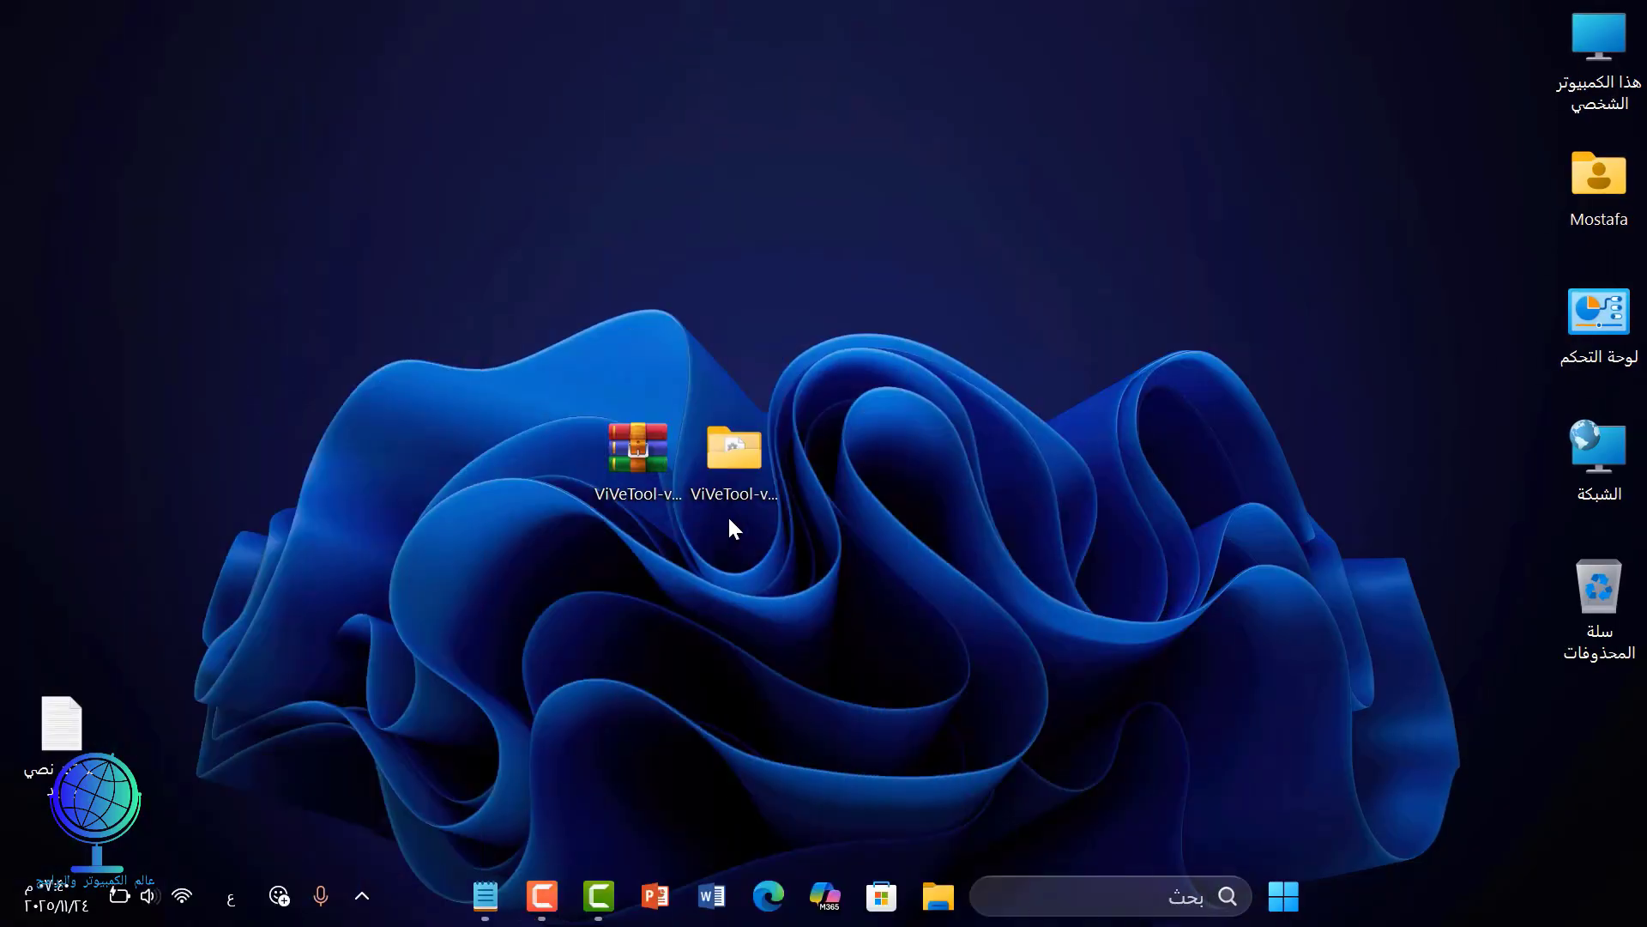
- Rename the extracted folder on the desktop to ViveTool and move it away from the archive
right_click(734, 475)
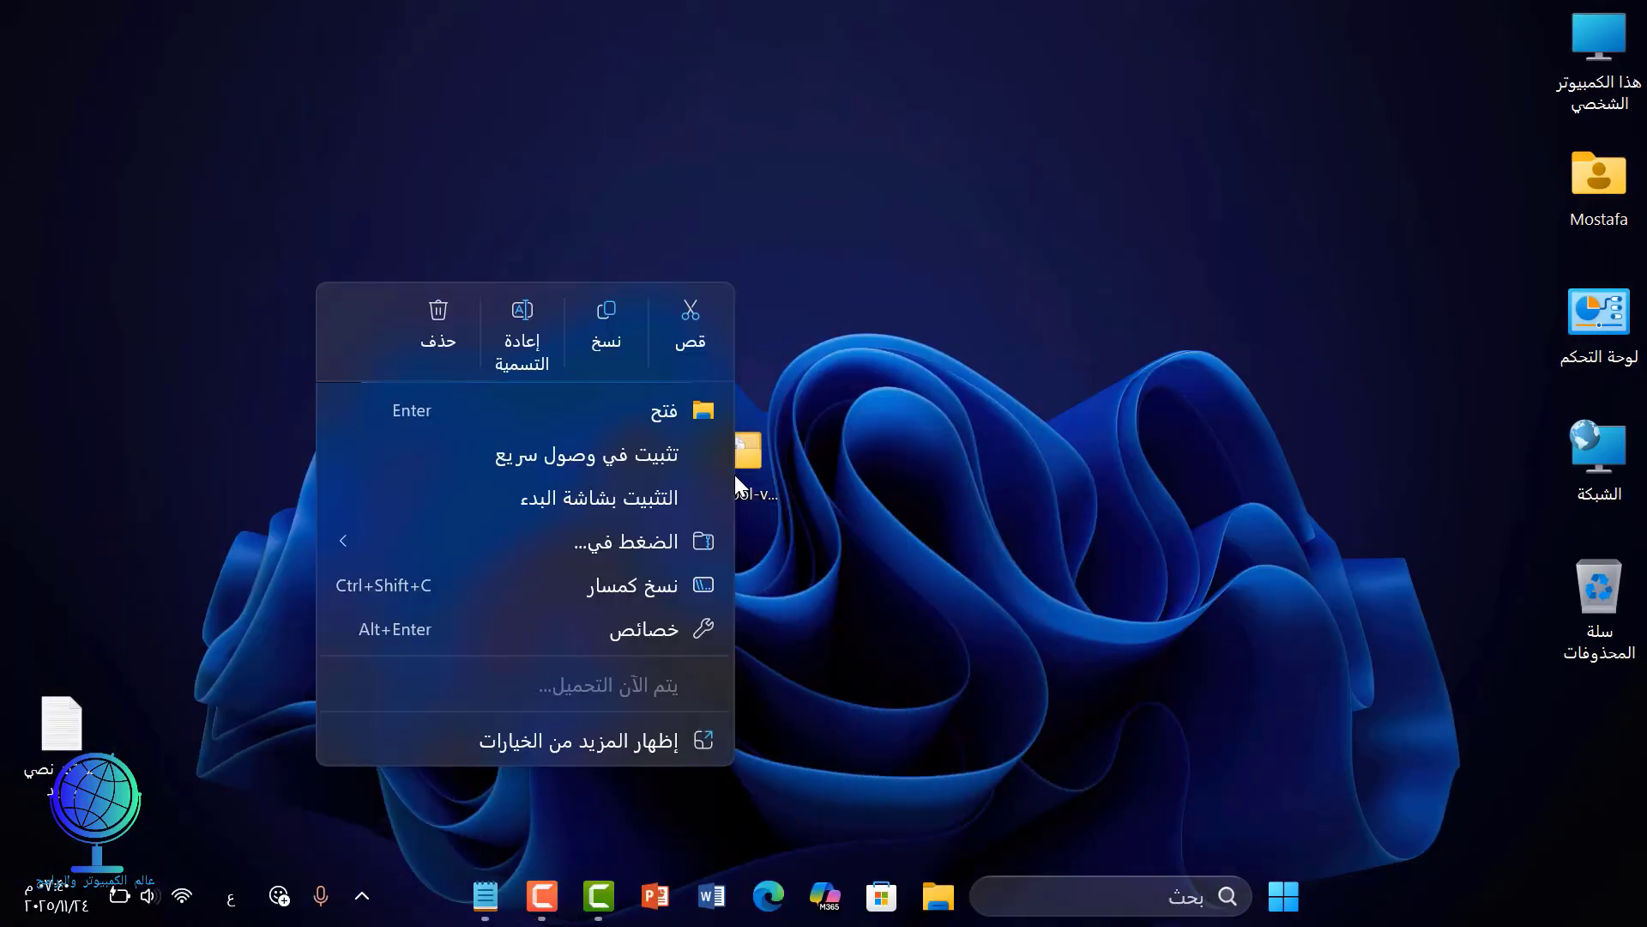
left_click(532, 327)
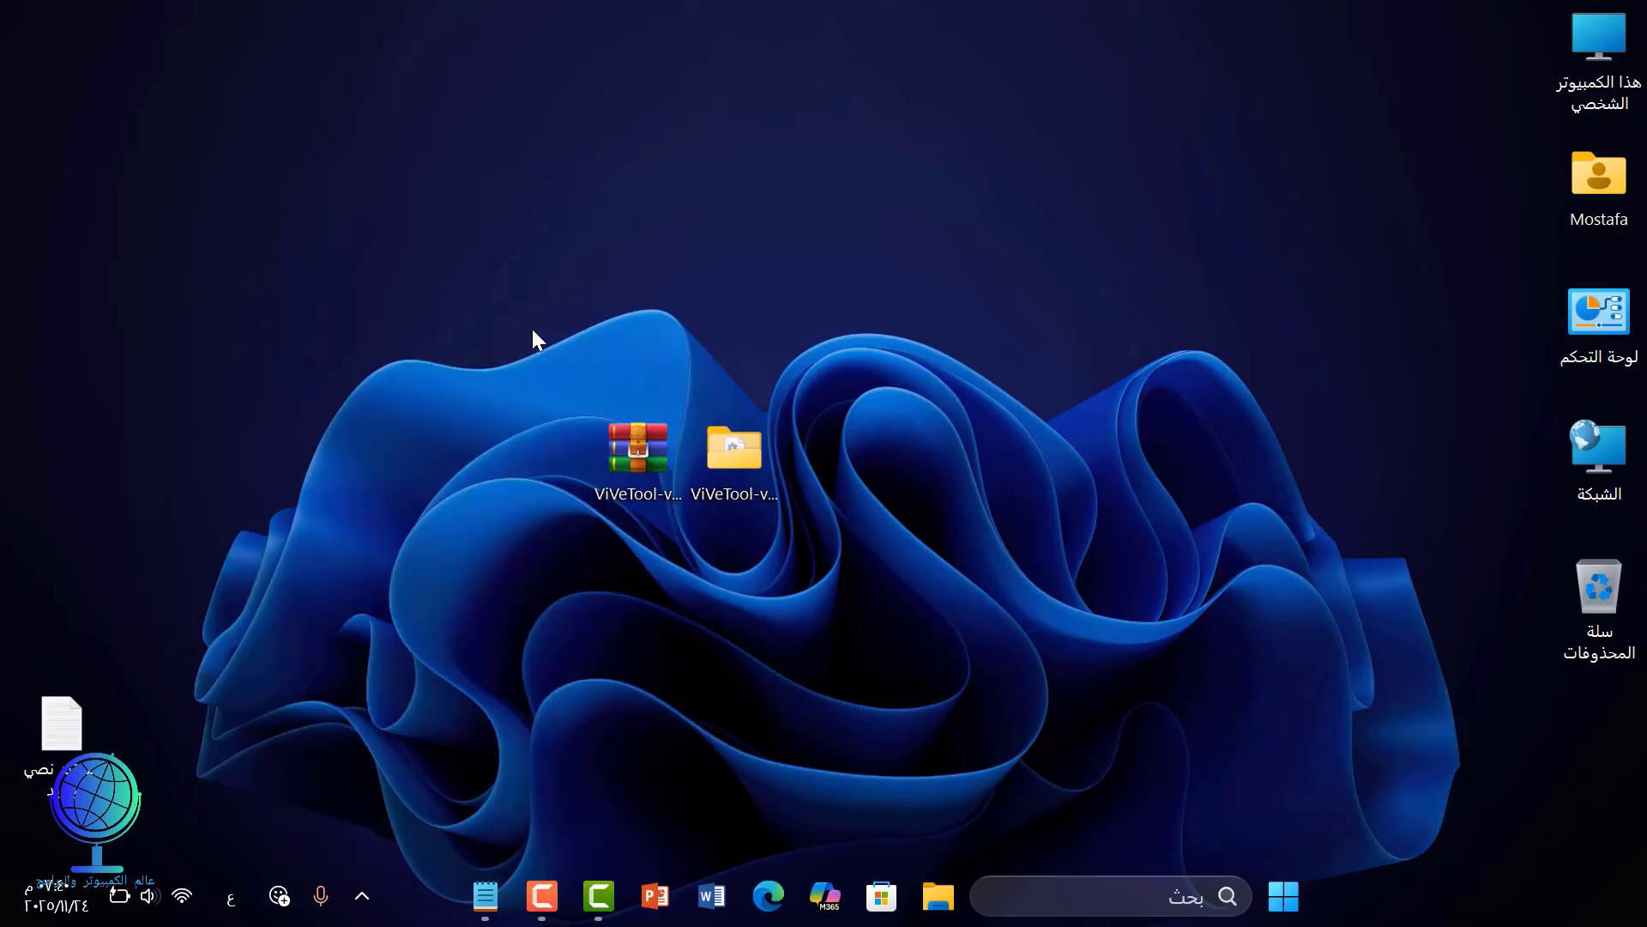
right_click(736, 506)
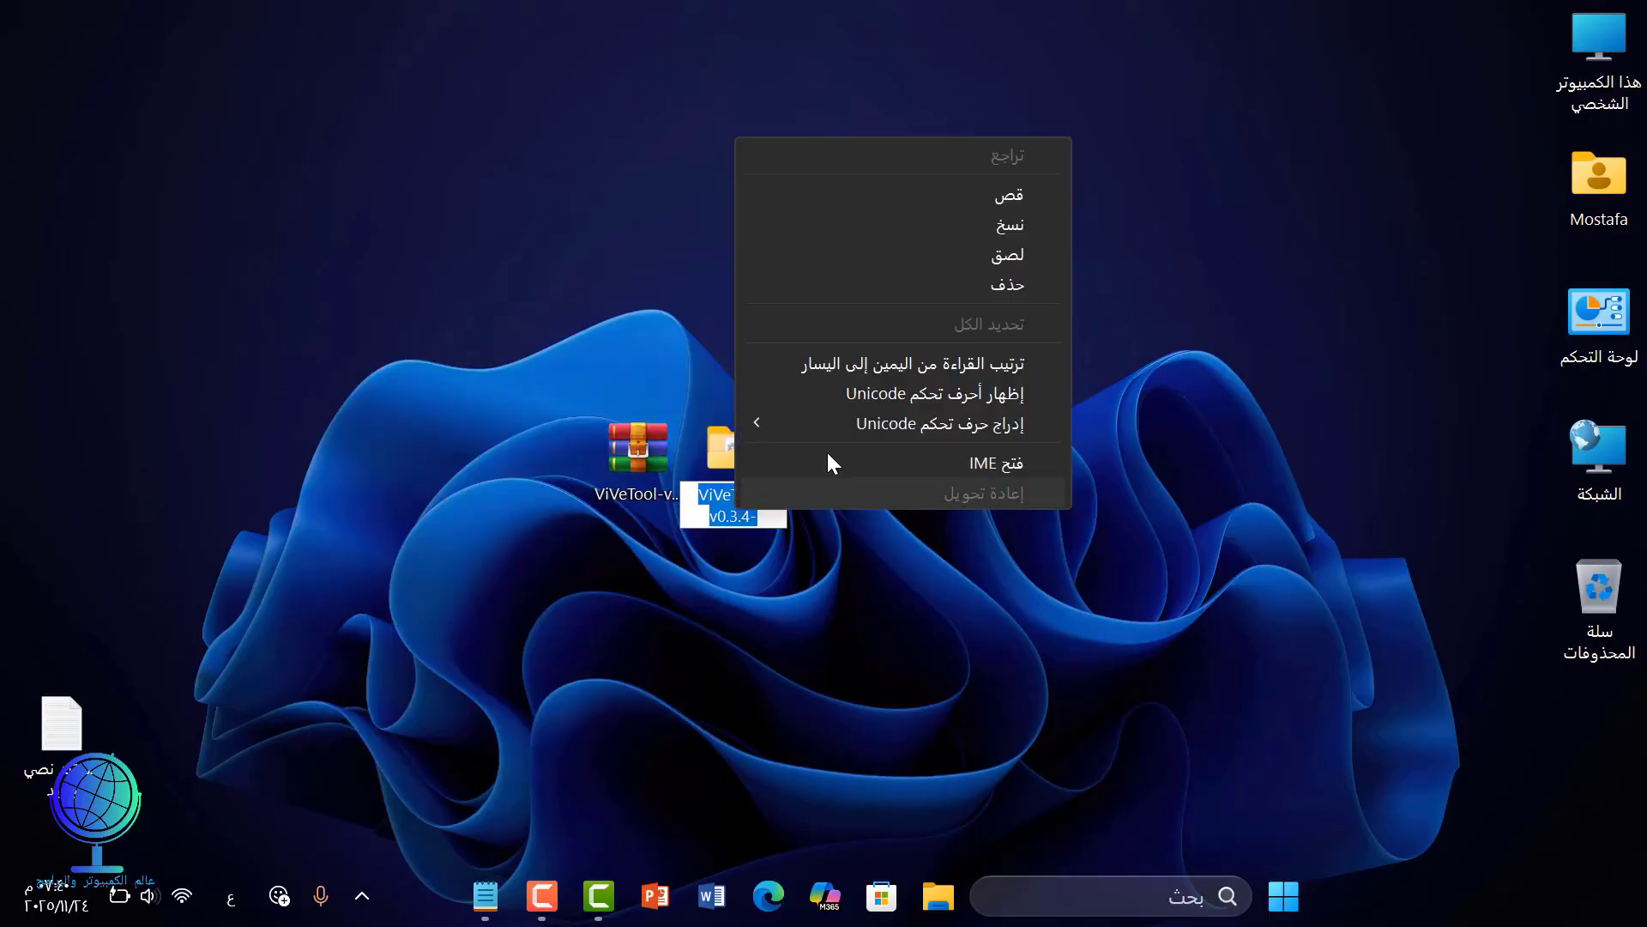
left_click(1005, 254)
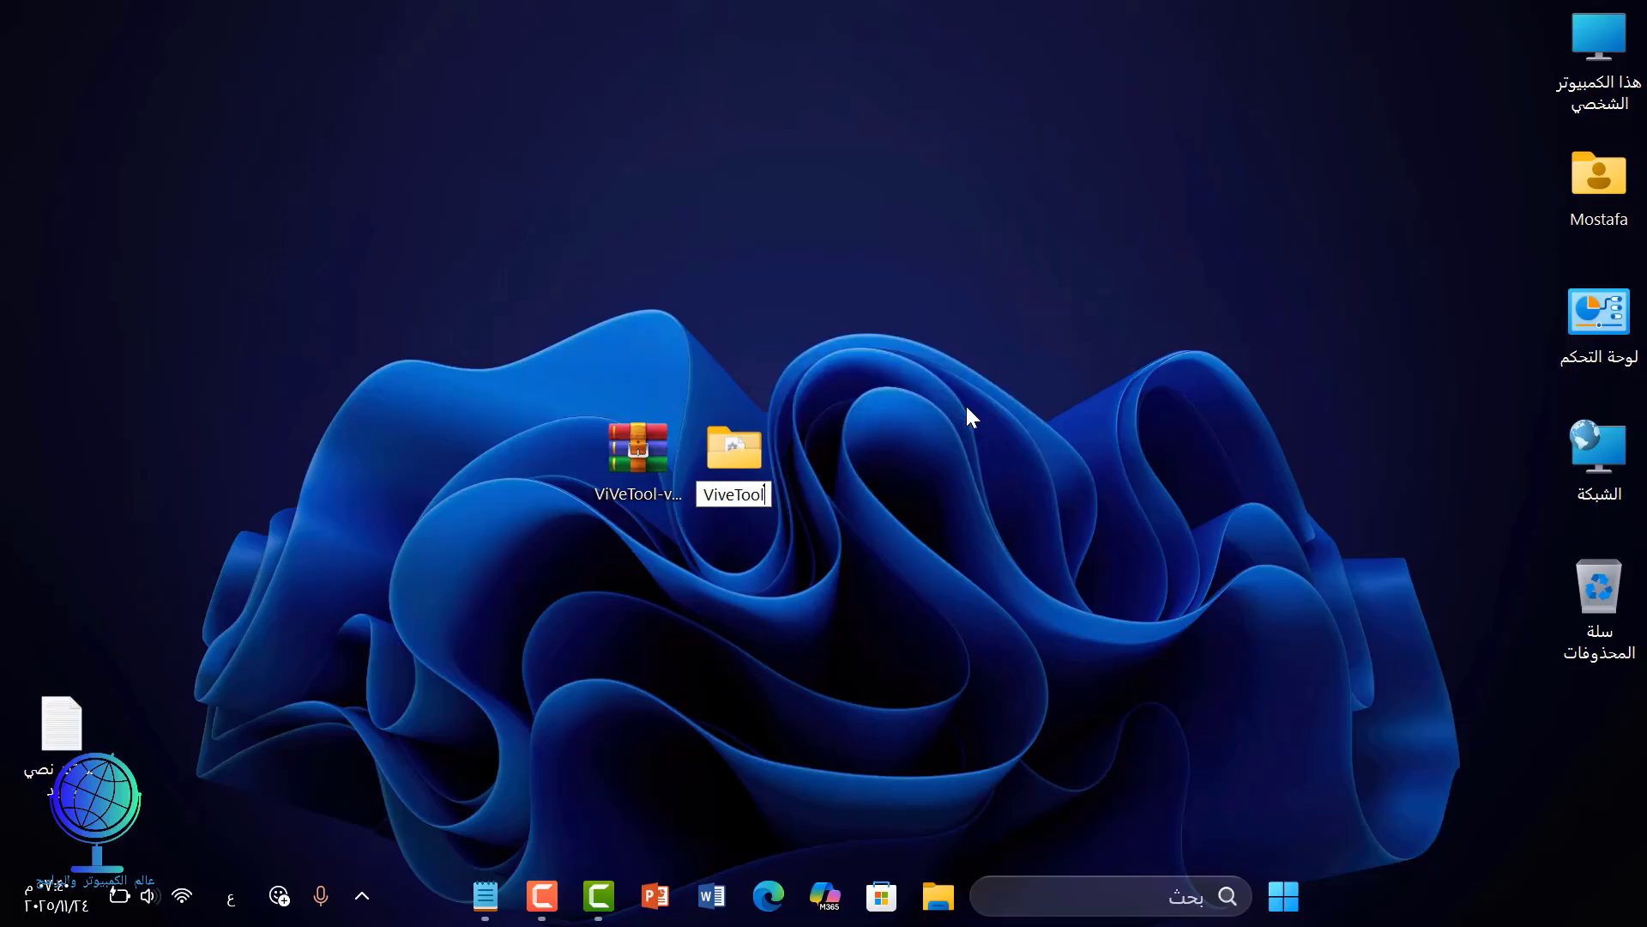
left_click(955, 467)
left_click_drag(772, 467, 867, 458)
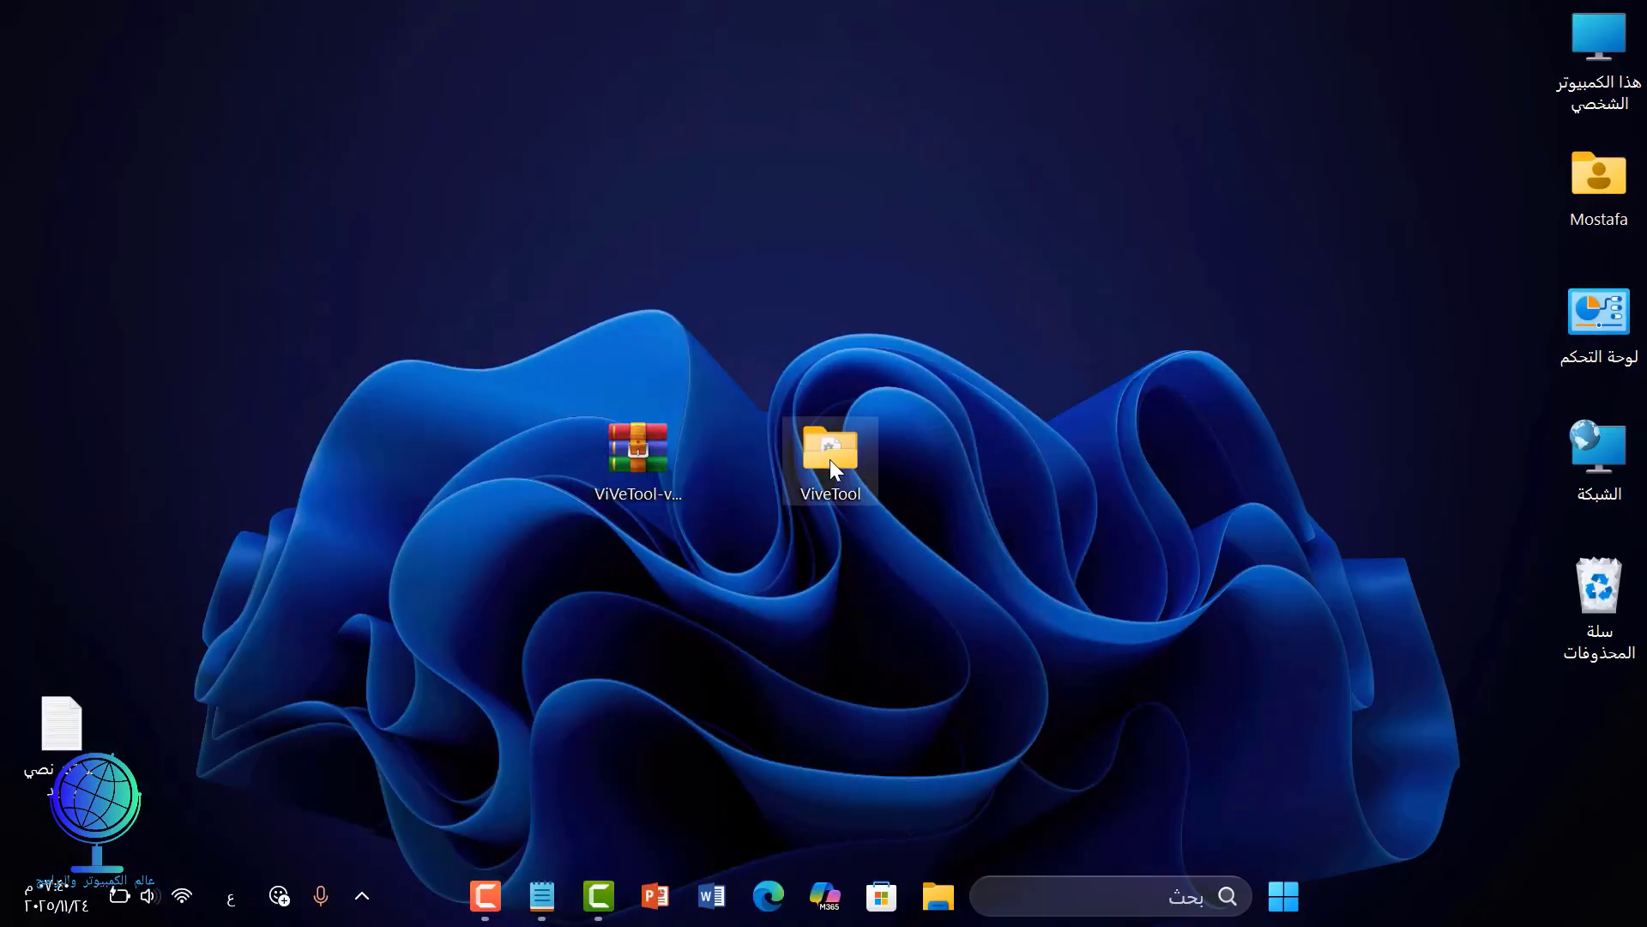
- Copy the ViveTool folder from the desktop to the root of the C: drive
right_click(830, 460)
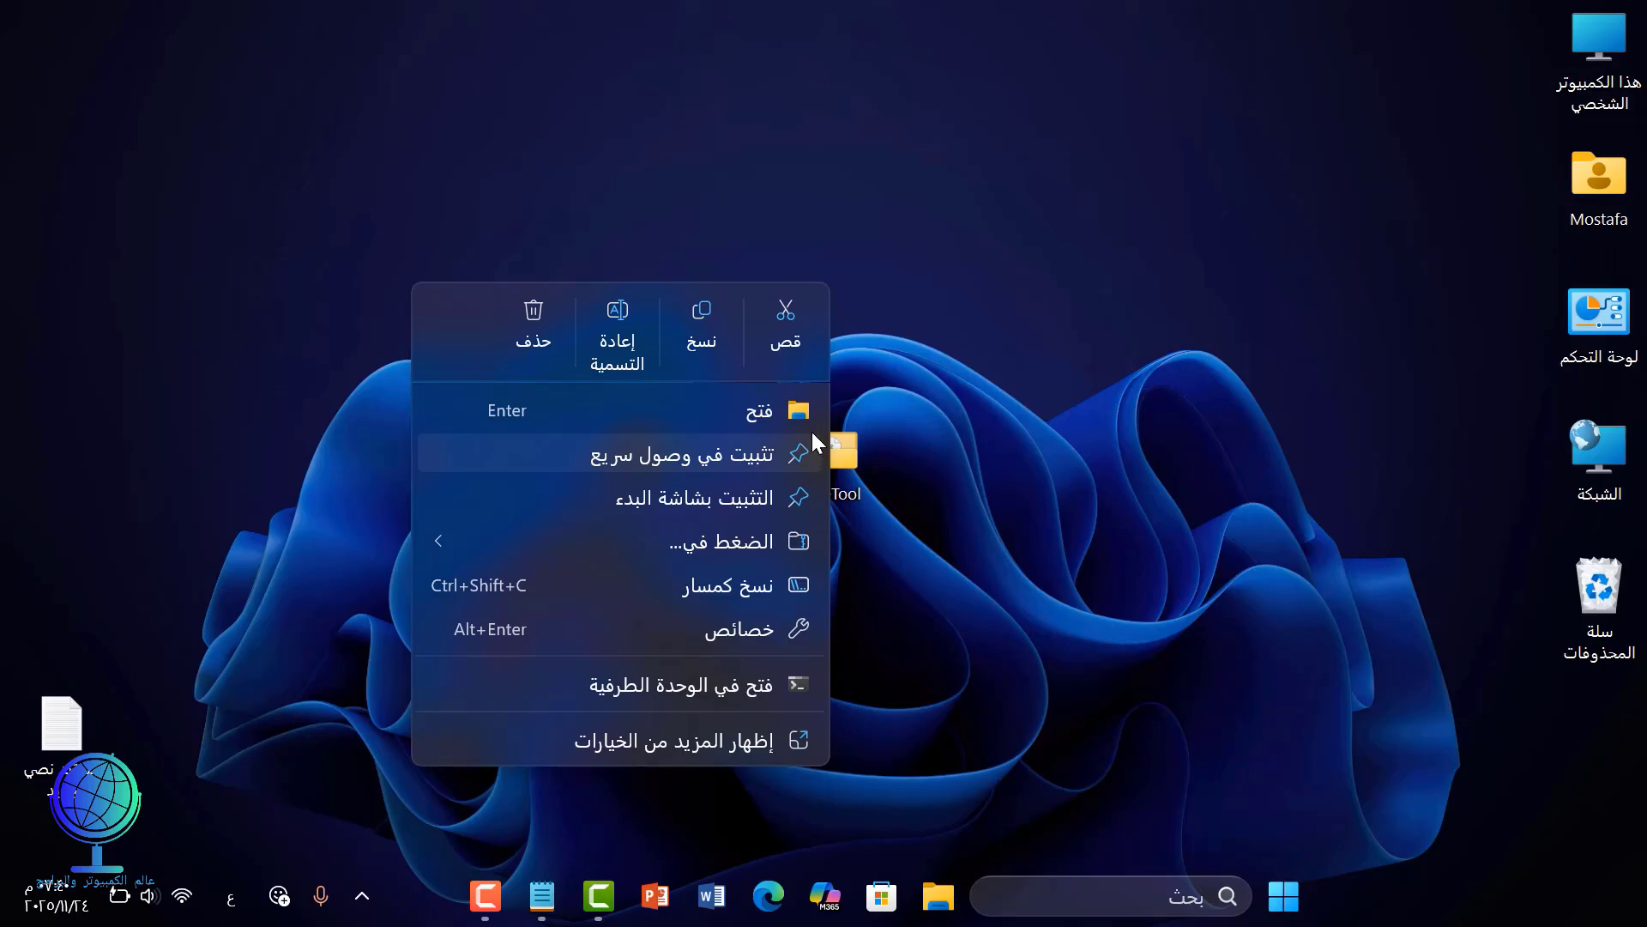
left_click(724, 326)
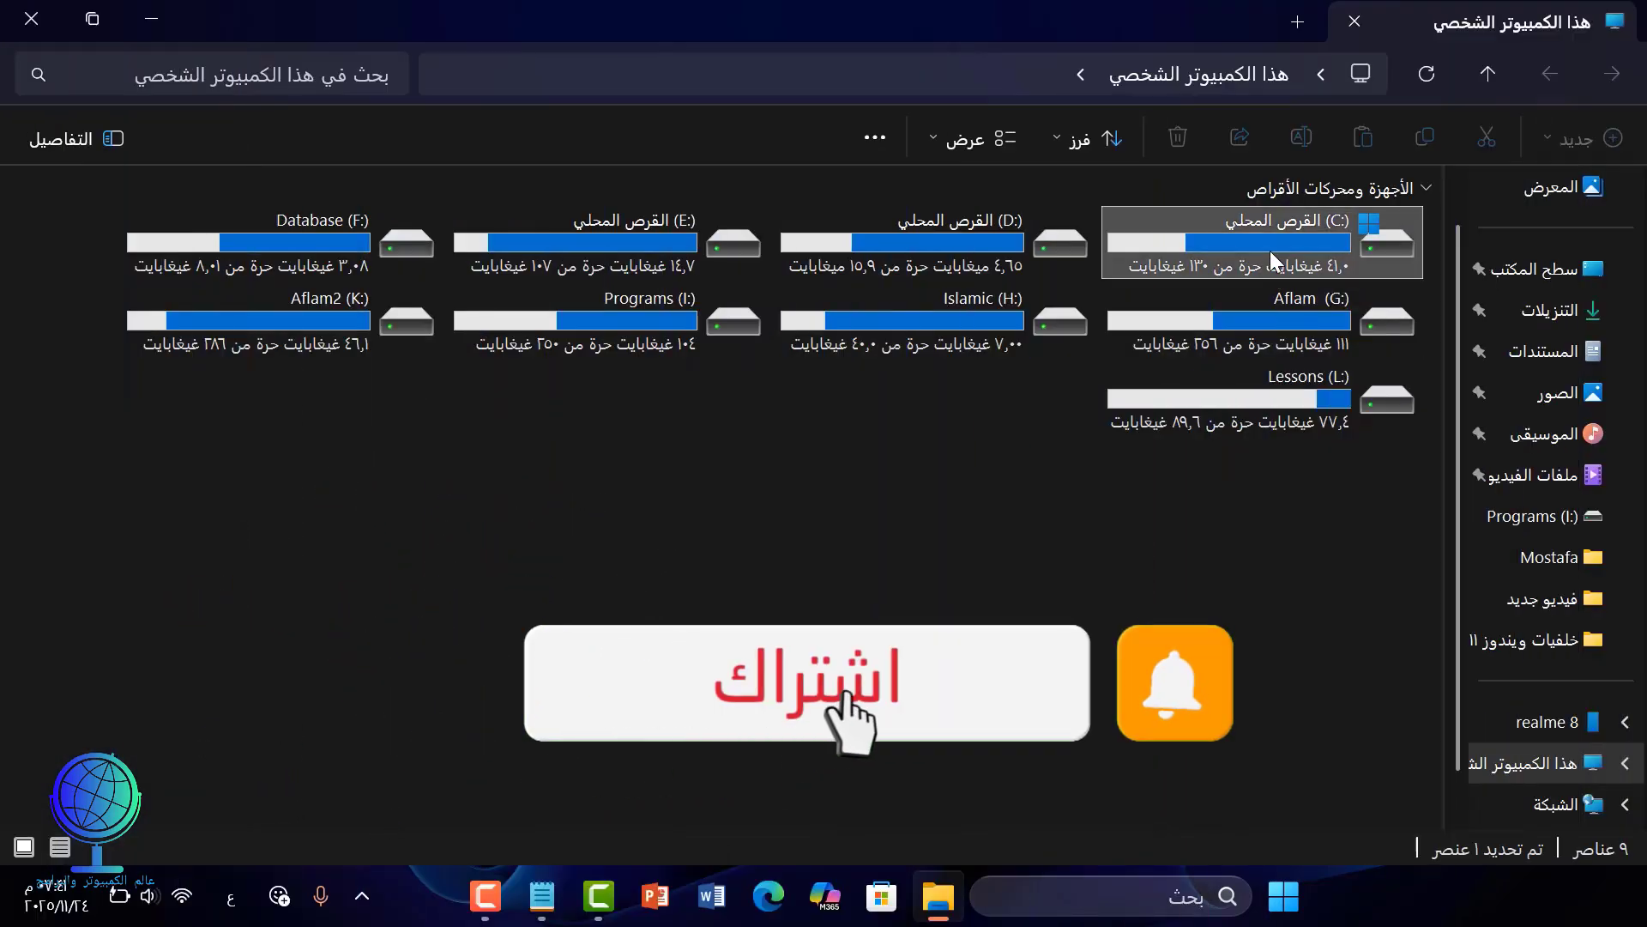
double_click(1269, 251)
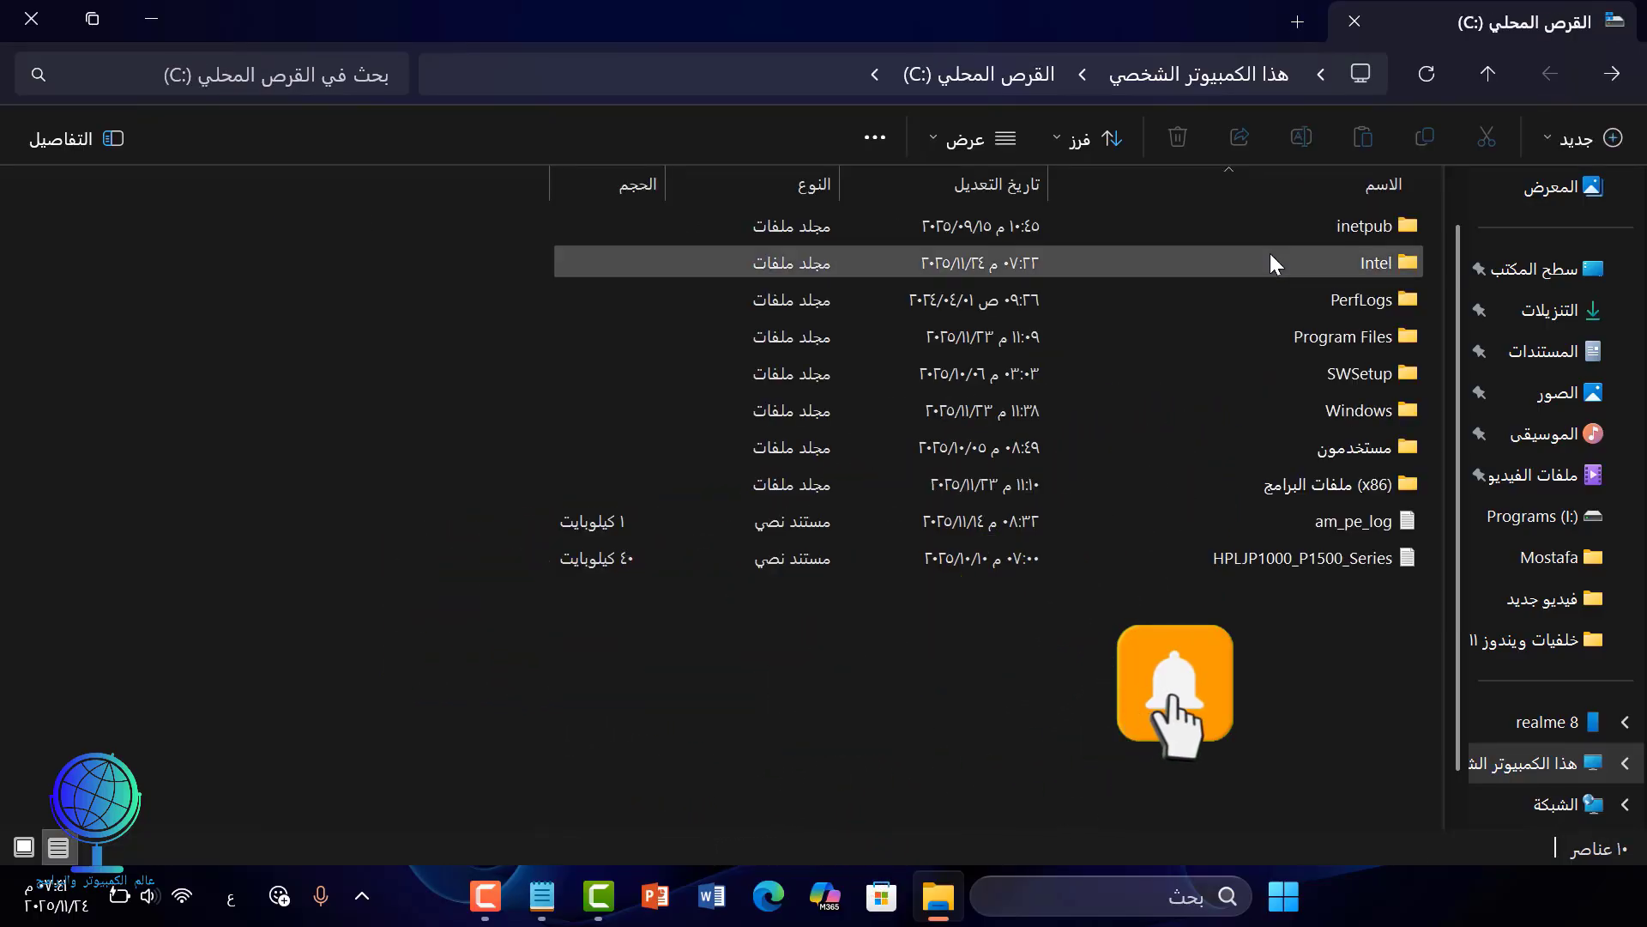
right_click(136, 633)
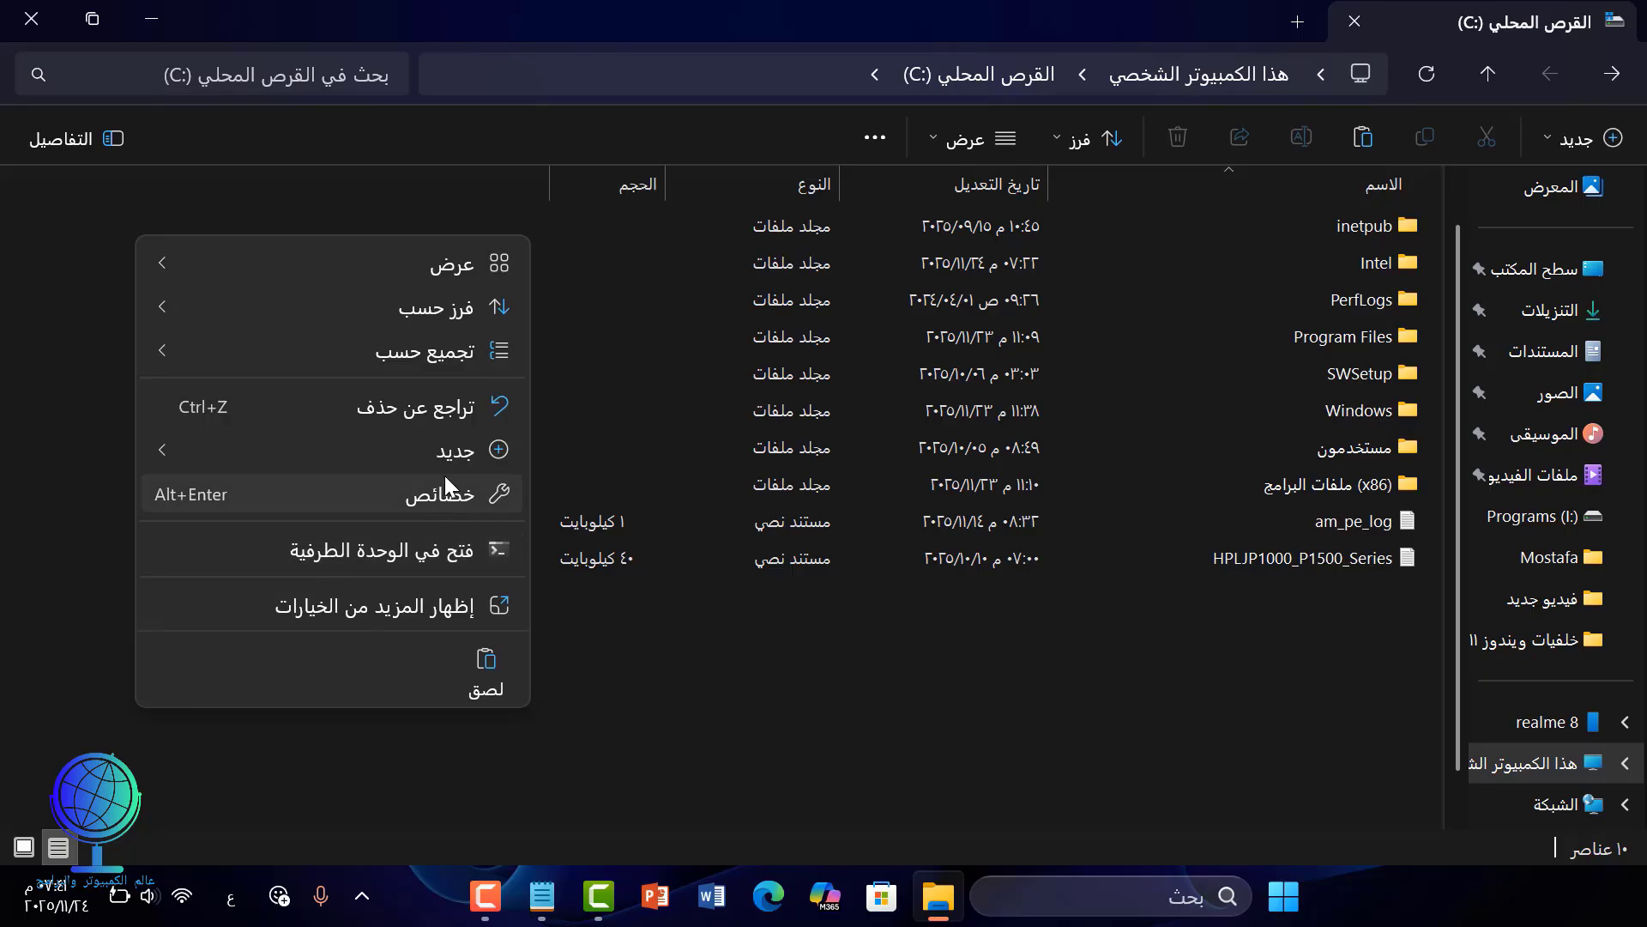
mouse_move(465, 454)
left_click(497, 680)
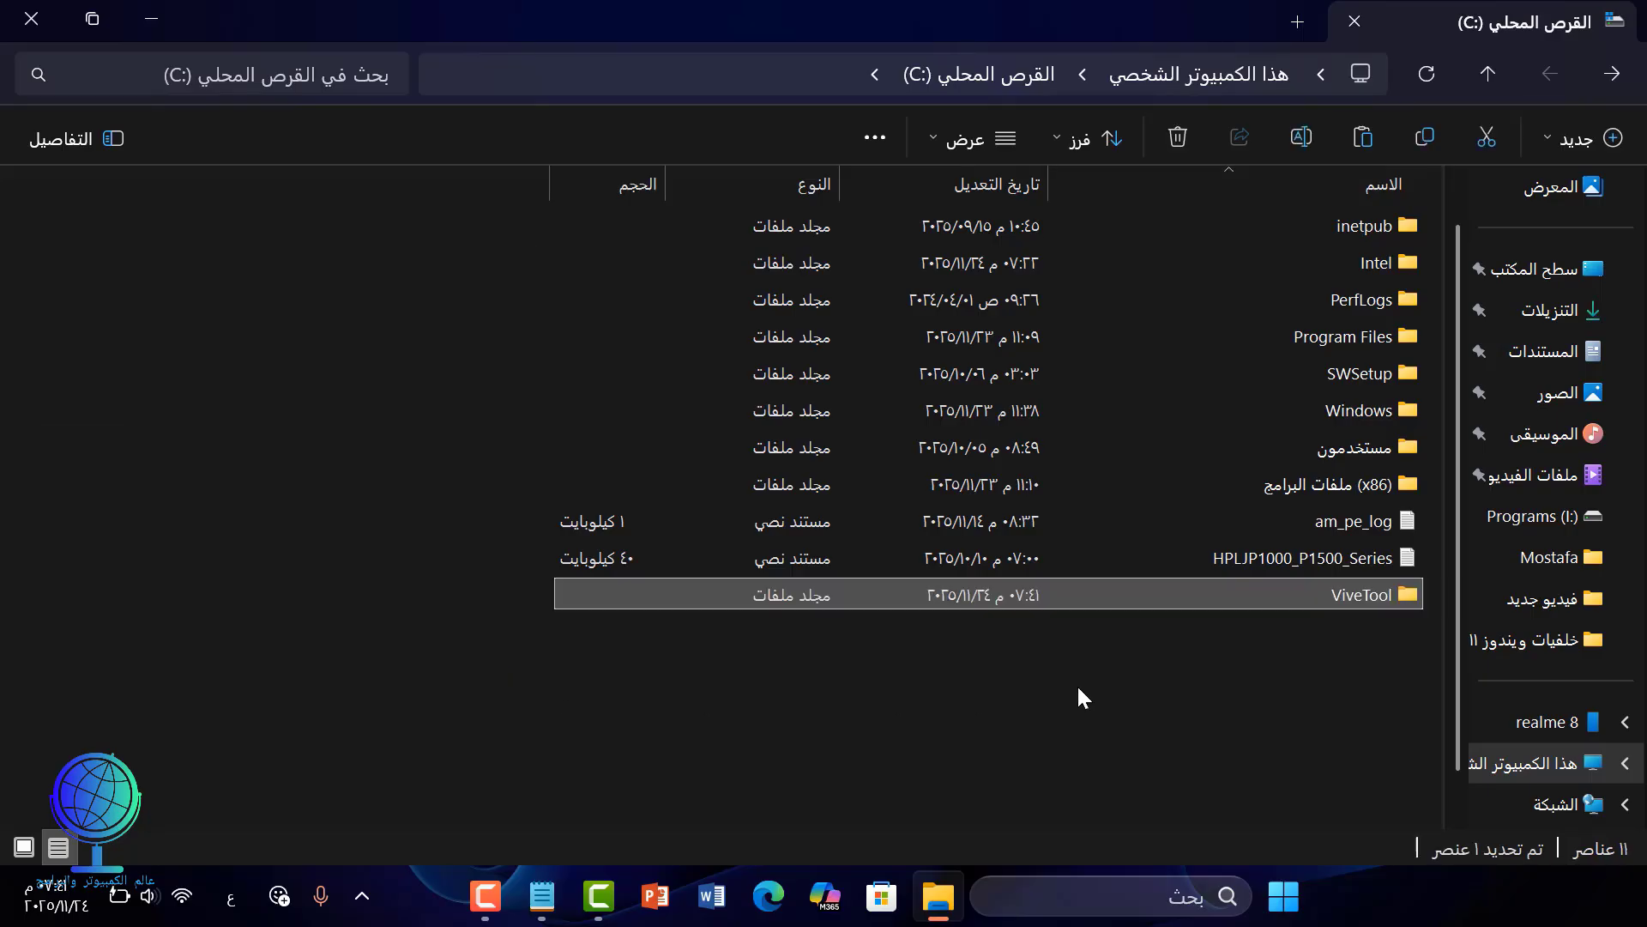
mouse_move(1362, 603)
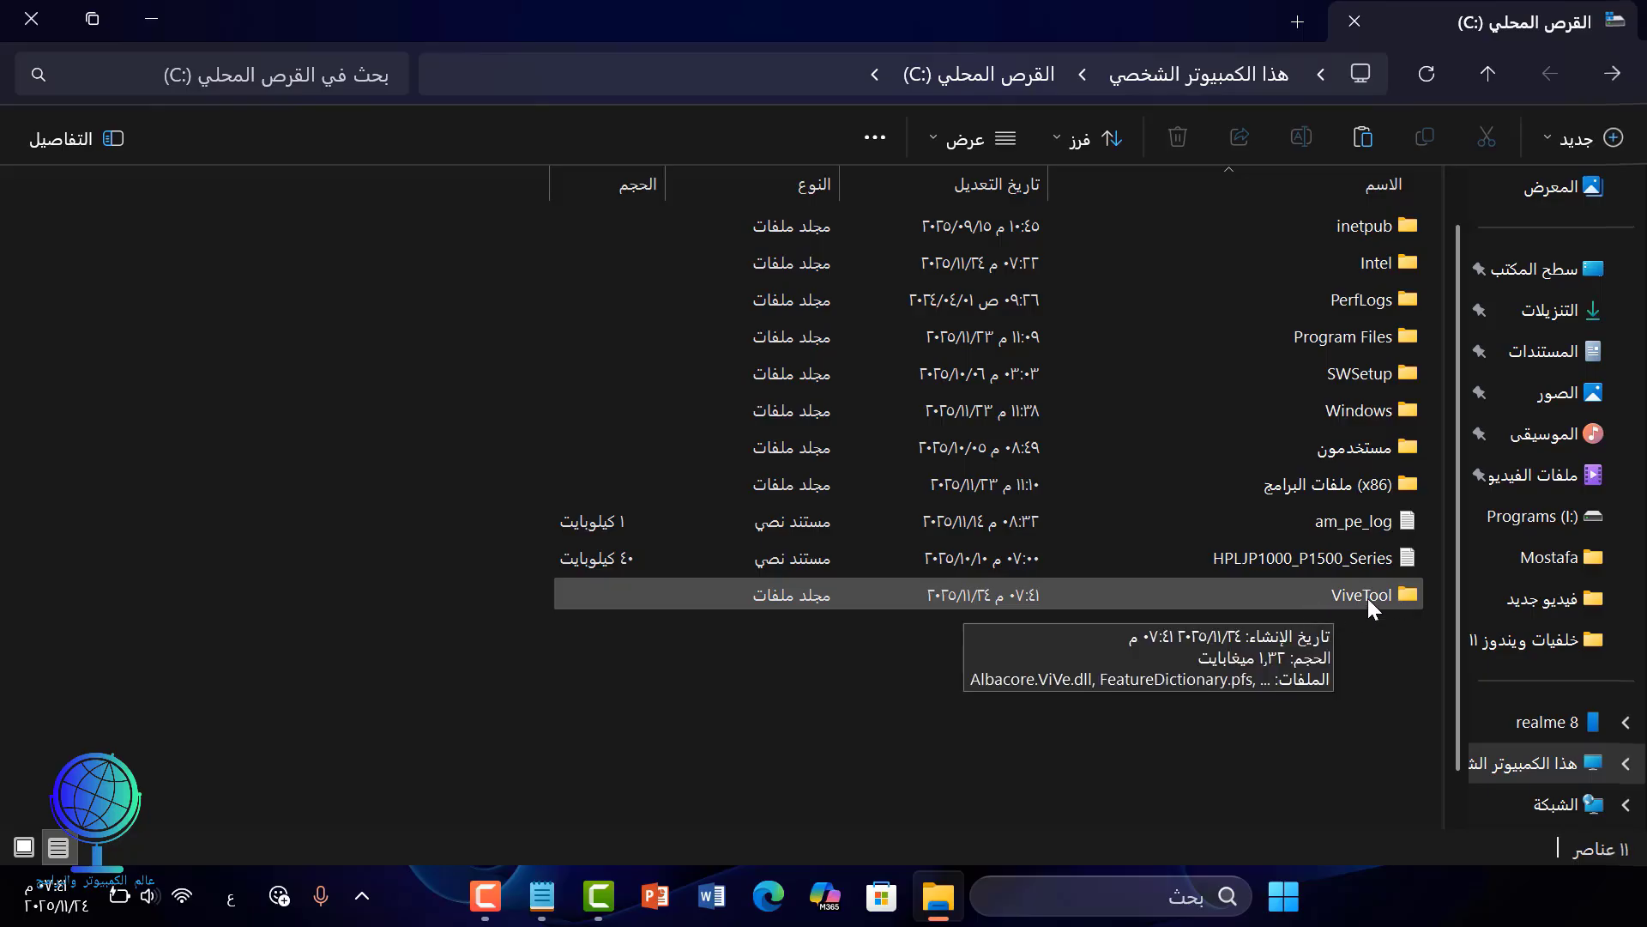
- Search Windows for cmd, run Command Prompt as administrator, and reposition its window on the desktop
left_click(1141, 896)
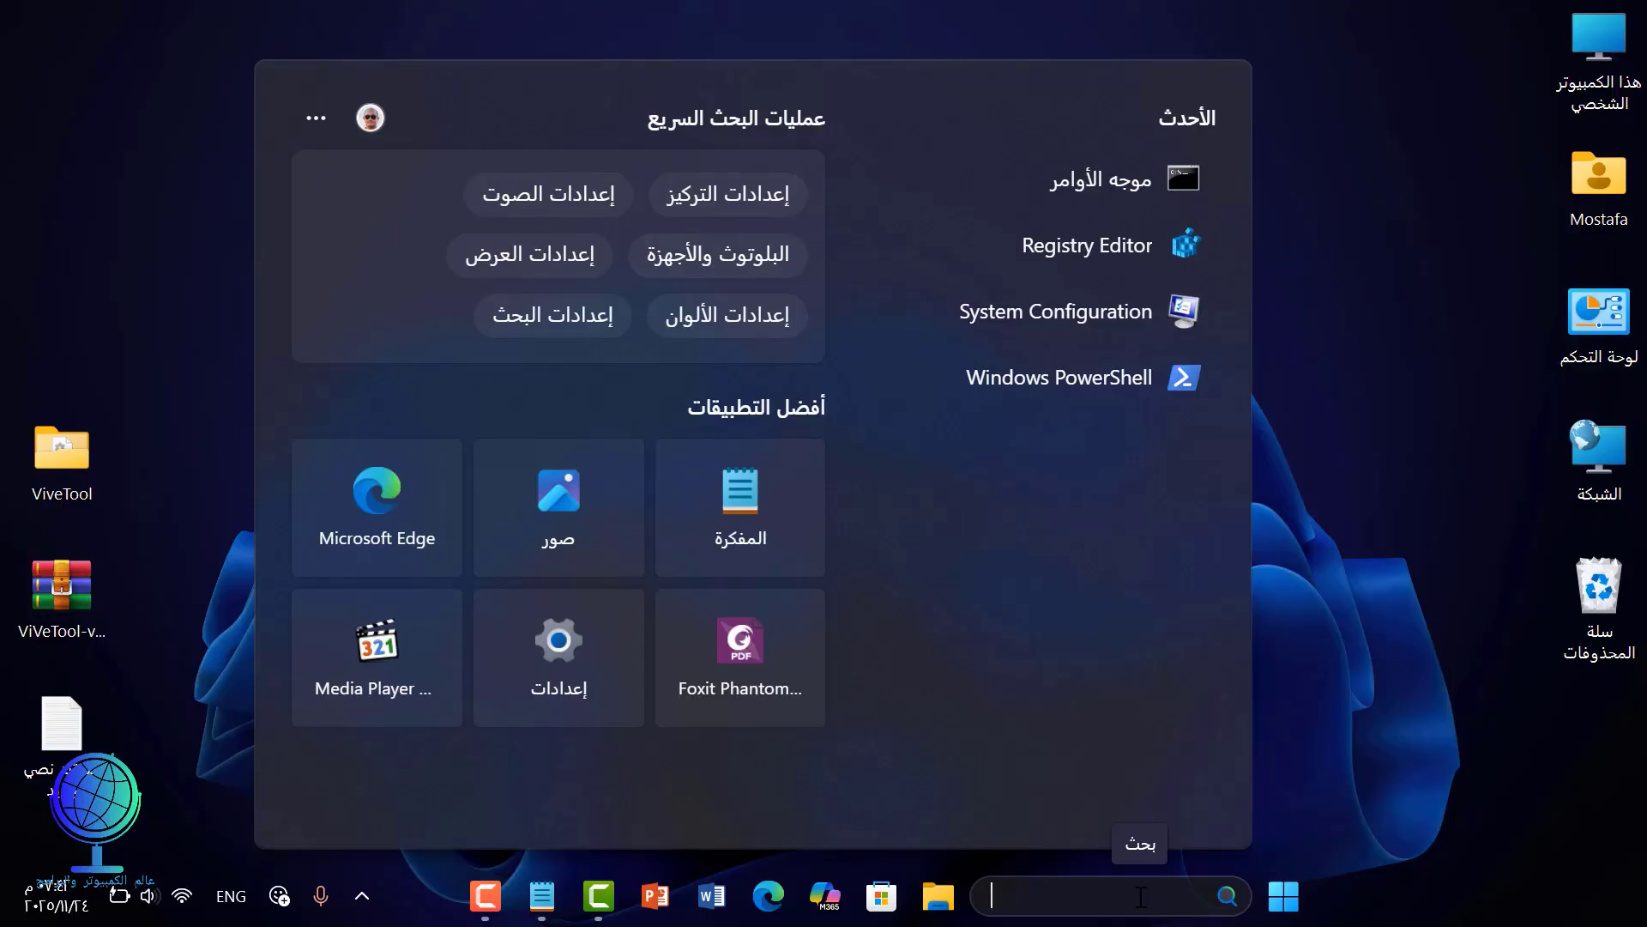
type("cmd")
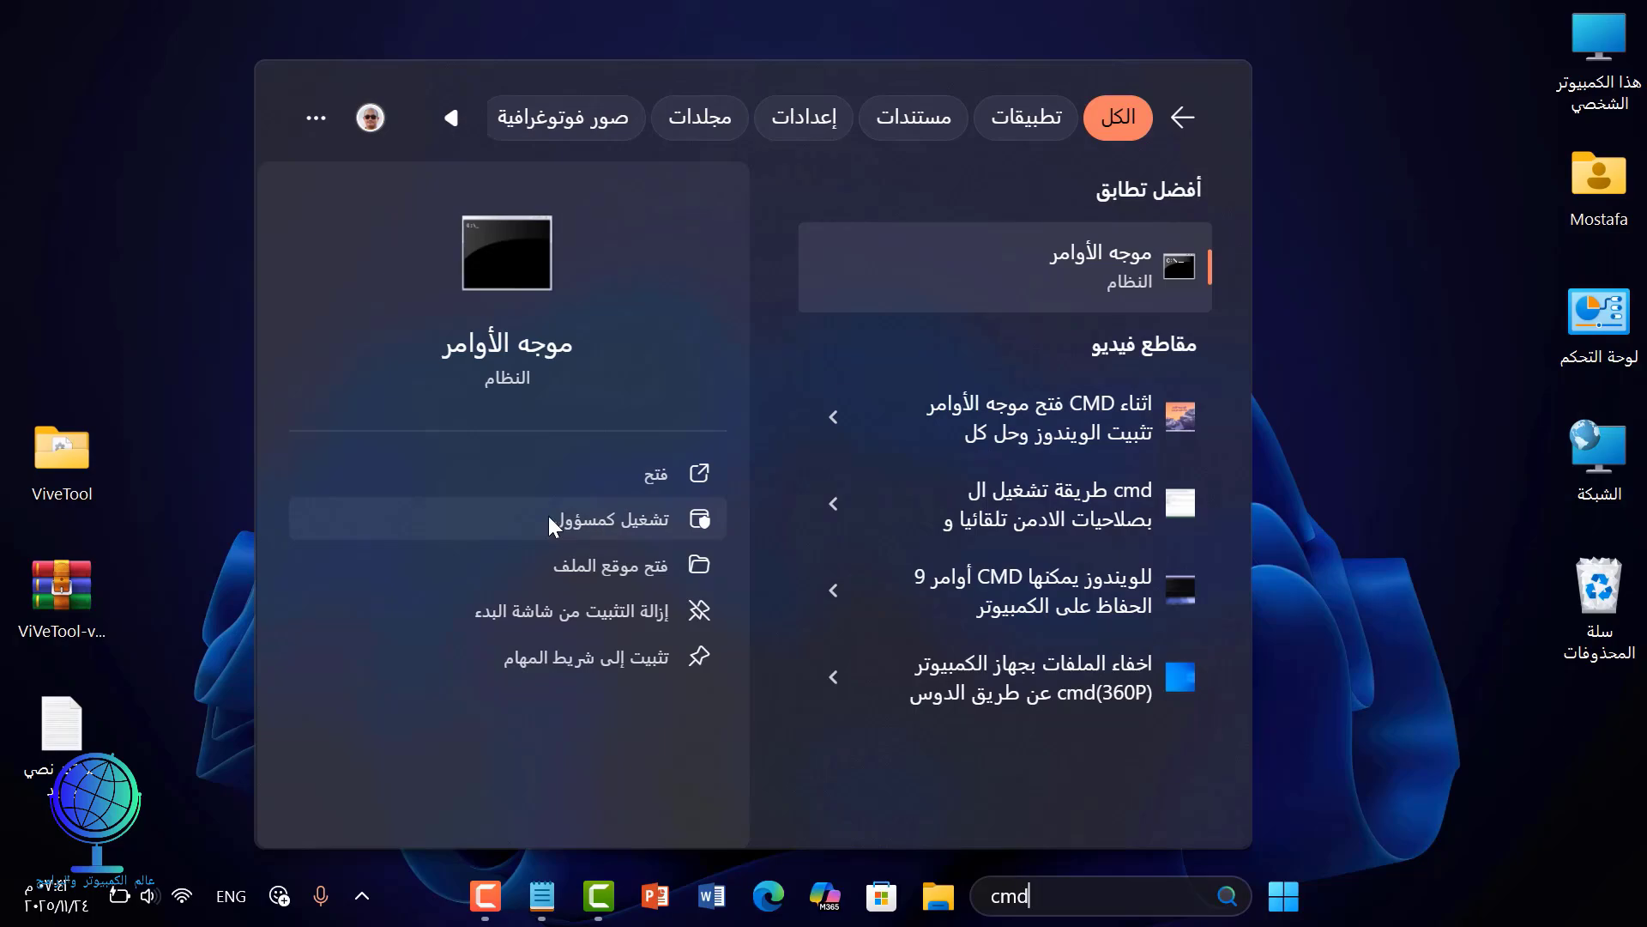
left_click(610, 522)
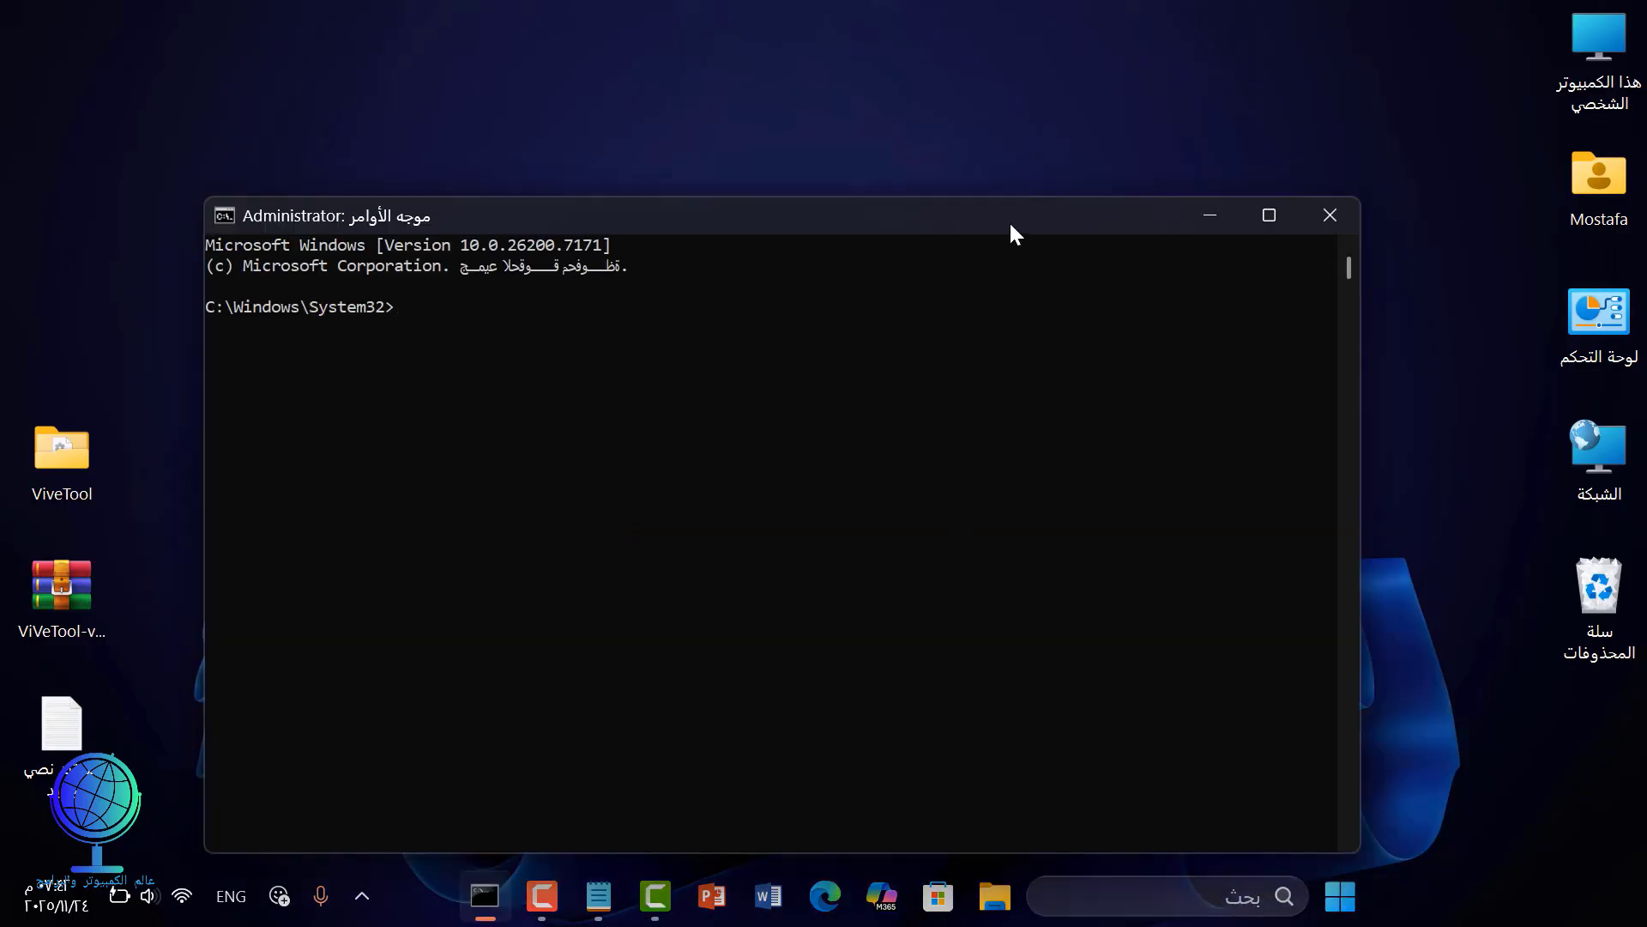
left_click_drag(1011, 225, 1201, 148)
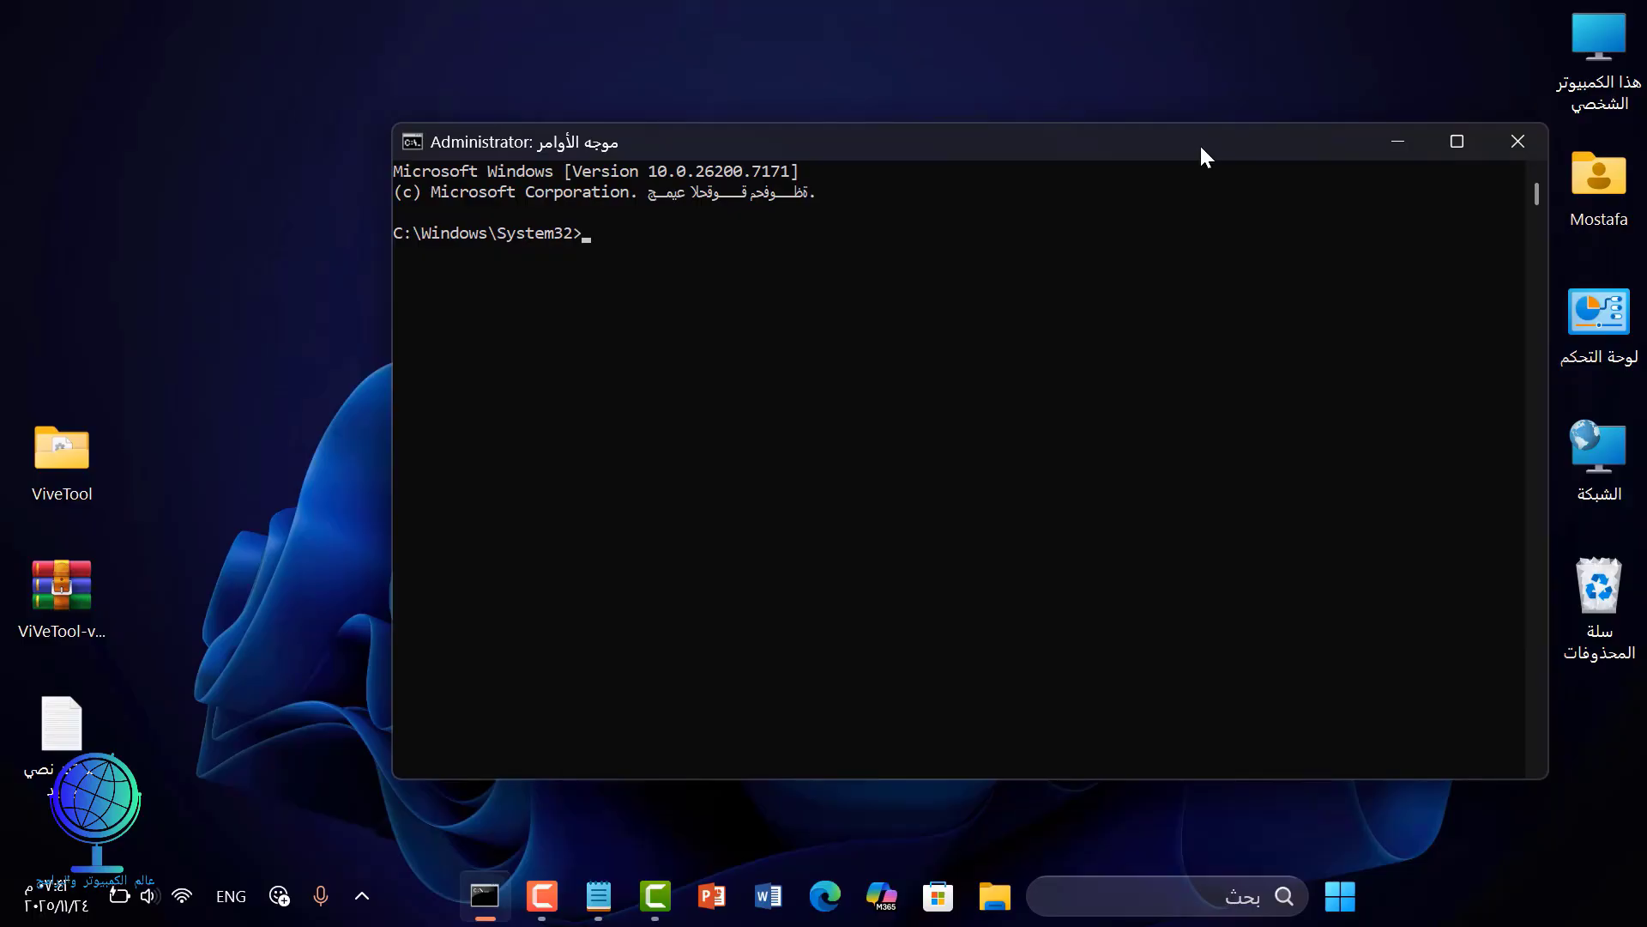
- Open the desktop text document containing the ViveTool commands and place its window so the Command Prompt's prompt line stays uncovered
left_click(79, 741)
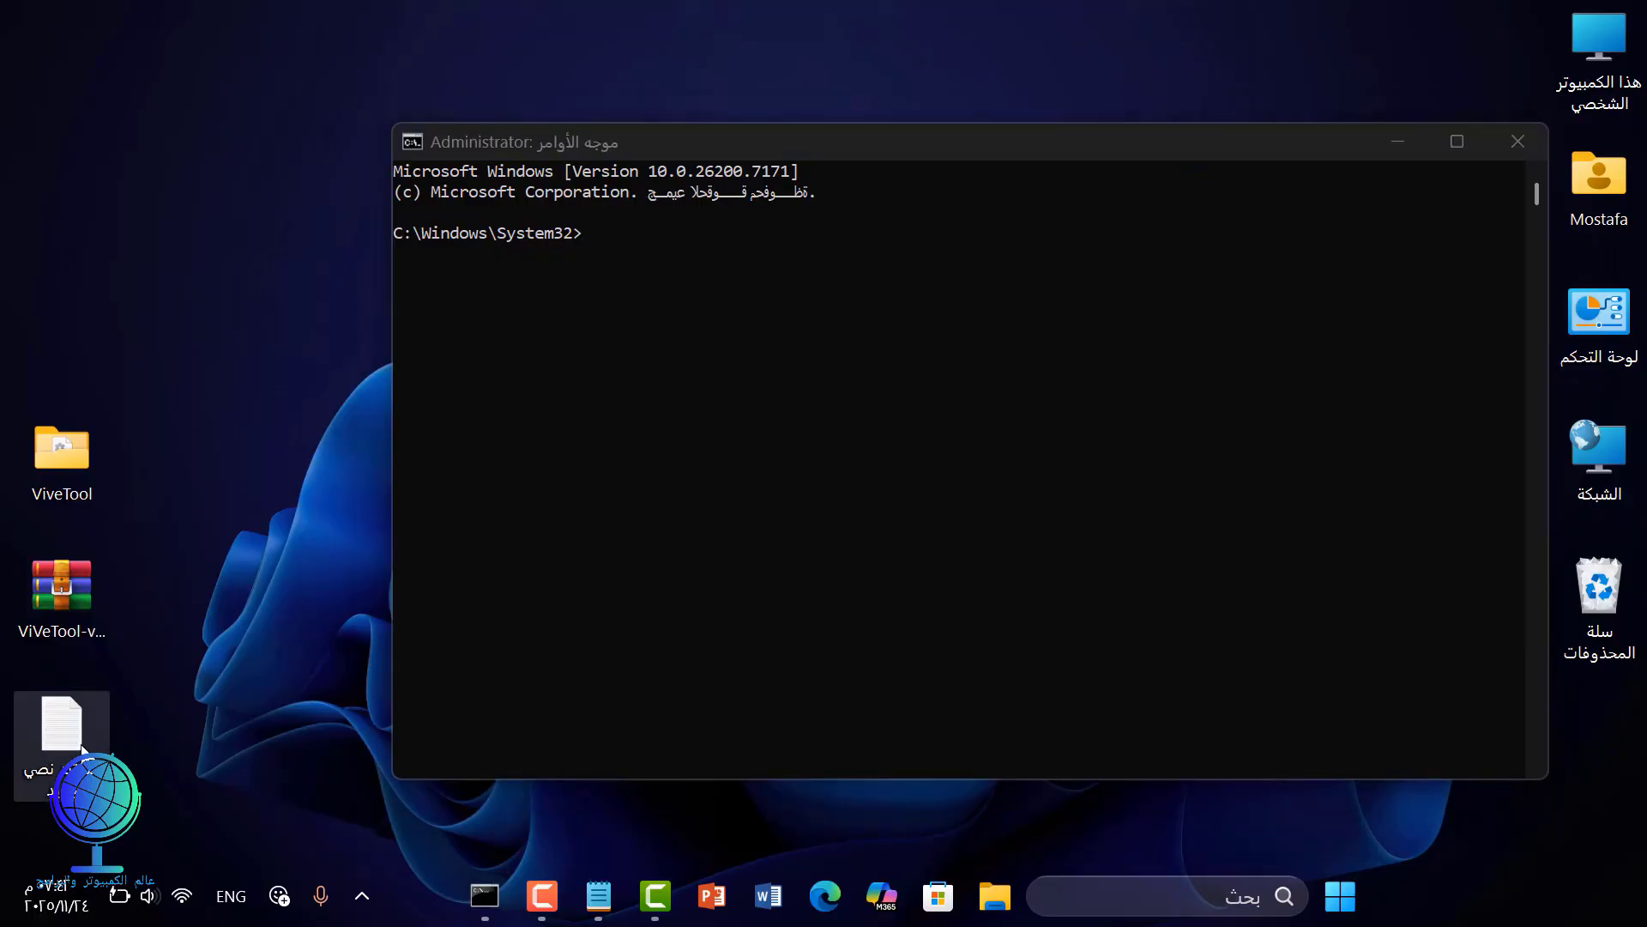
double_click(81, 748)
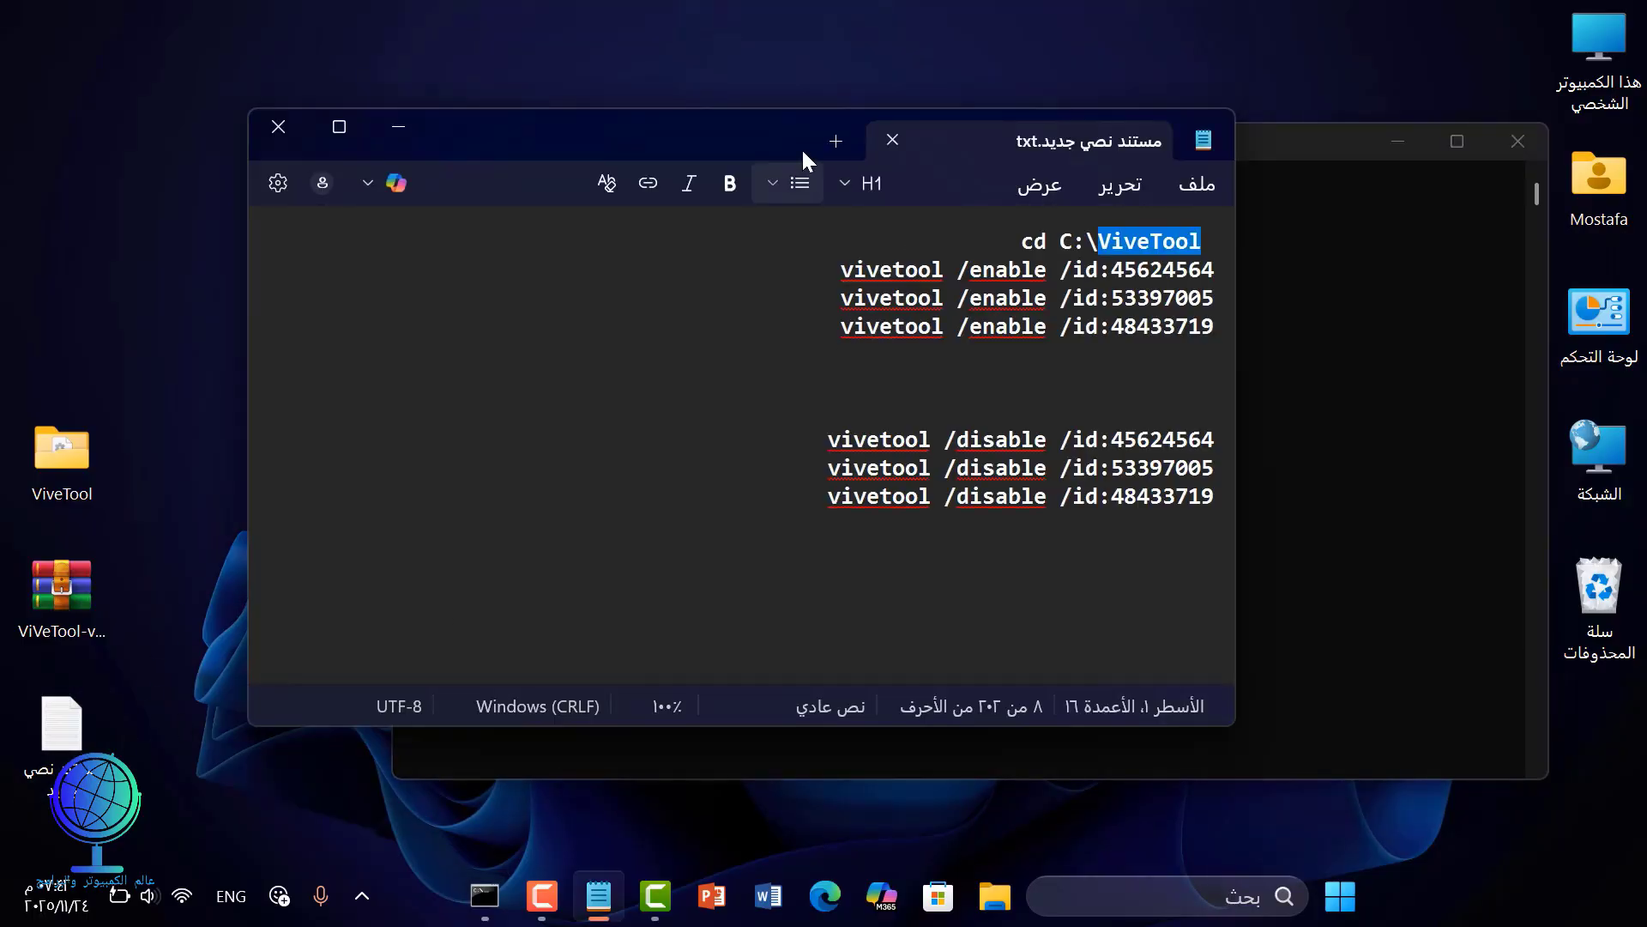
left_click_drag(802, 147, 719, 237)
left_click_drag(762, 181, 594, 322)
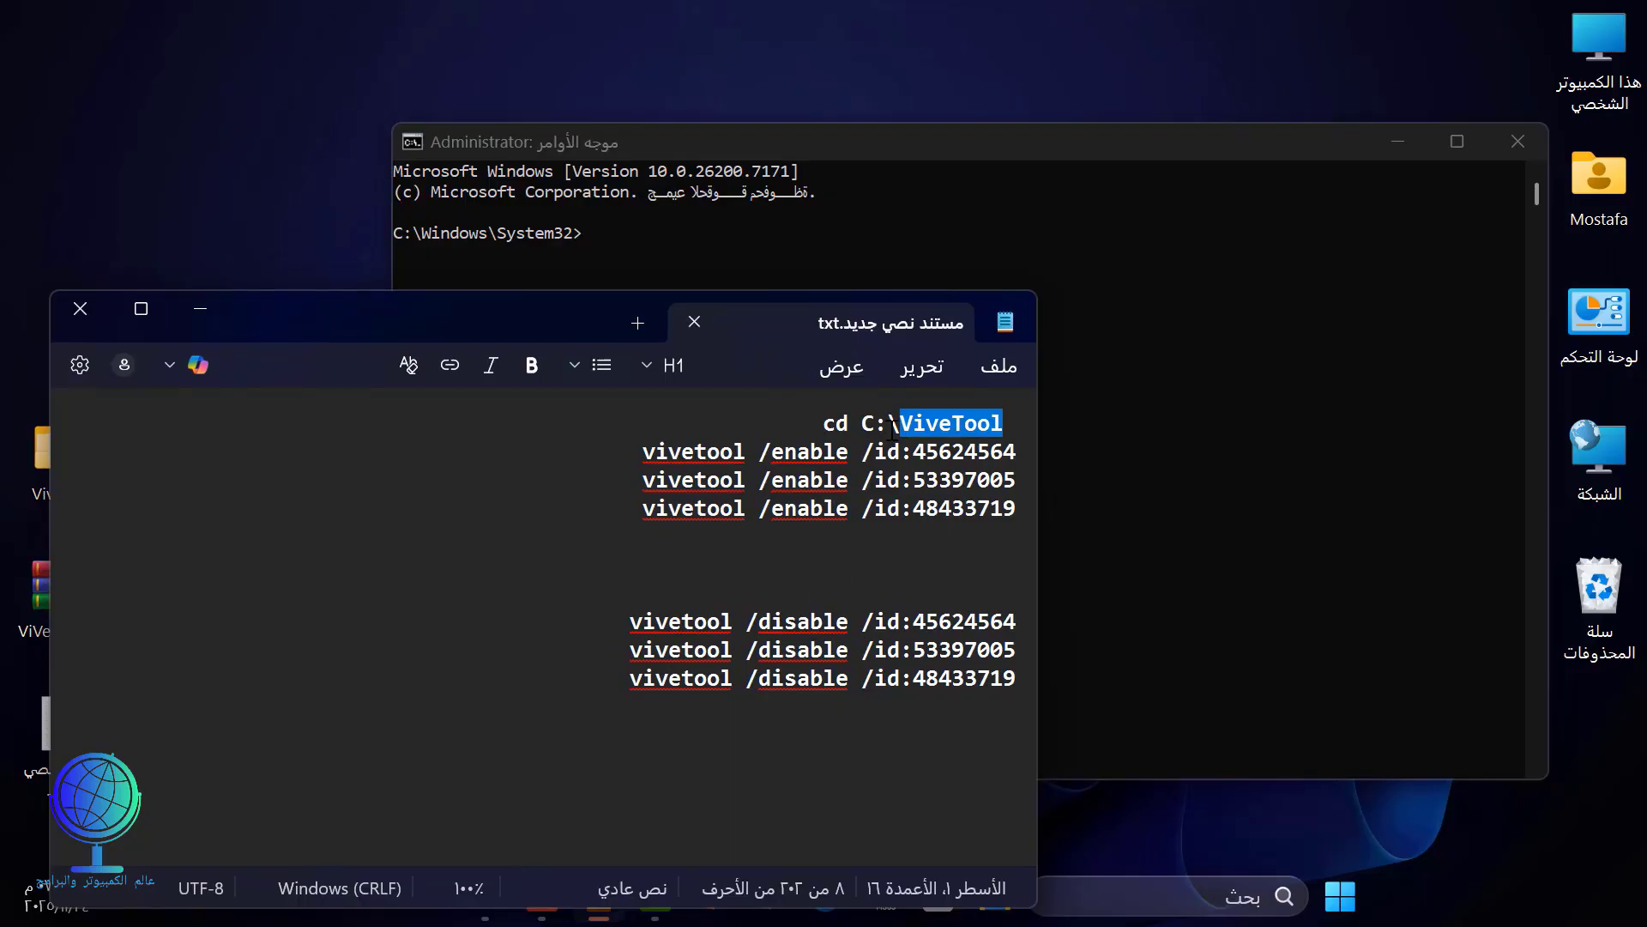
- Copy the cd C:\ViveTool command from the text document and run it in the Command Prompt
double_click(893, 424)
triple_click(893, 426)
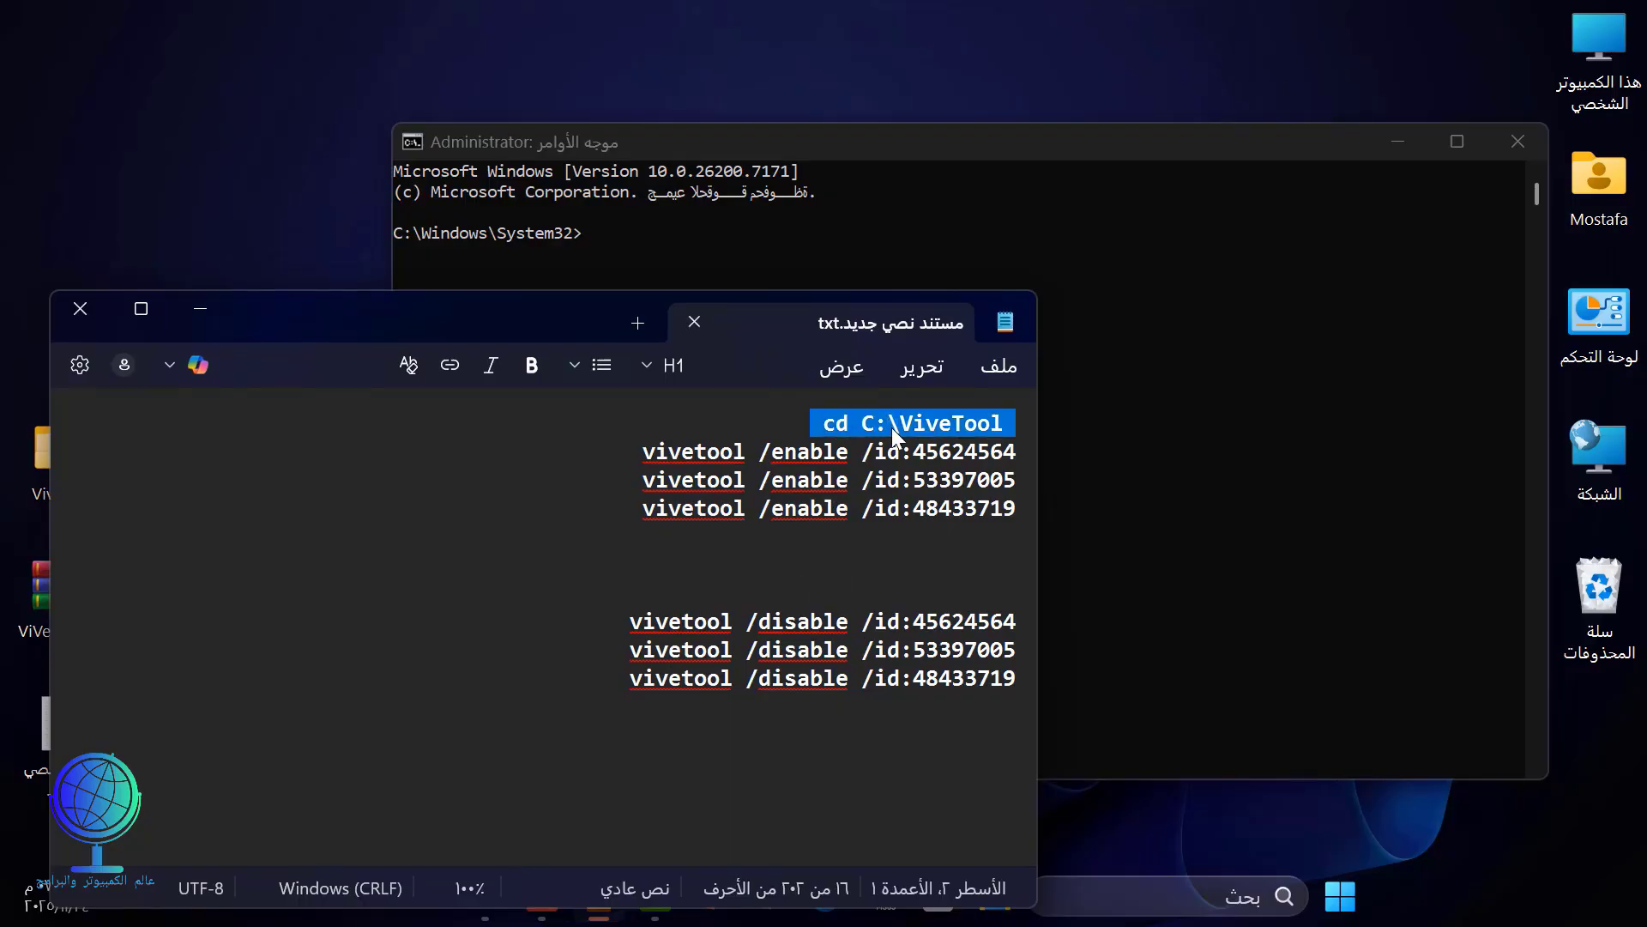
right_click(893, 429)
left_click(754, 369)
left_click(1141, 350)
right_click(761, 288)
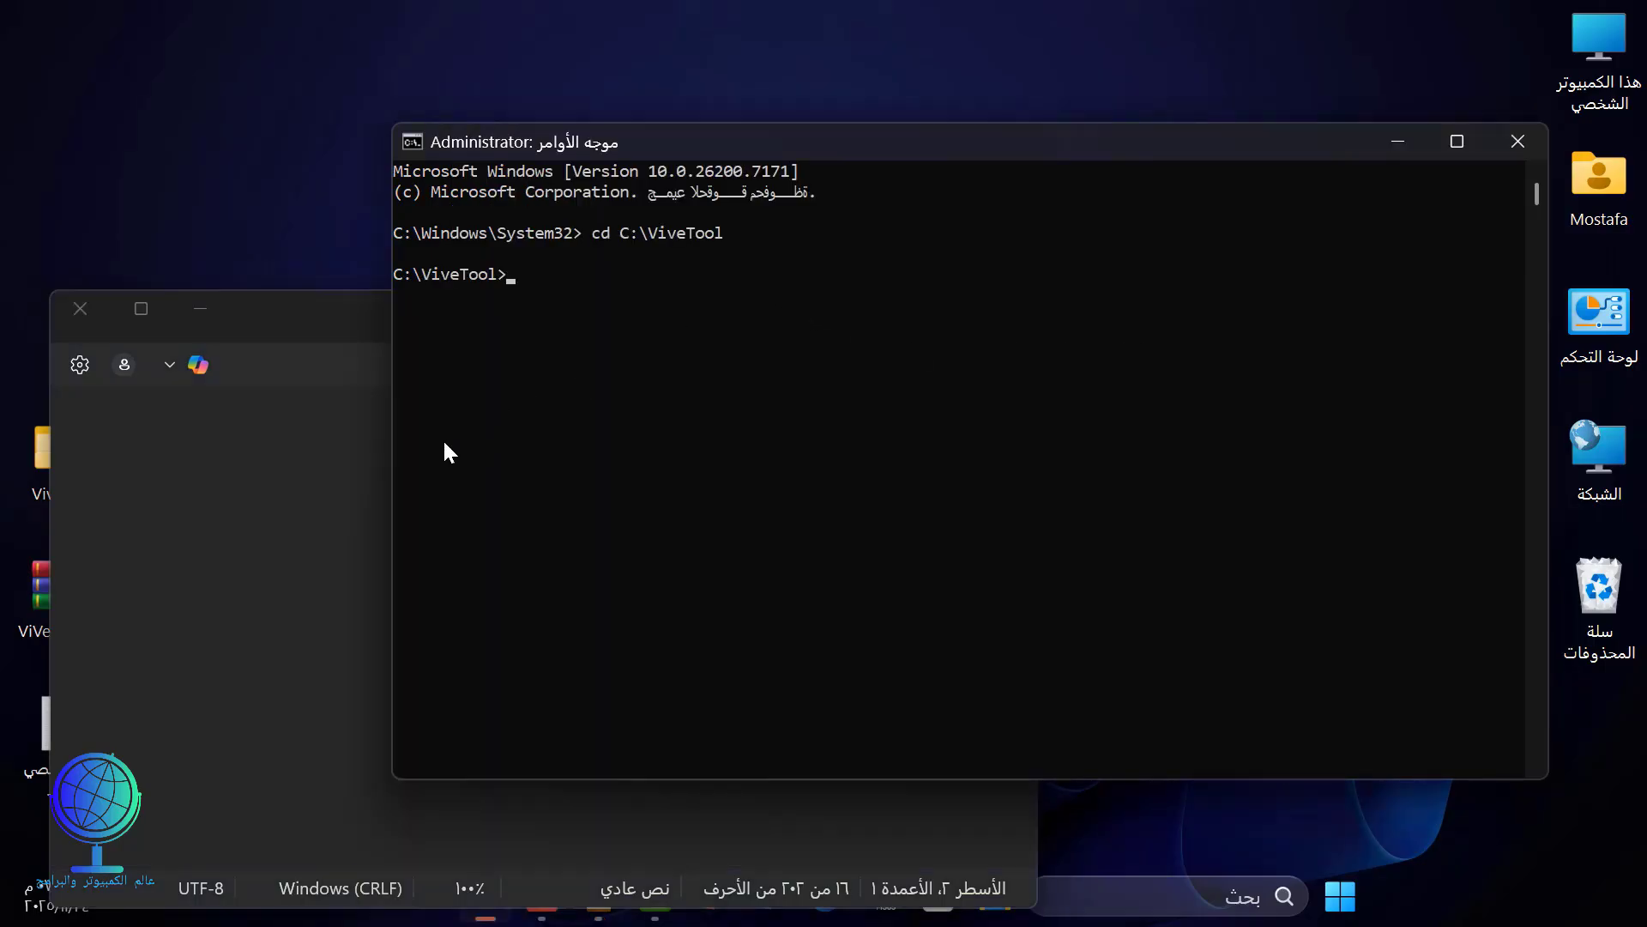
- Copy the vivetool /enable /id:45624564 command from the text document and run it in the Command Prompt
left_click(310, 530)
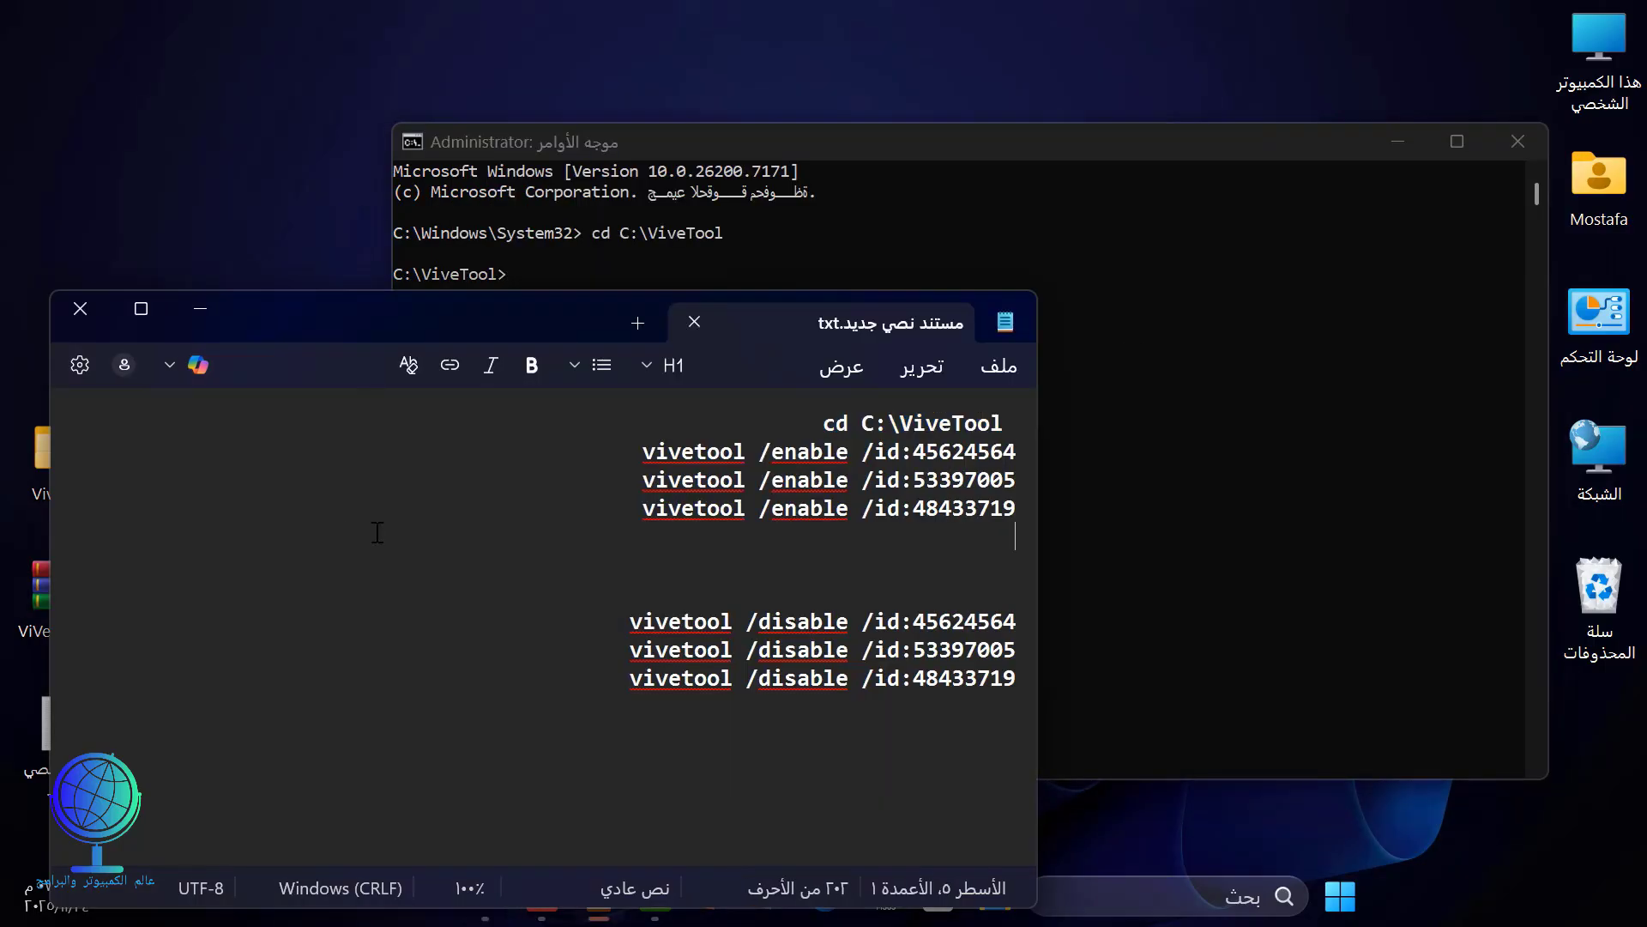
triple_click(893, 460)
right_click(893, 460)
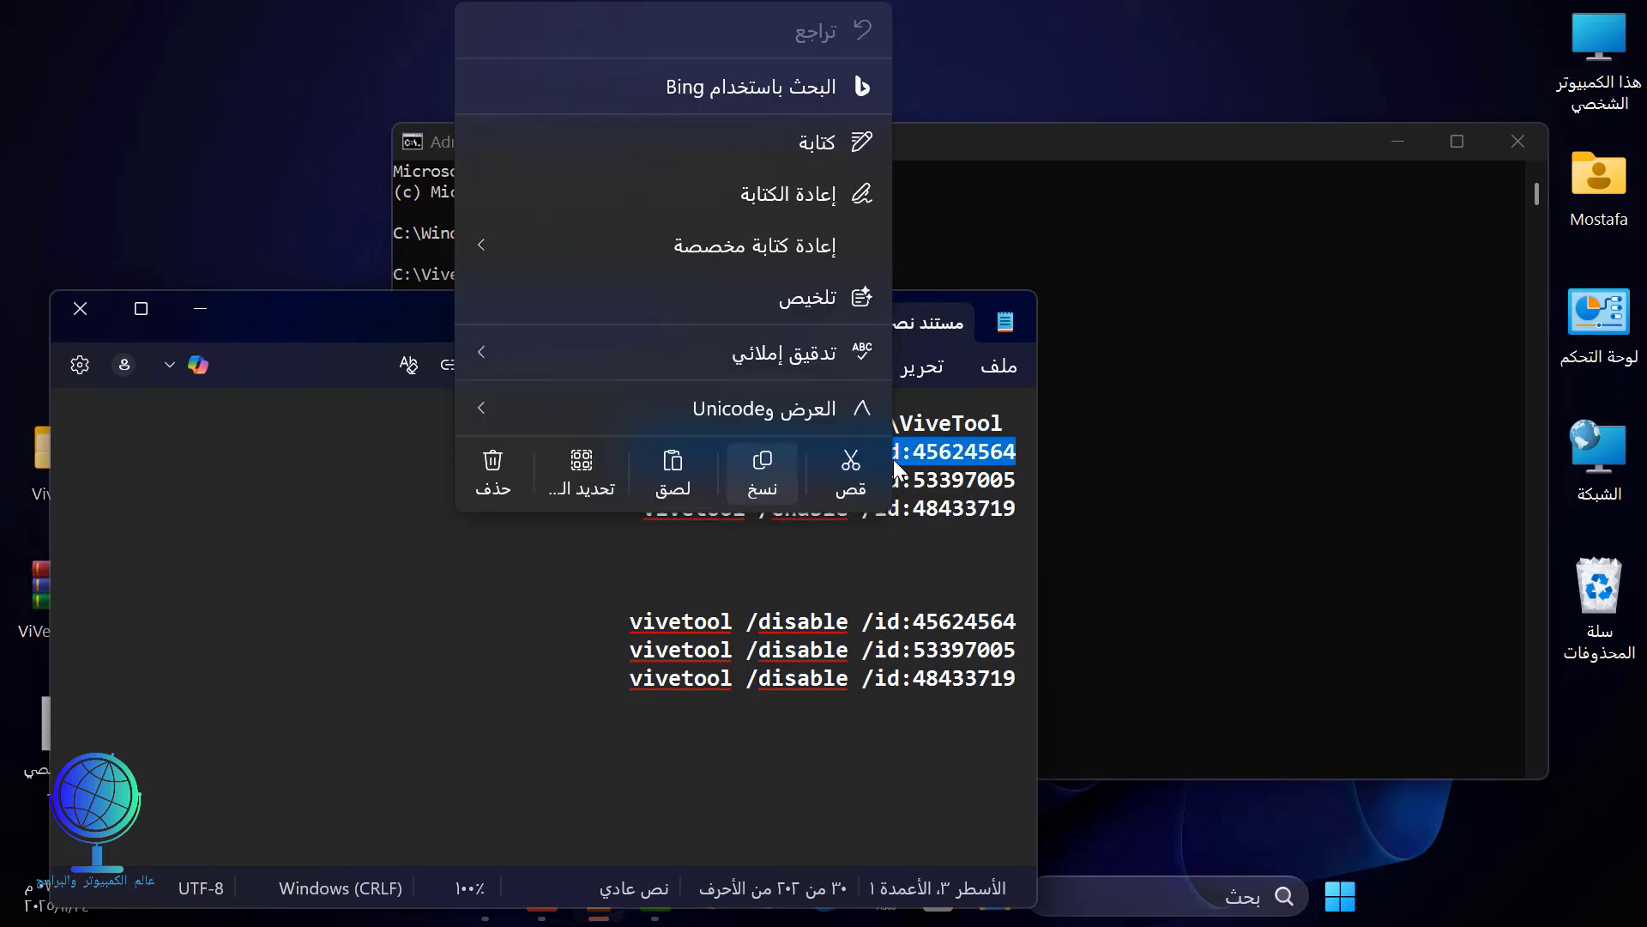
left_click(777, 455)
left_click(1152, 378)
right_click(703, 316)
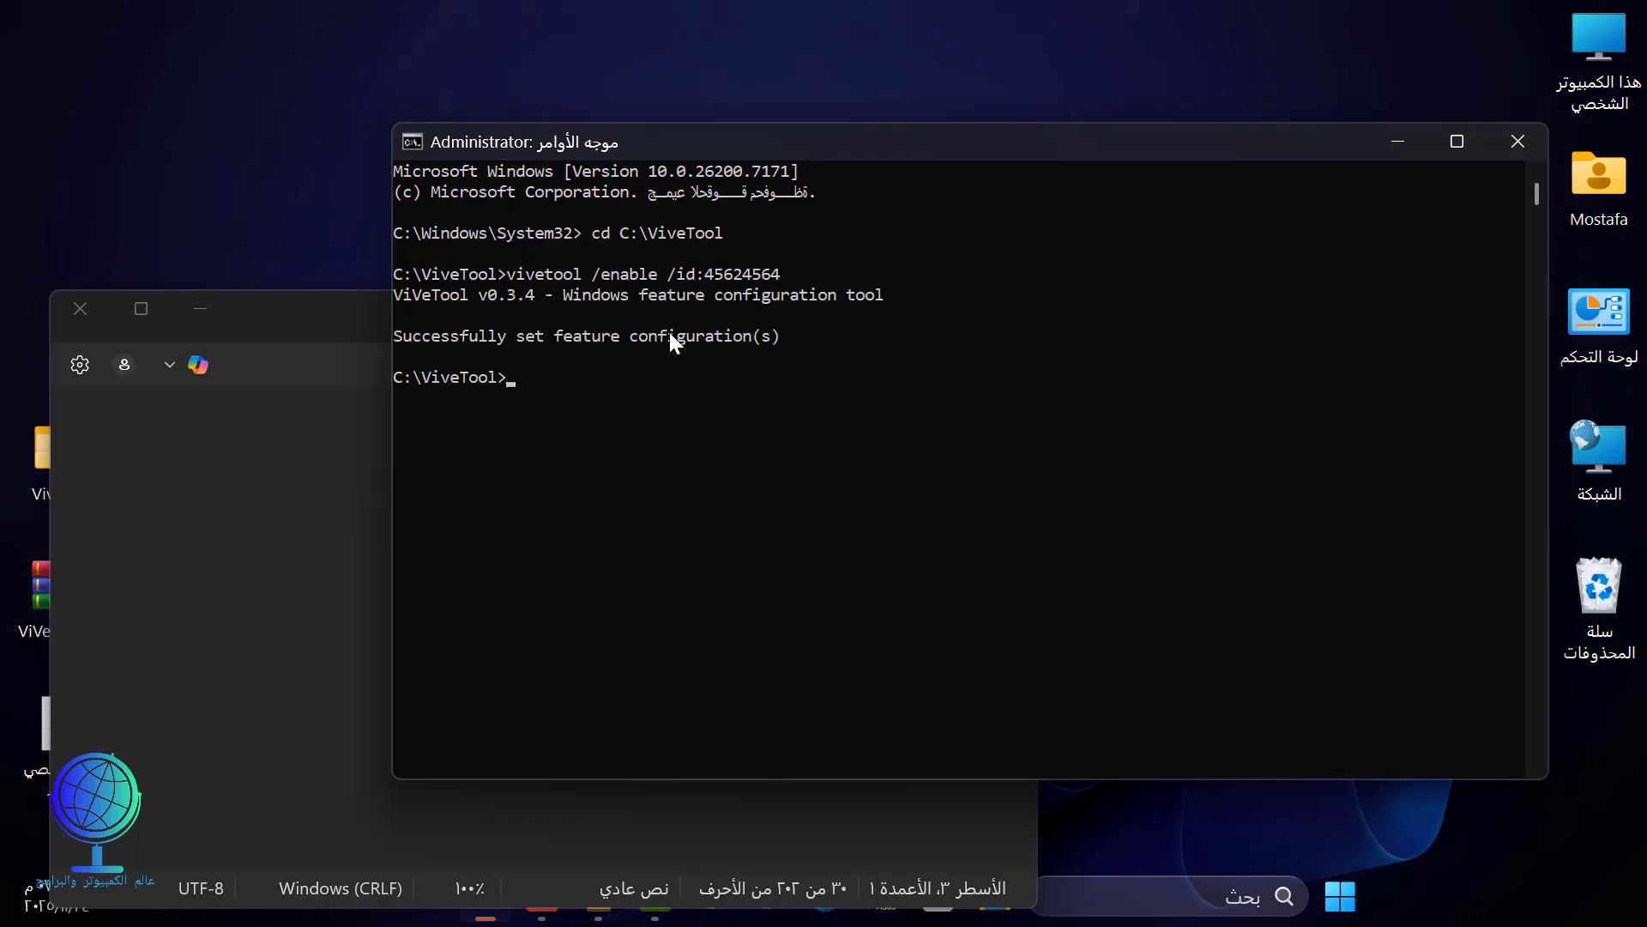
- Copy the vivetool /enable /id:53397005 command from the text document and run it in the Command Prompt
left_click(336, 471)
left_click(909, 474)
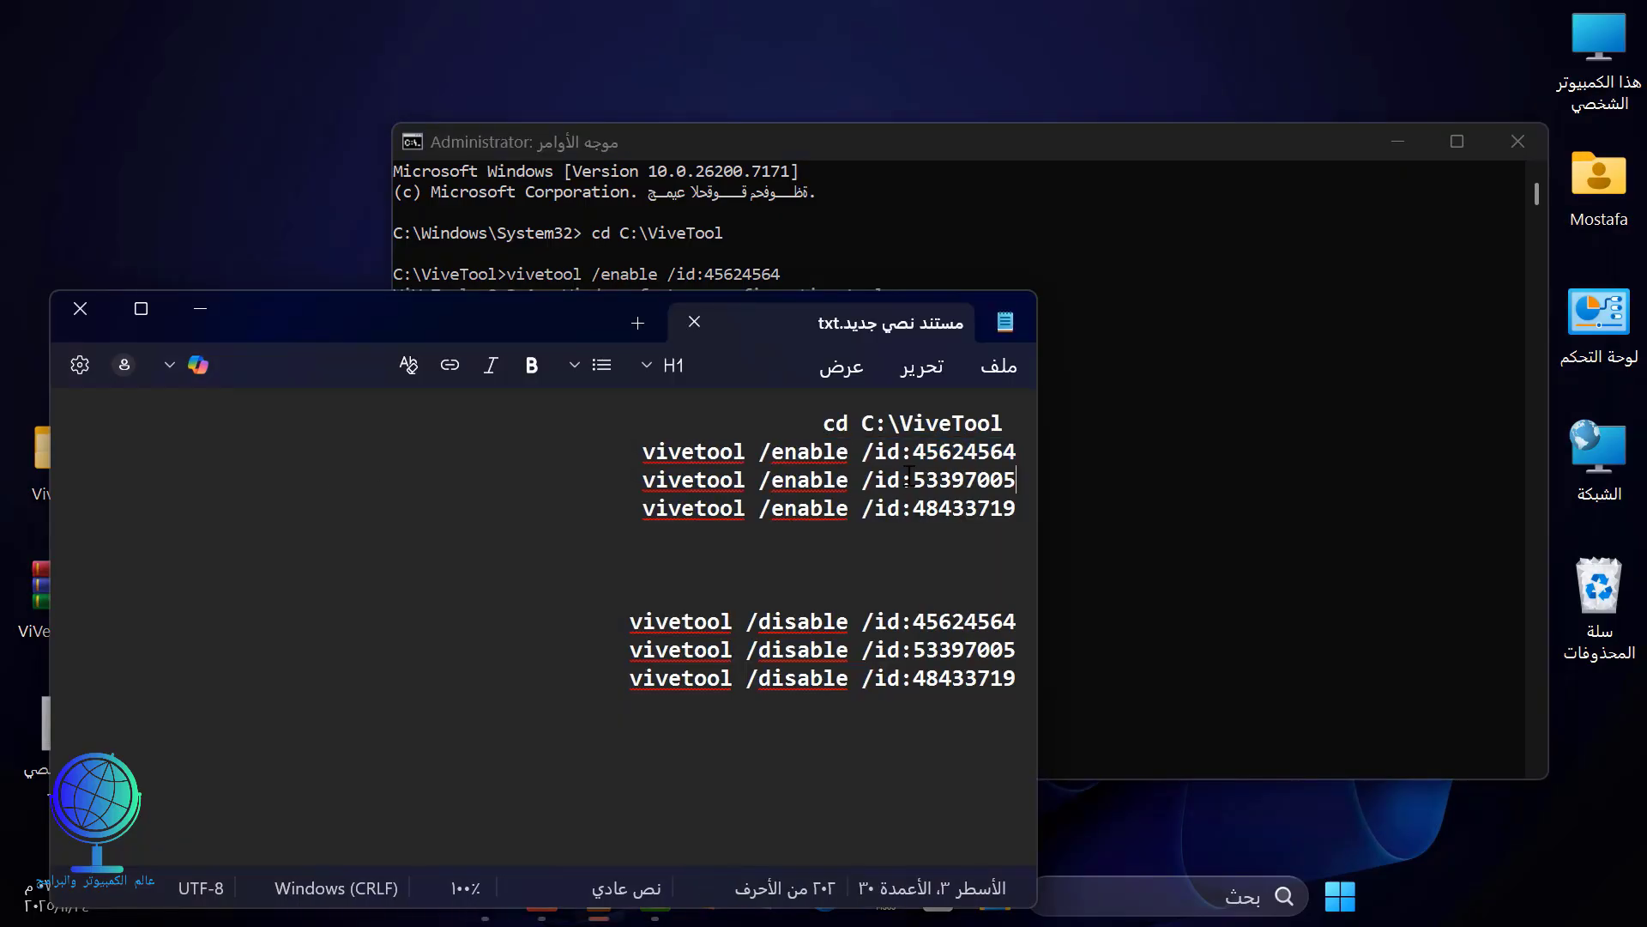
triple_click(909, 474)
right_click(908, 473)
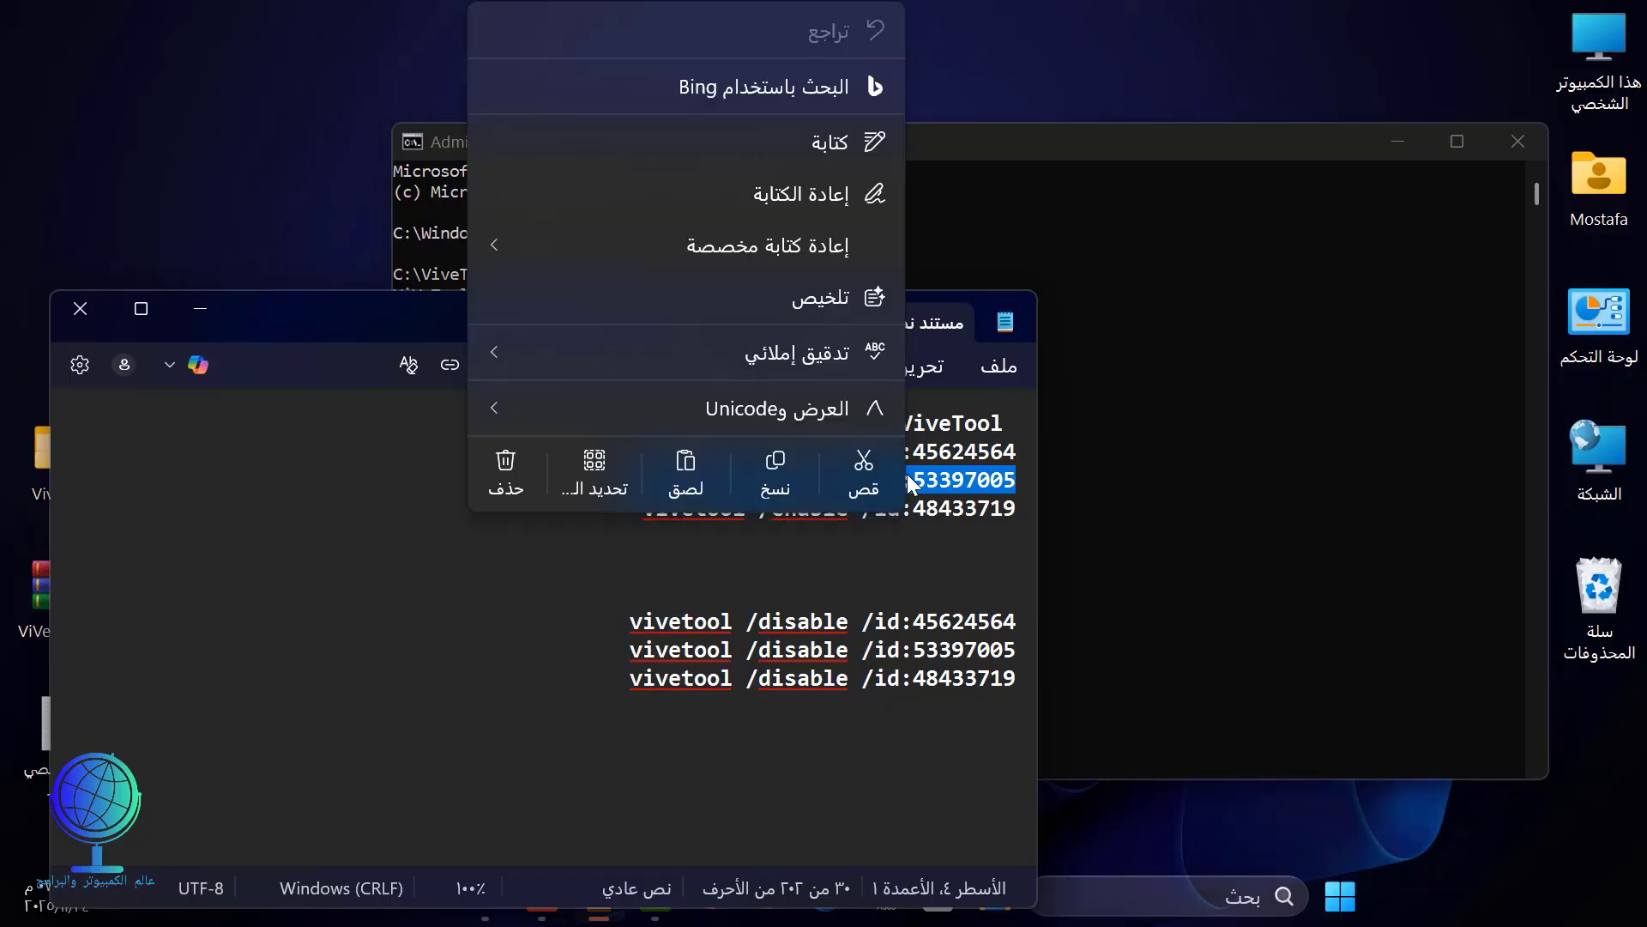
left_click(775, 364)
left_click(689, 445)
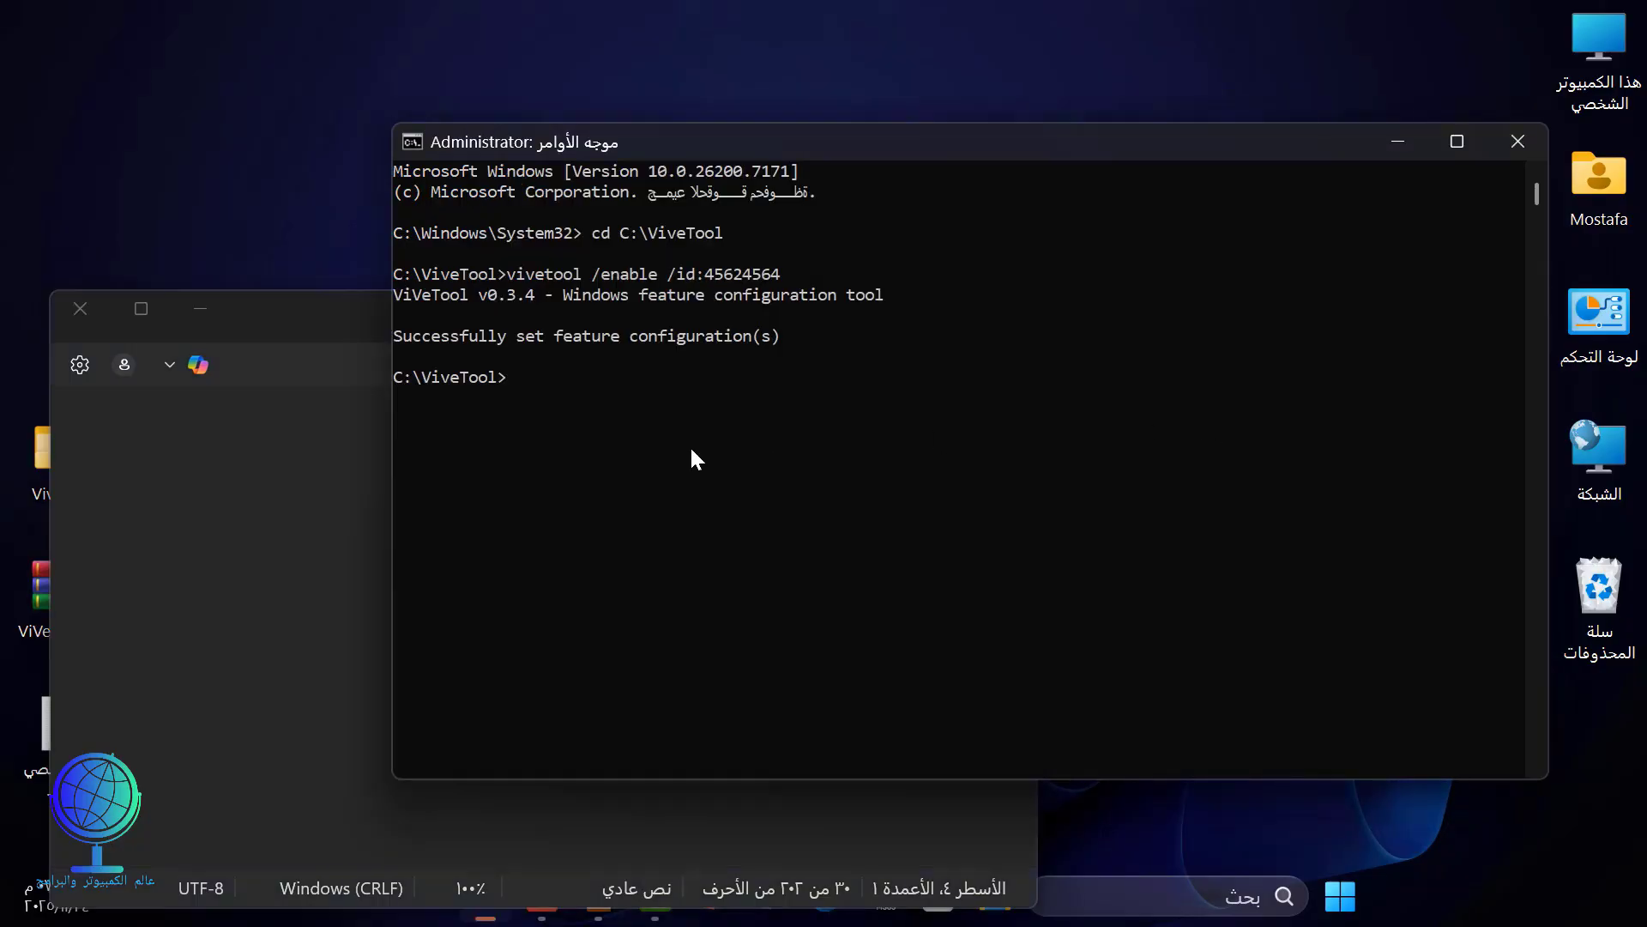
right_click(605, 404)
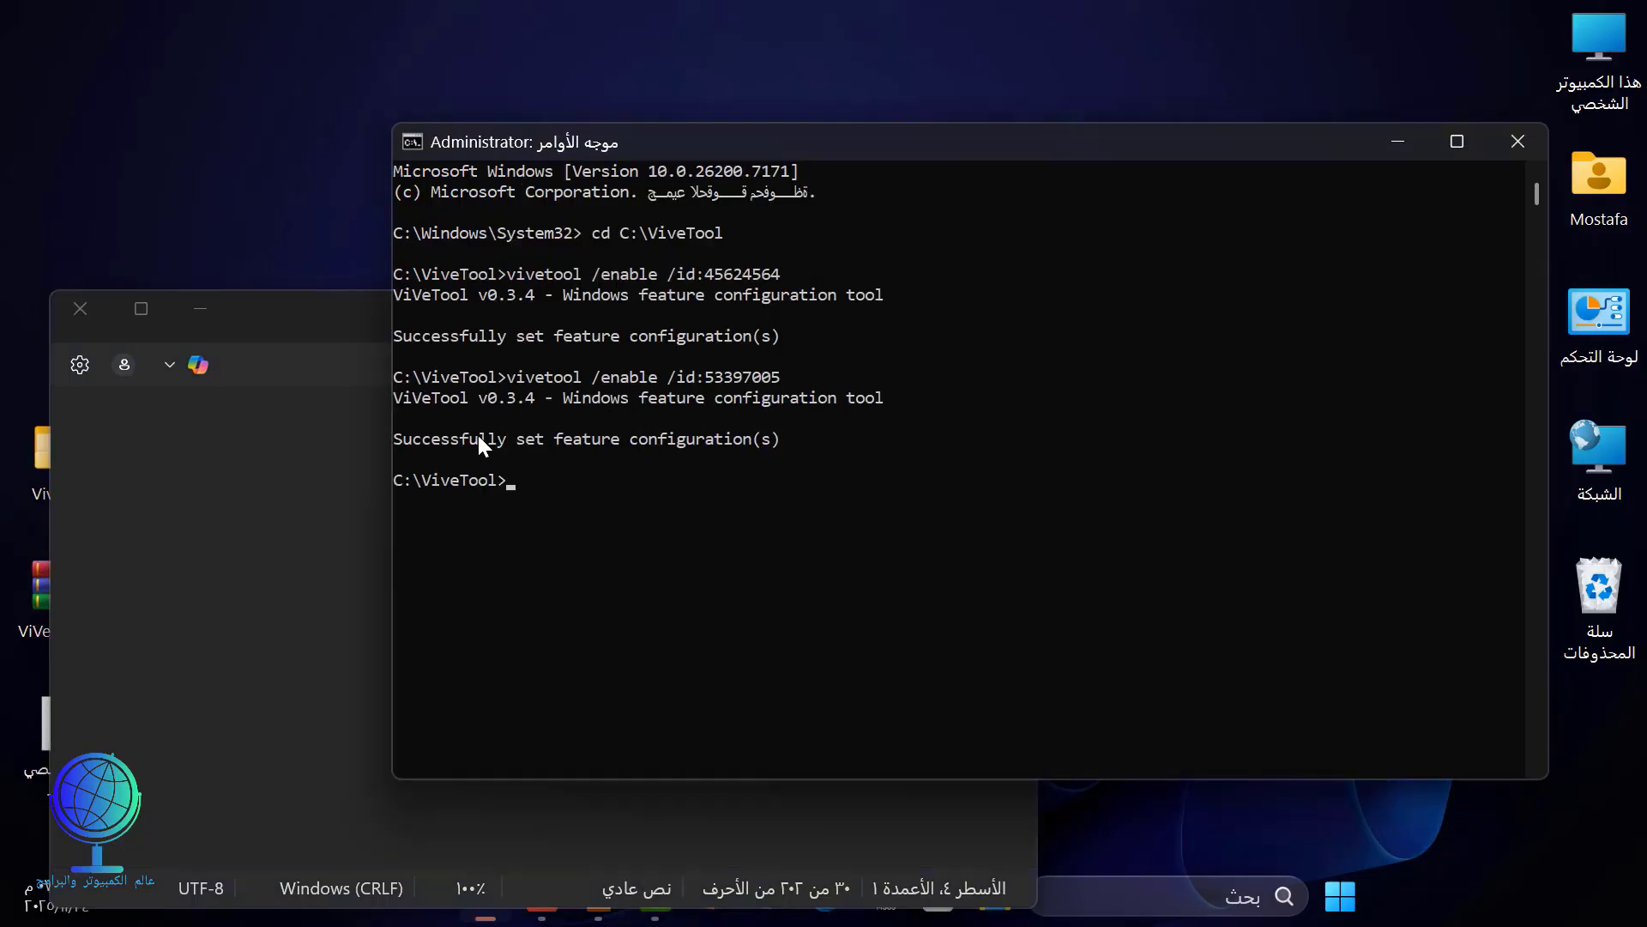
- Copy the vivetool /enable /id:48433719 command from the text document and run it in the Command Prompt
left_click(320, 459)
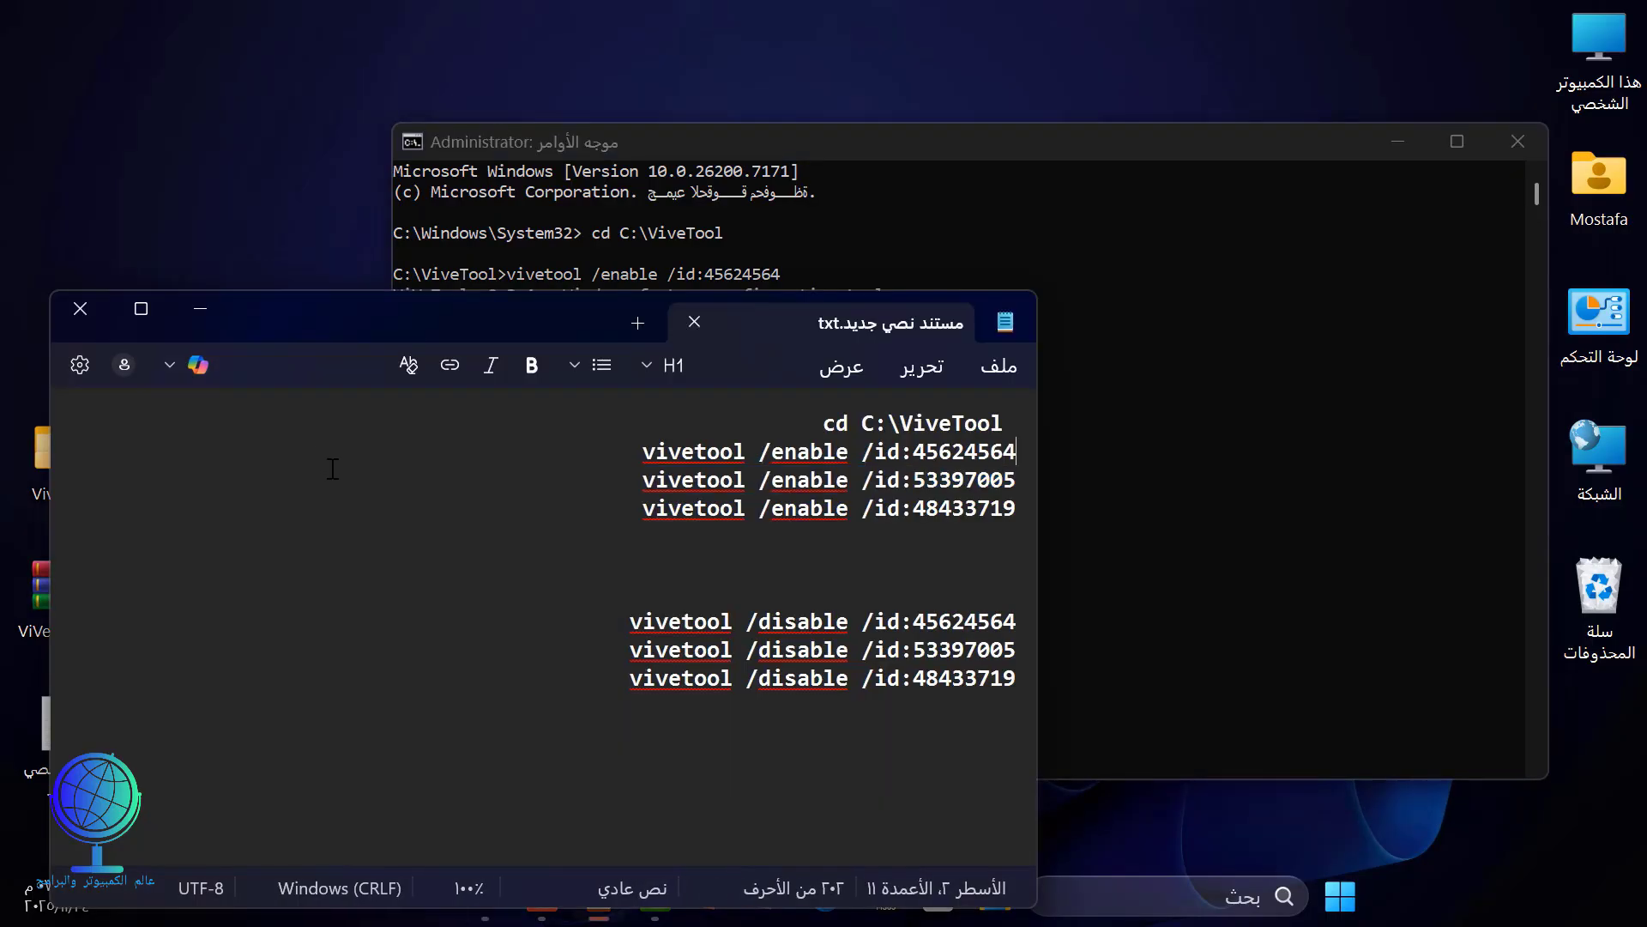
left_click(850, 509)
double_click(850, 512)
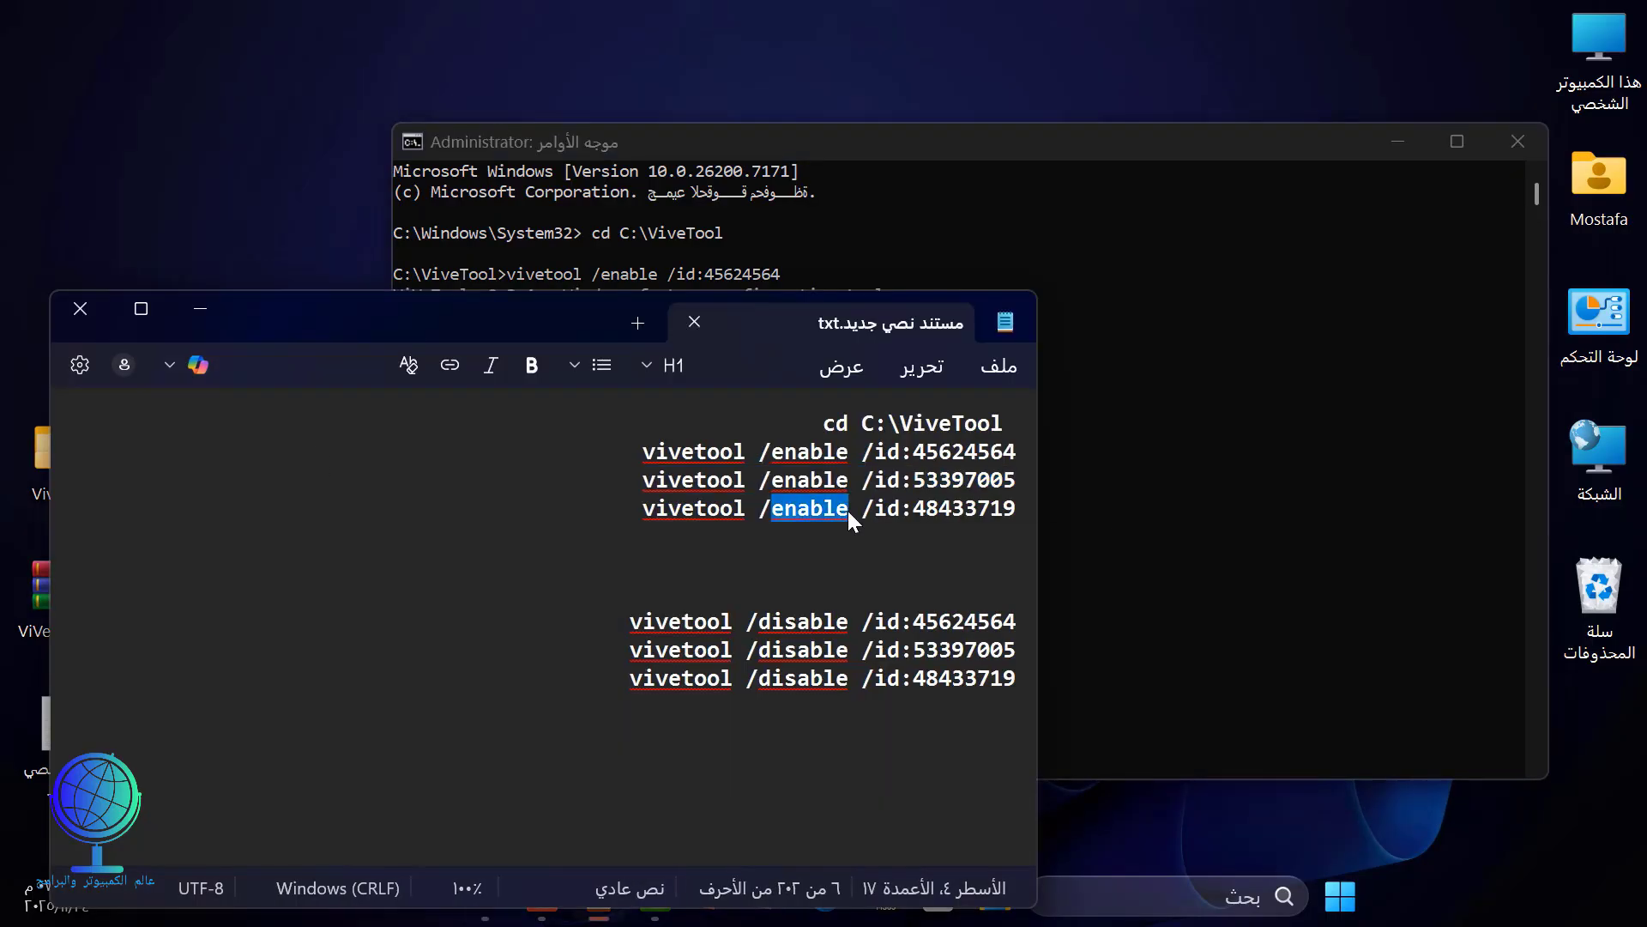
triple_click(847, 512)
right_click(848, 510)
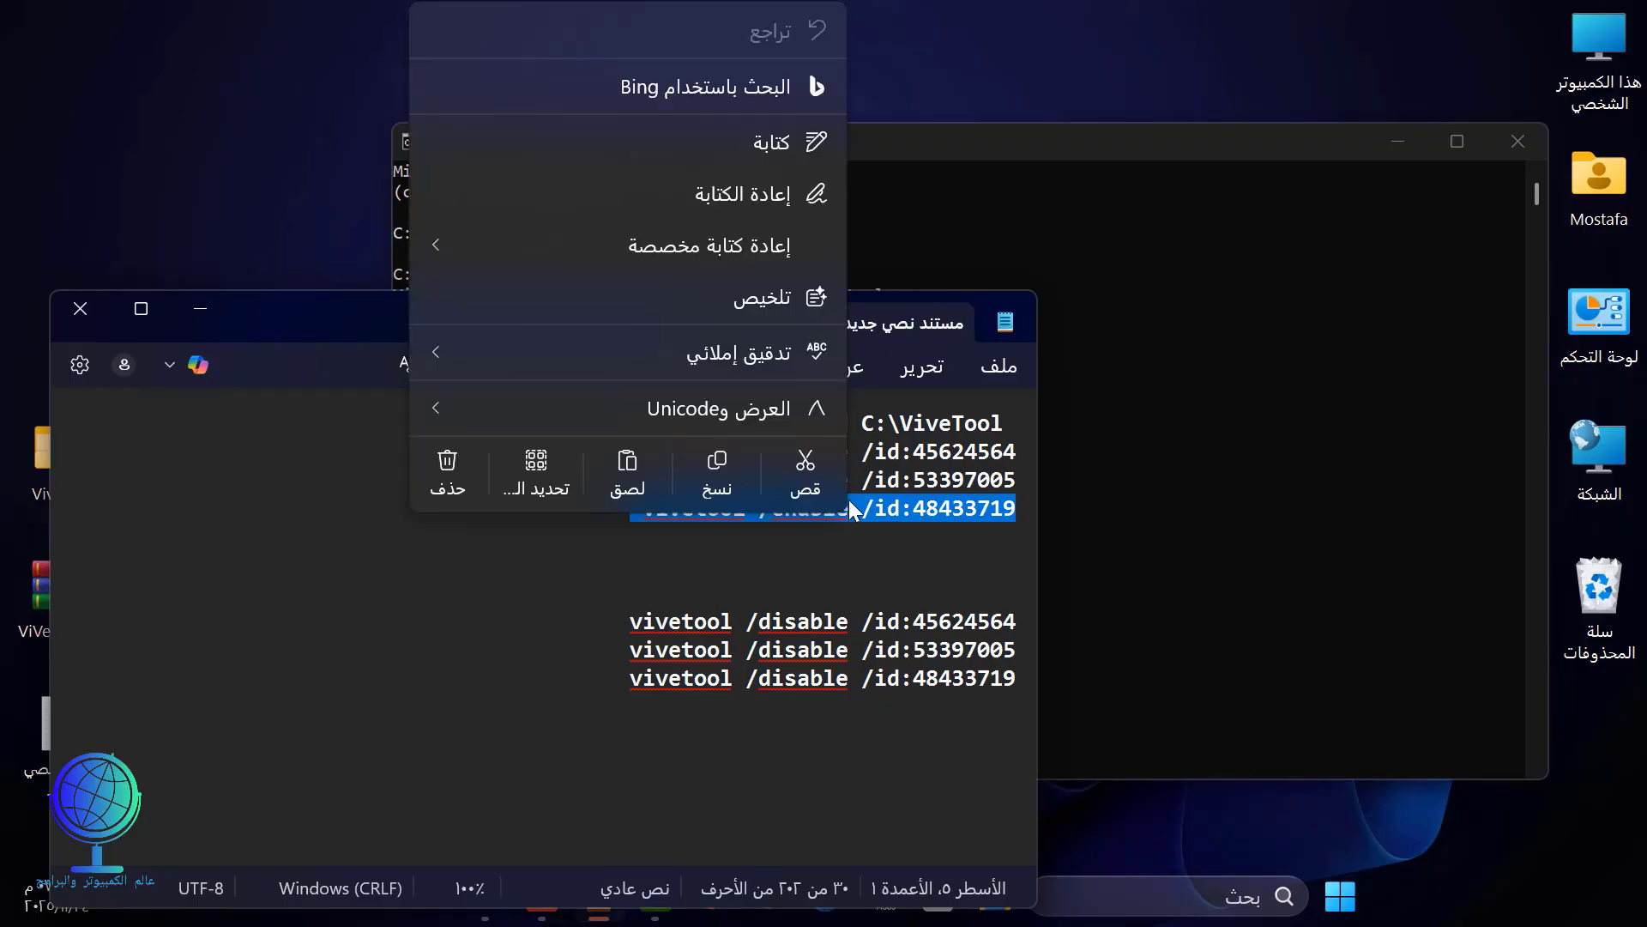
left_click(738, 456)
left_click(1106, 458)
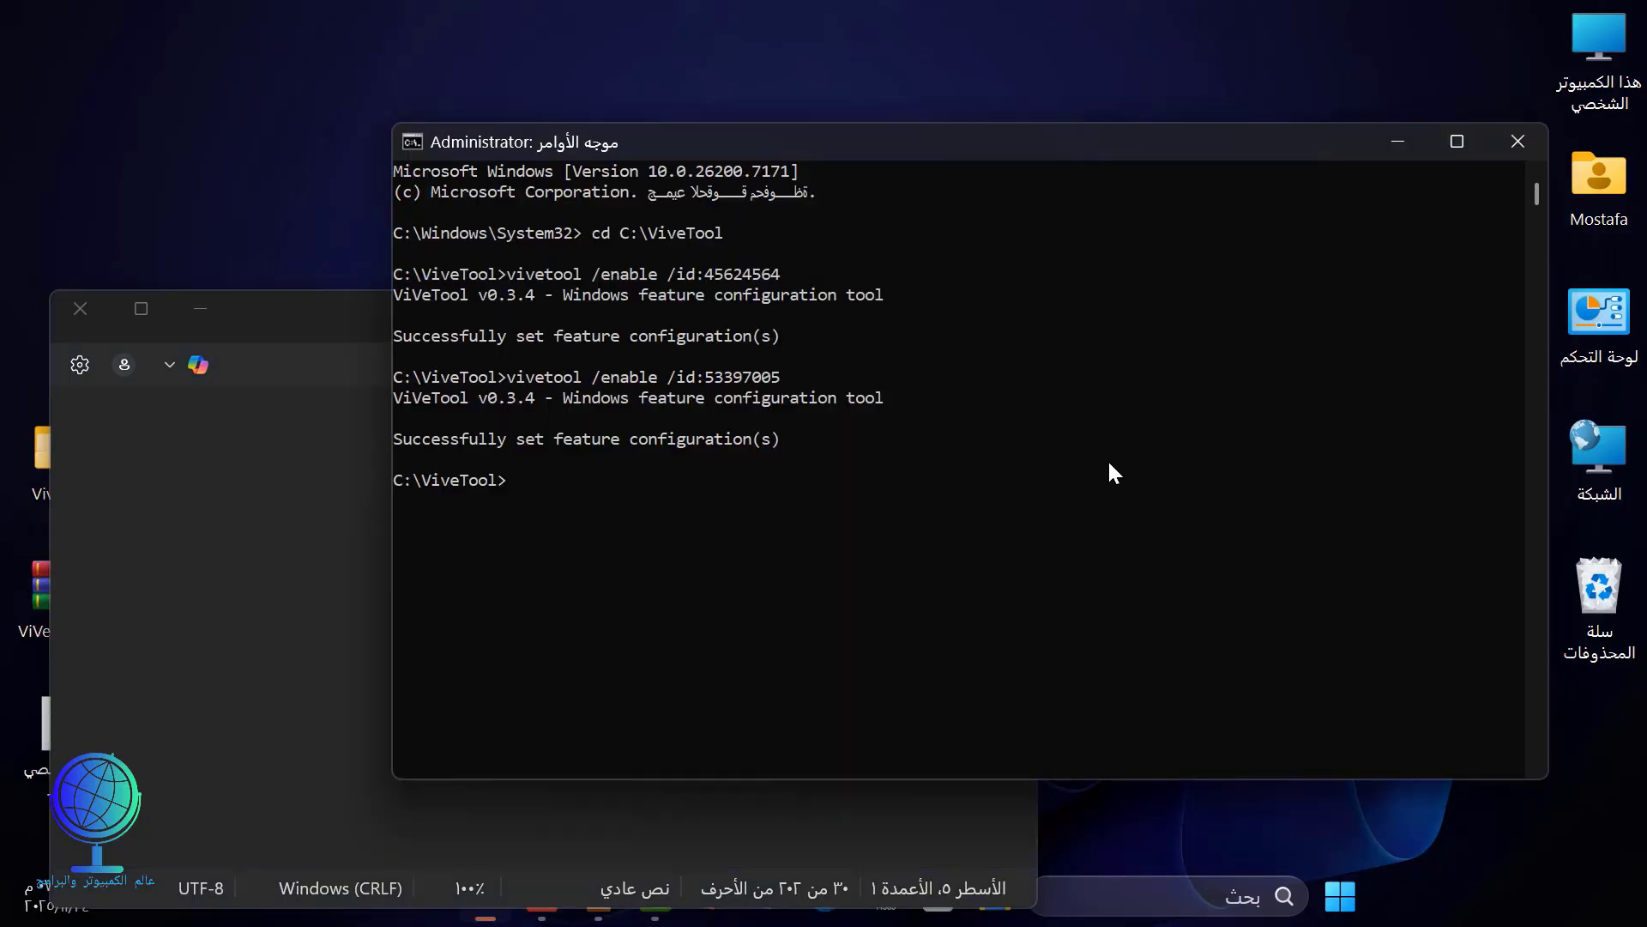
right_click(620, 487)
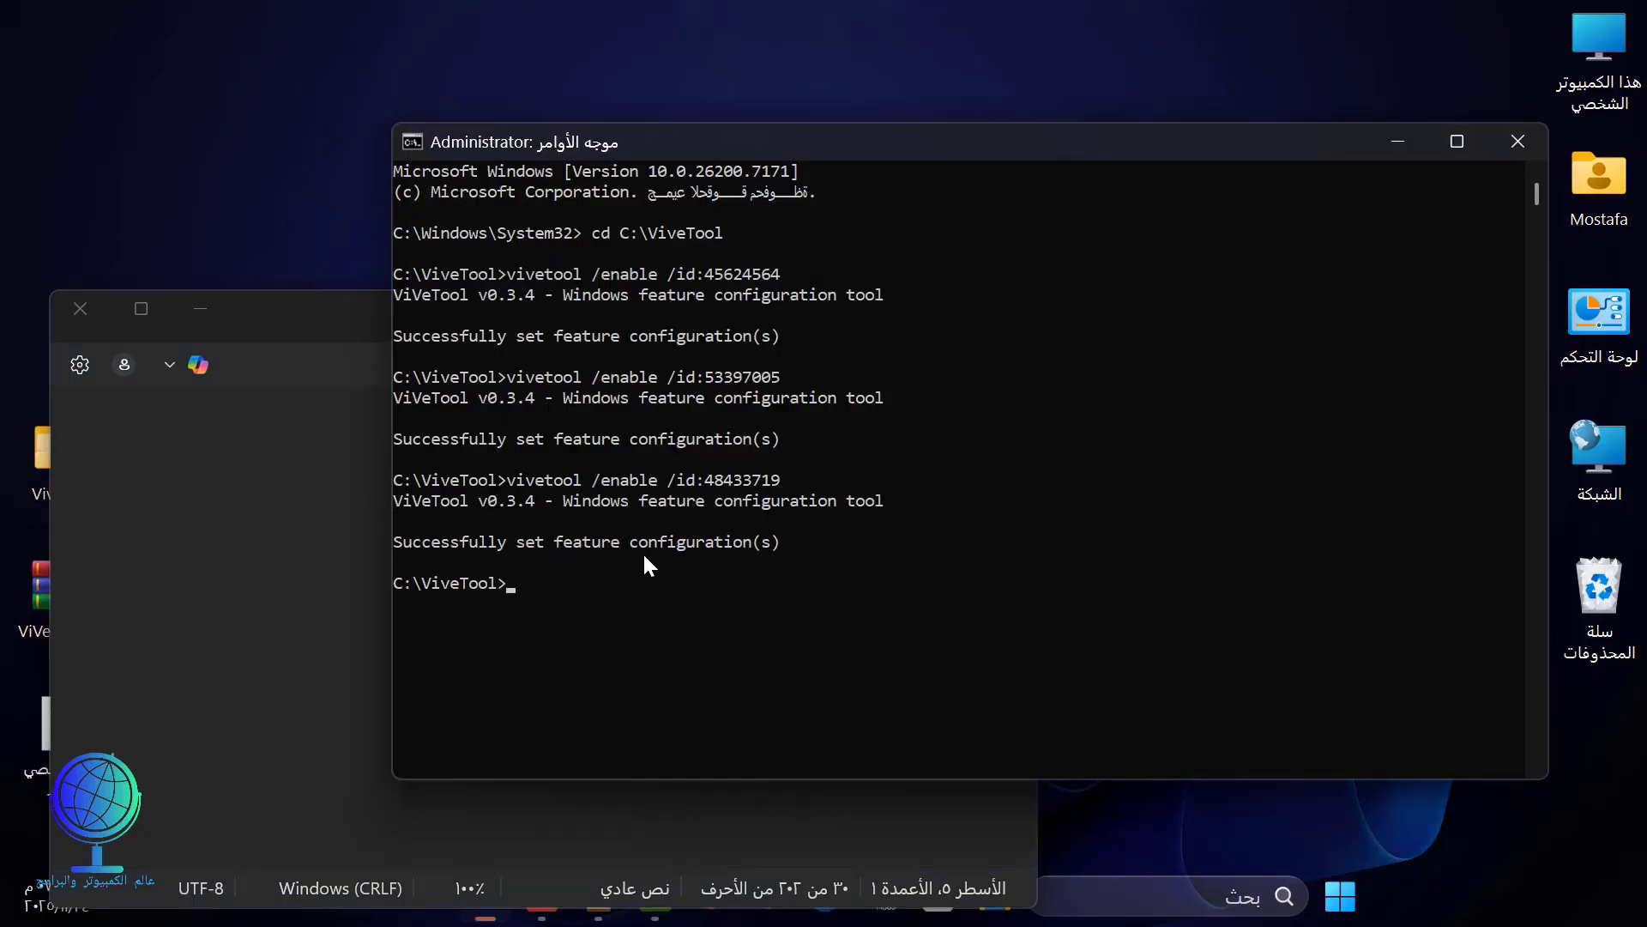
- Close the text document and the Command Prompt, and open the computer's power options
left_click(306, 526)
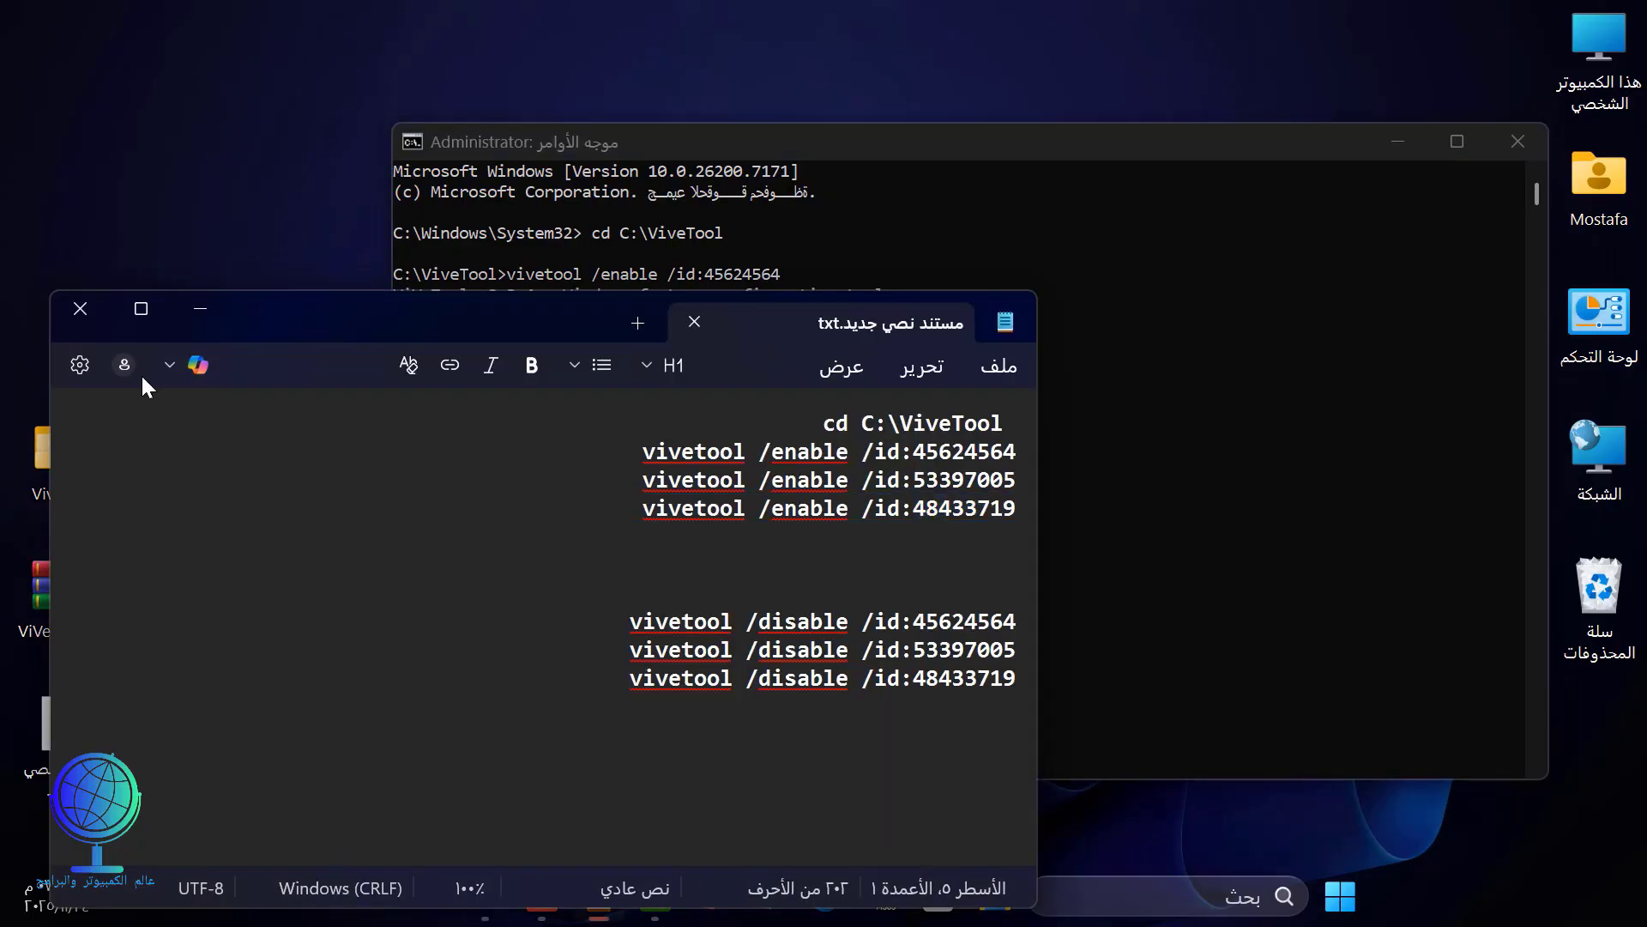
left_click(80, 309)
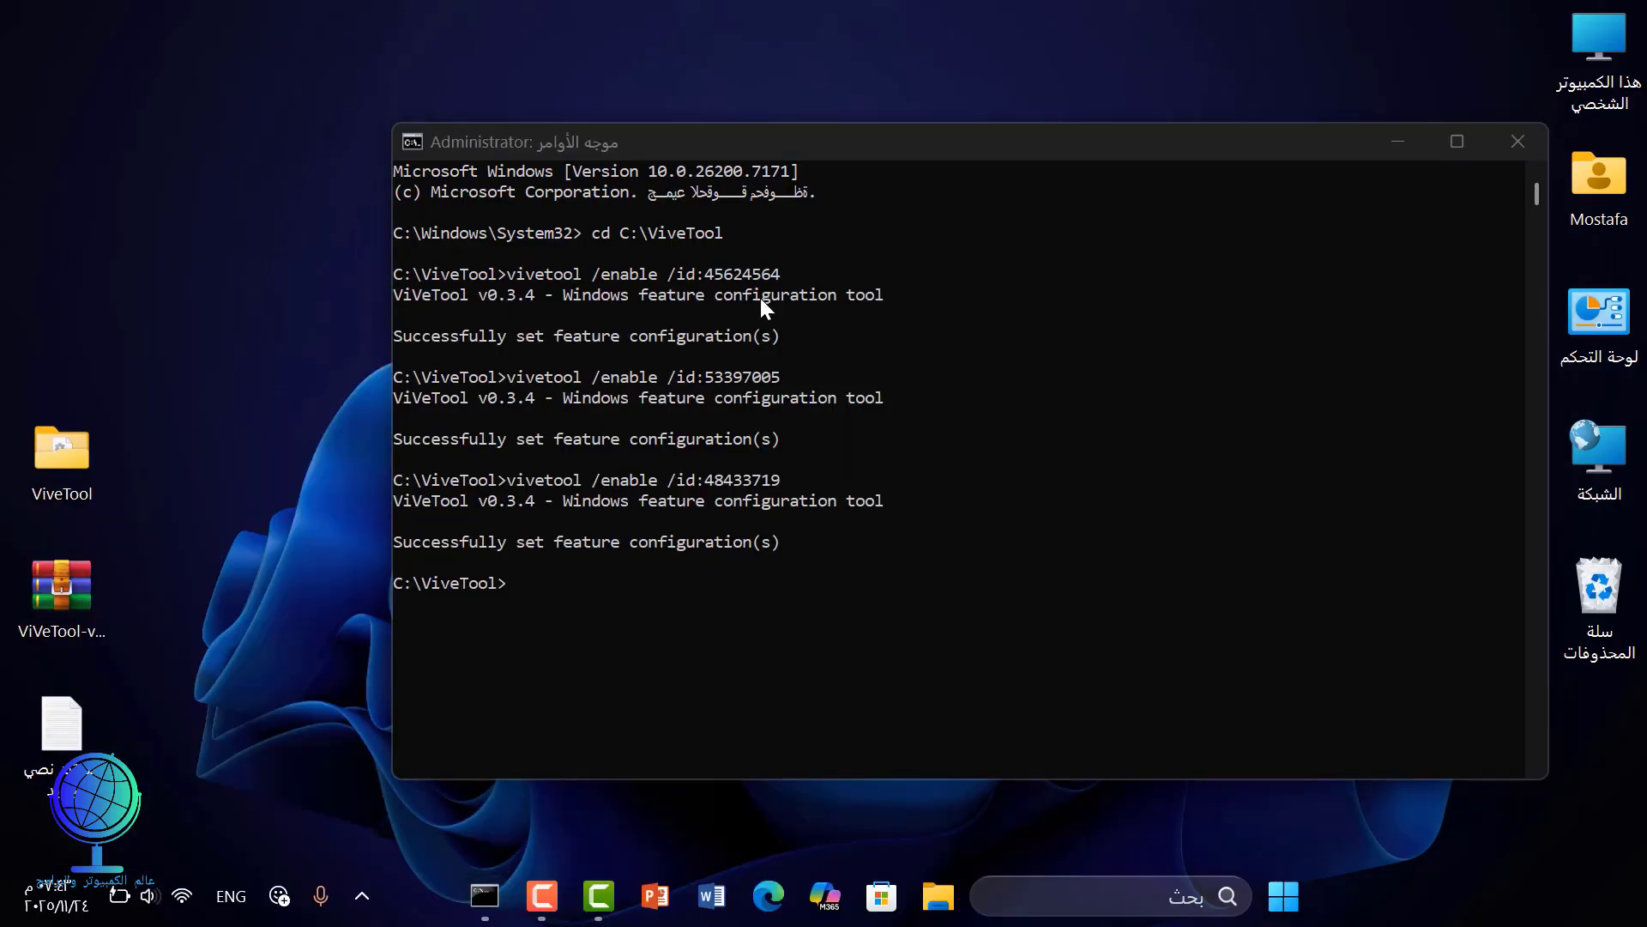
left_click(1516, 144)
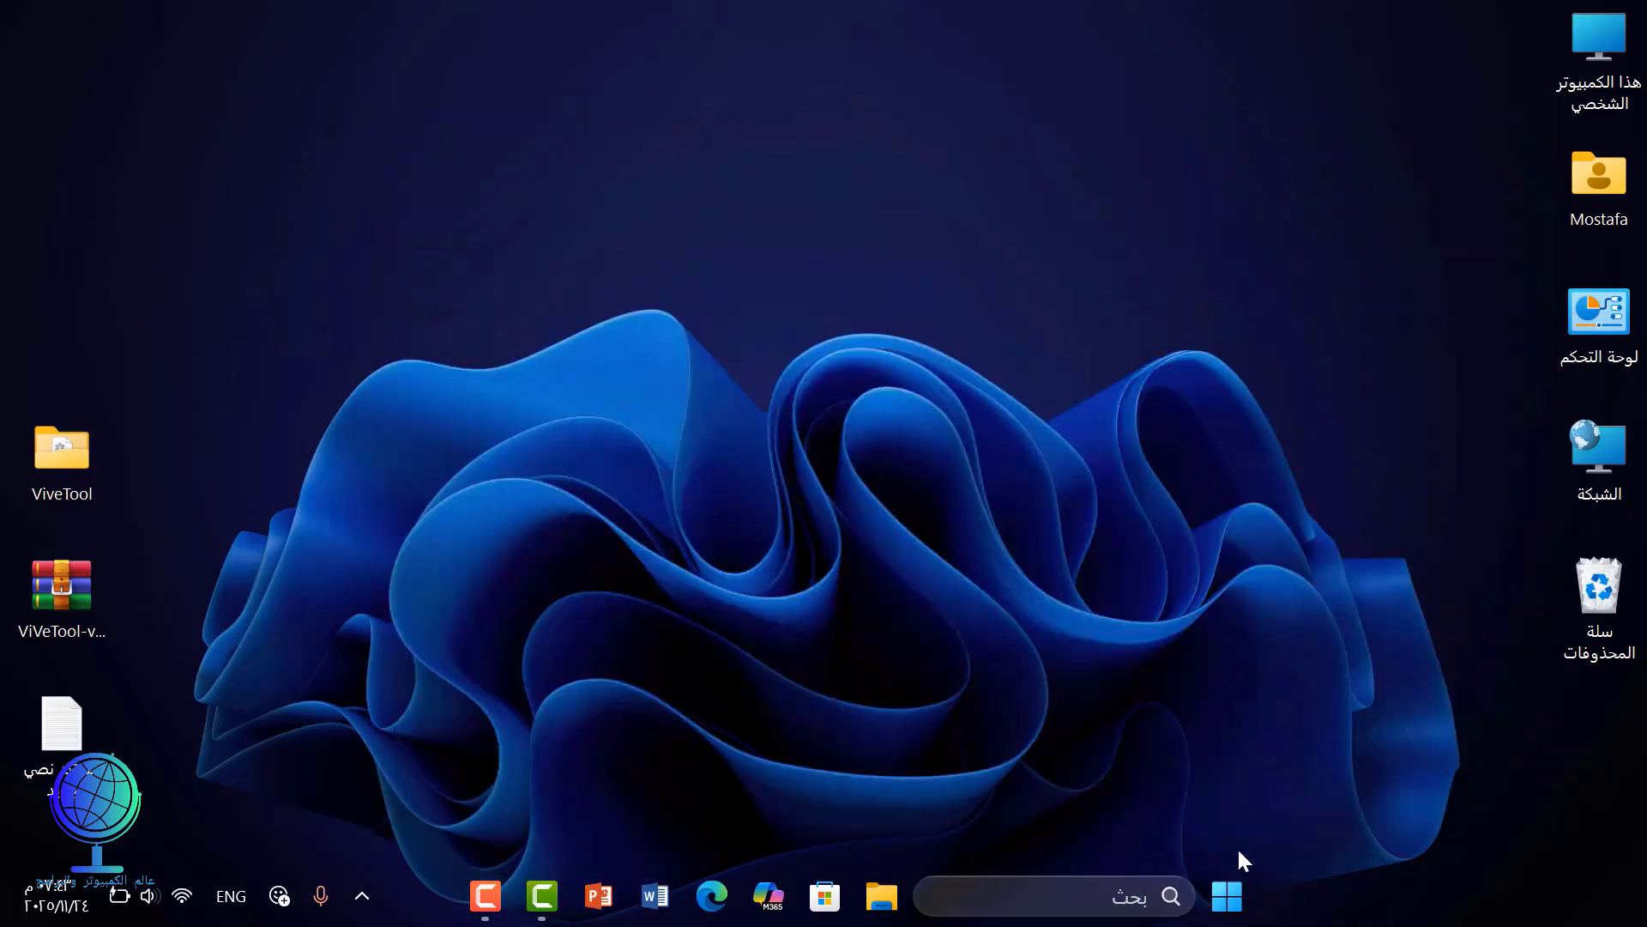
left_click(1231, 899)
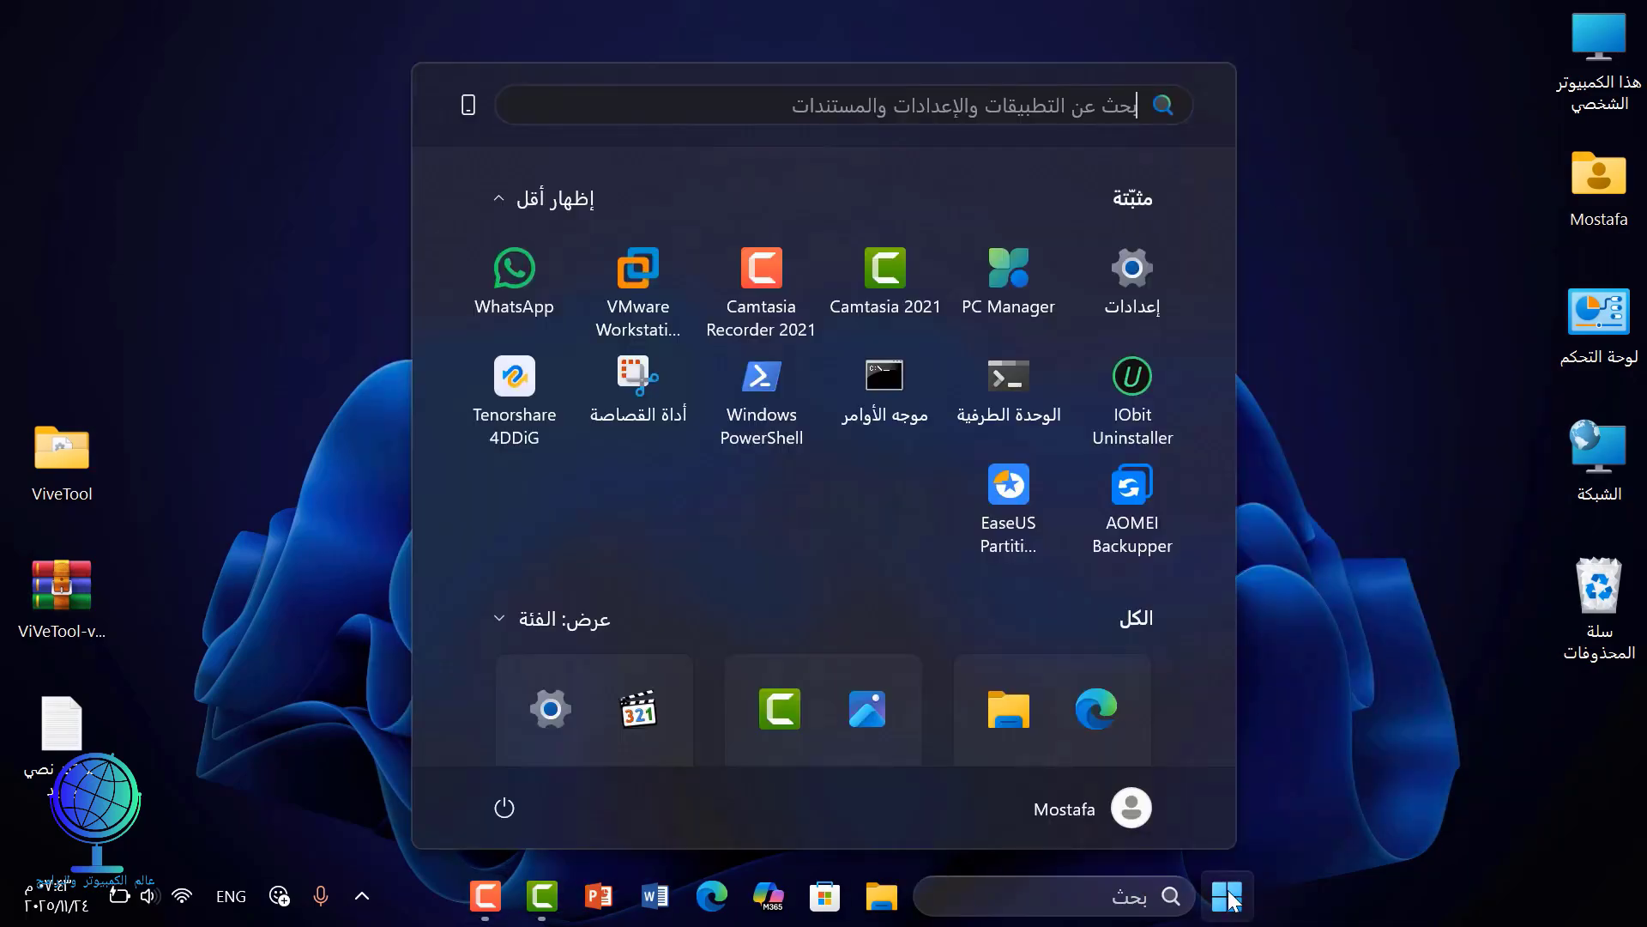
left_click(492, 806)
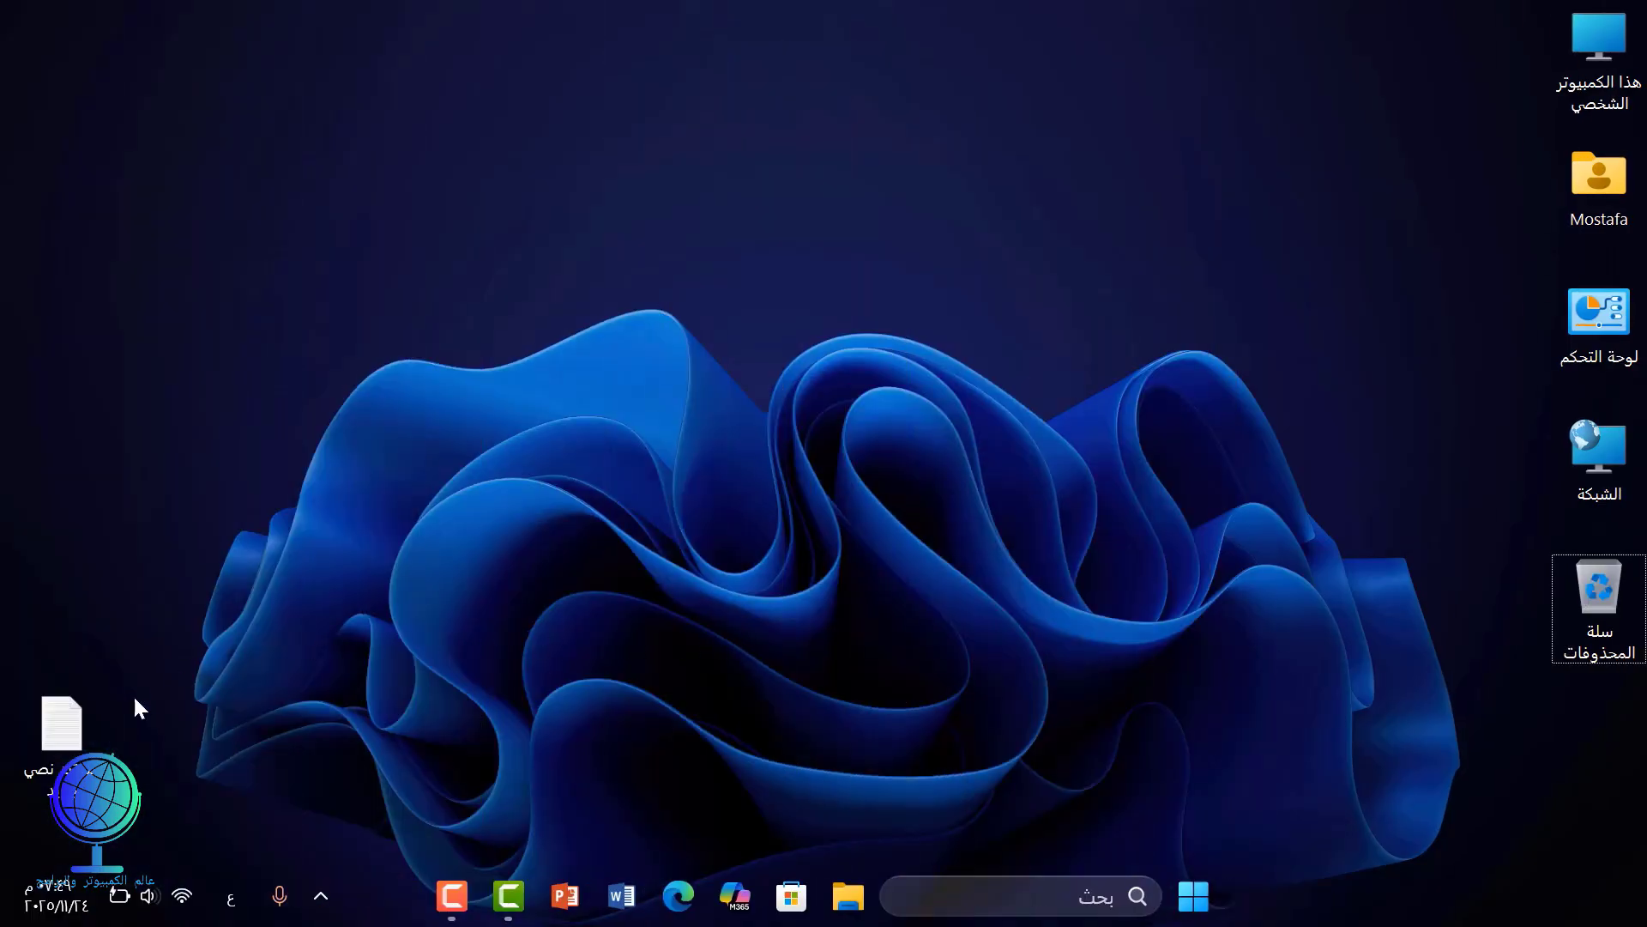
- Test the Windows share window with the desktop text document, and close the share window
left_click_drag(58, 734, 1088, 110)
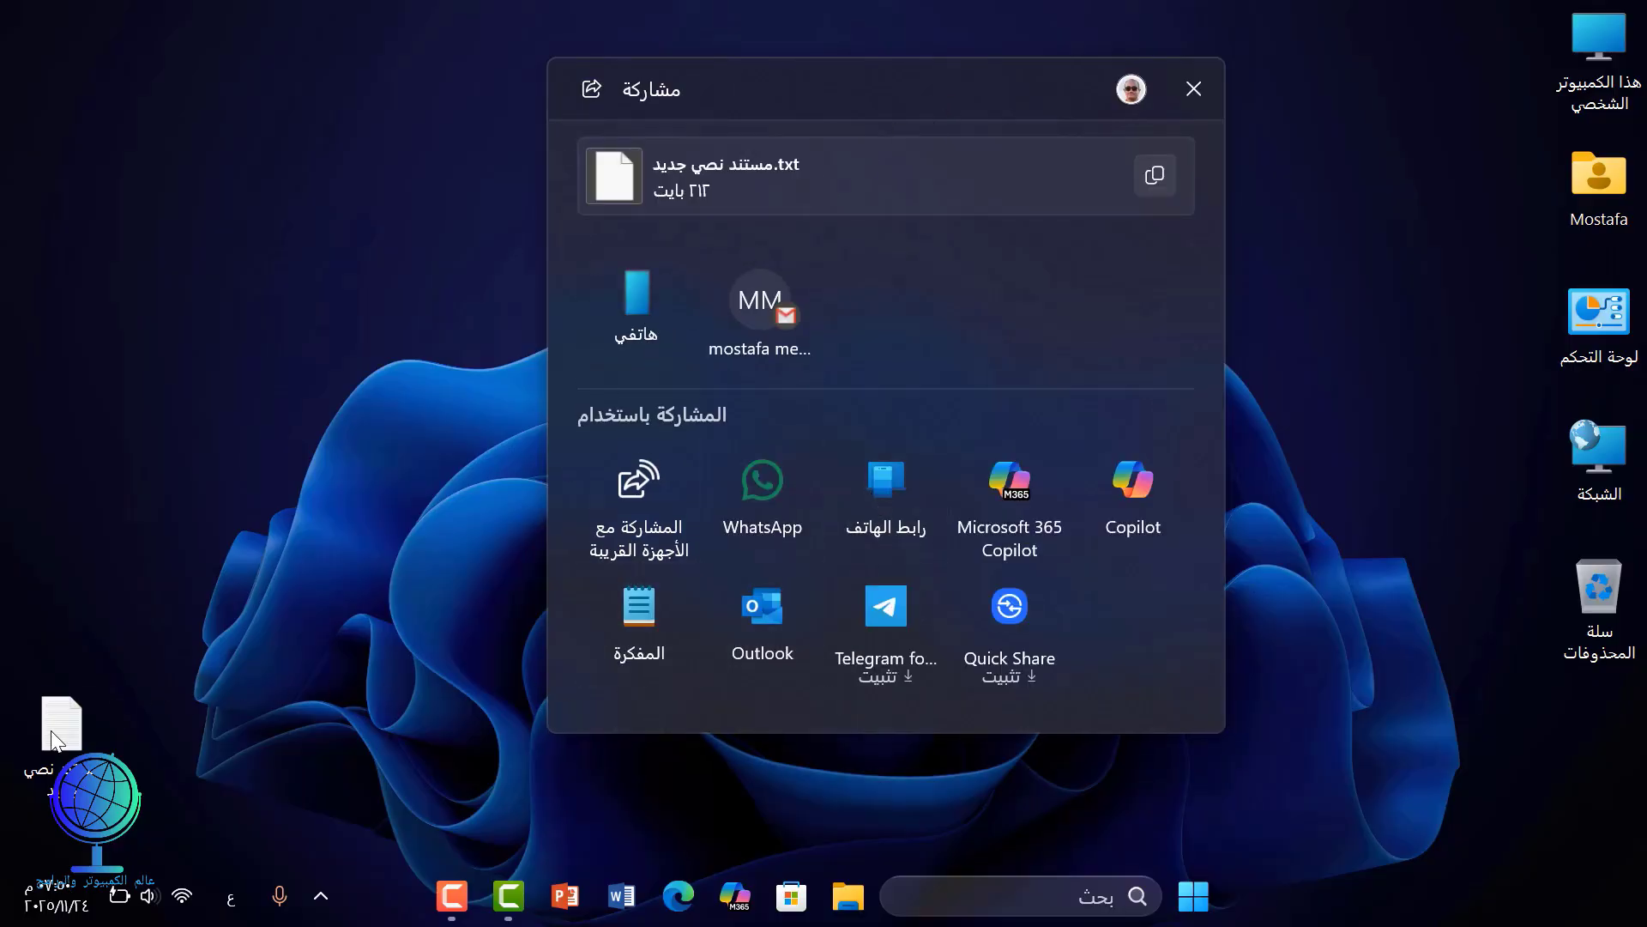
left_click_drag(57, 731, 281, 424)
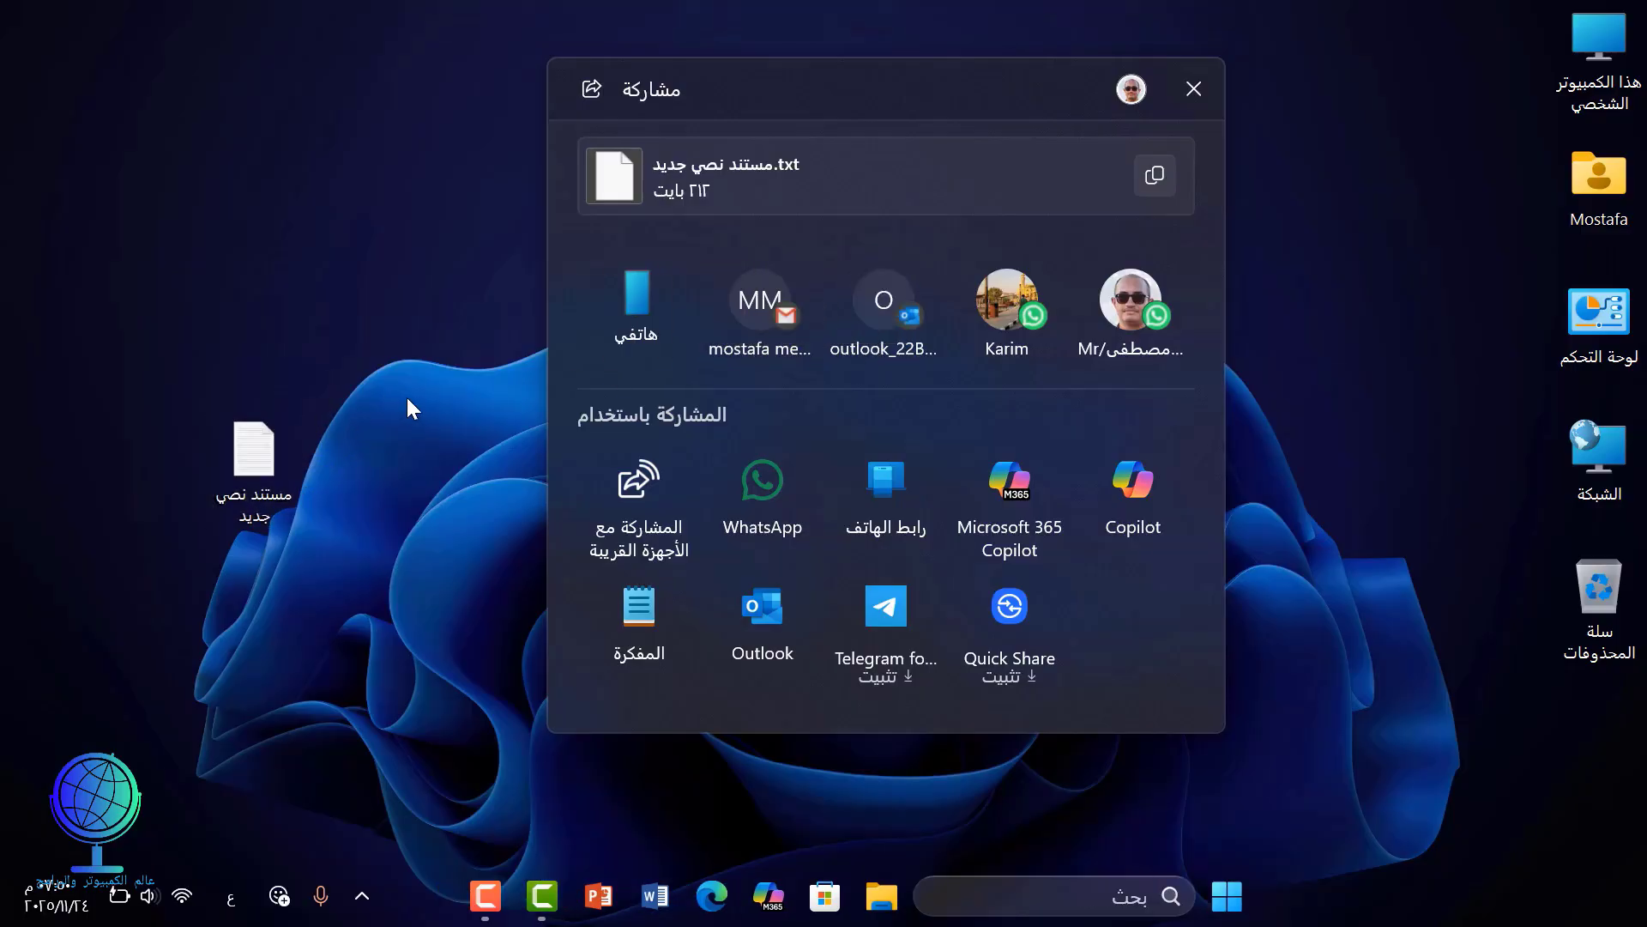
left_click(1198, 100)
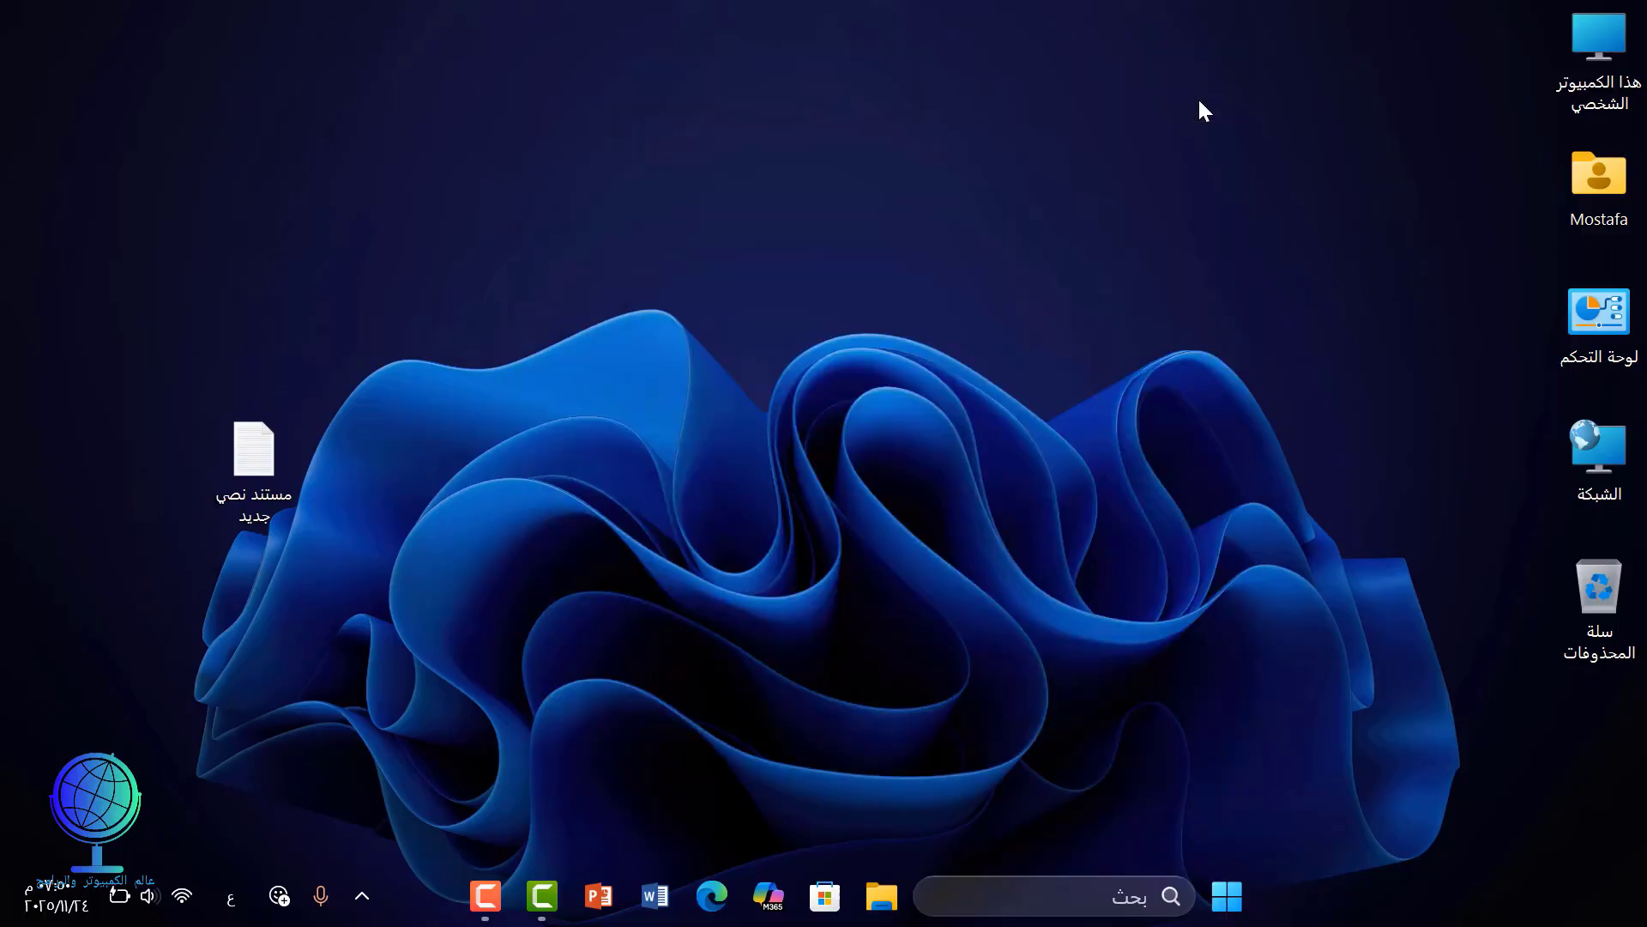
left_click_drag(228, 477, 1053, 99)
left_click_drag(1042, 29, 513, 141)
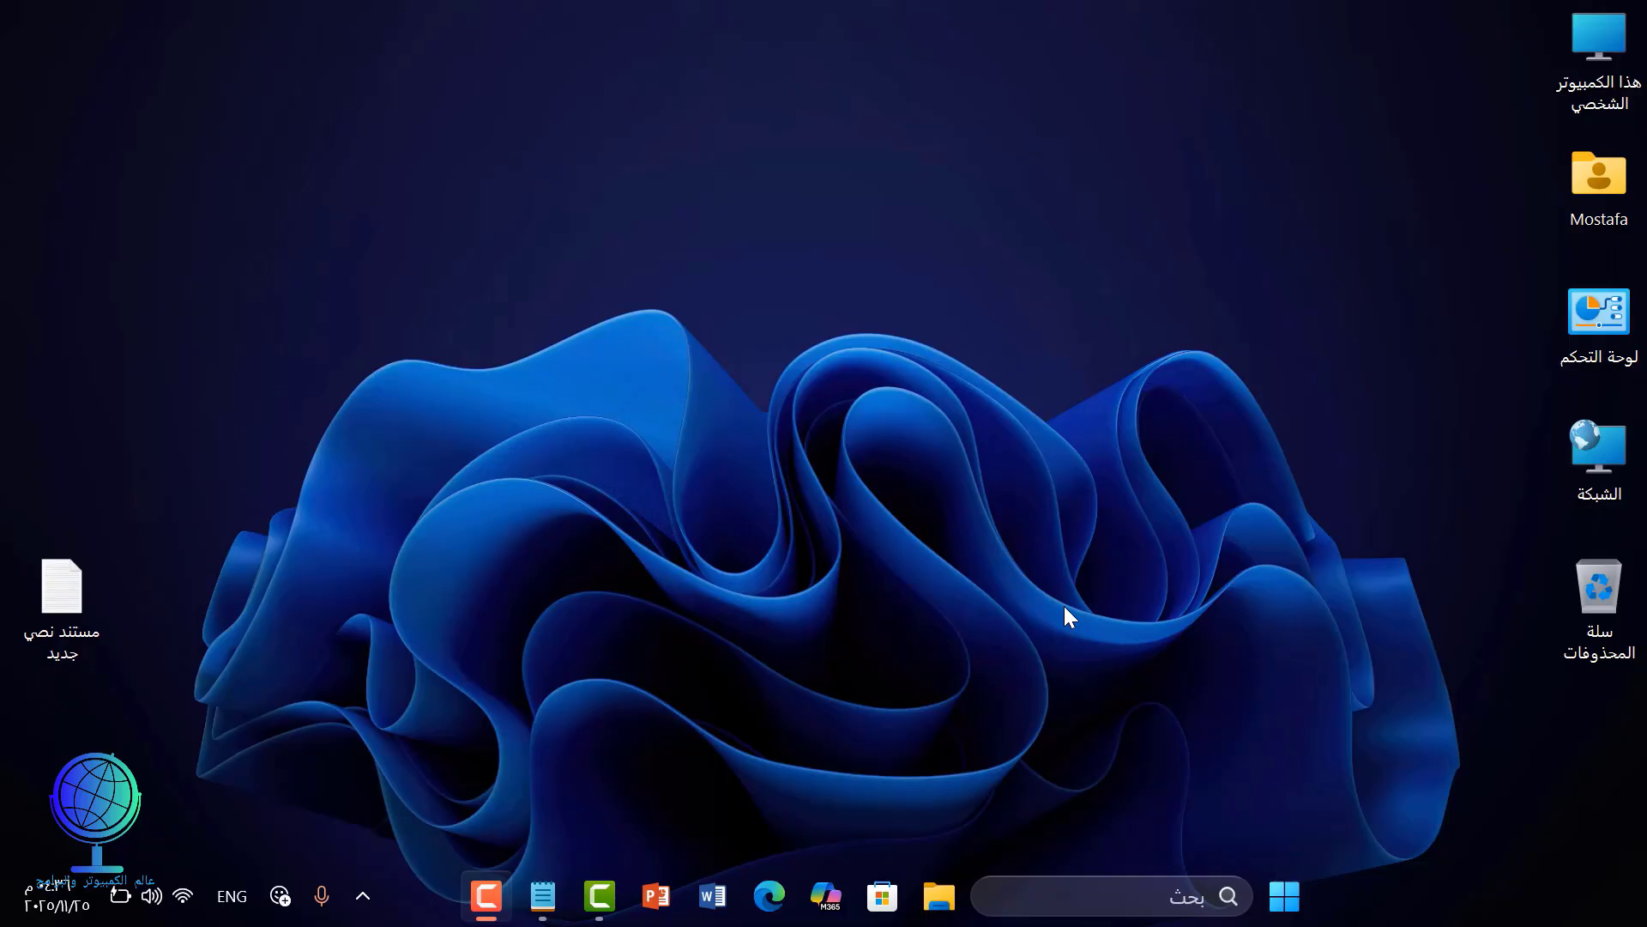
- Search Windows for cmd, run Command Prompt as administrator, and reposition its window to leave the desktop text document uncovered
left_click(1047, 899)
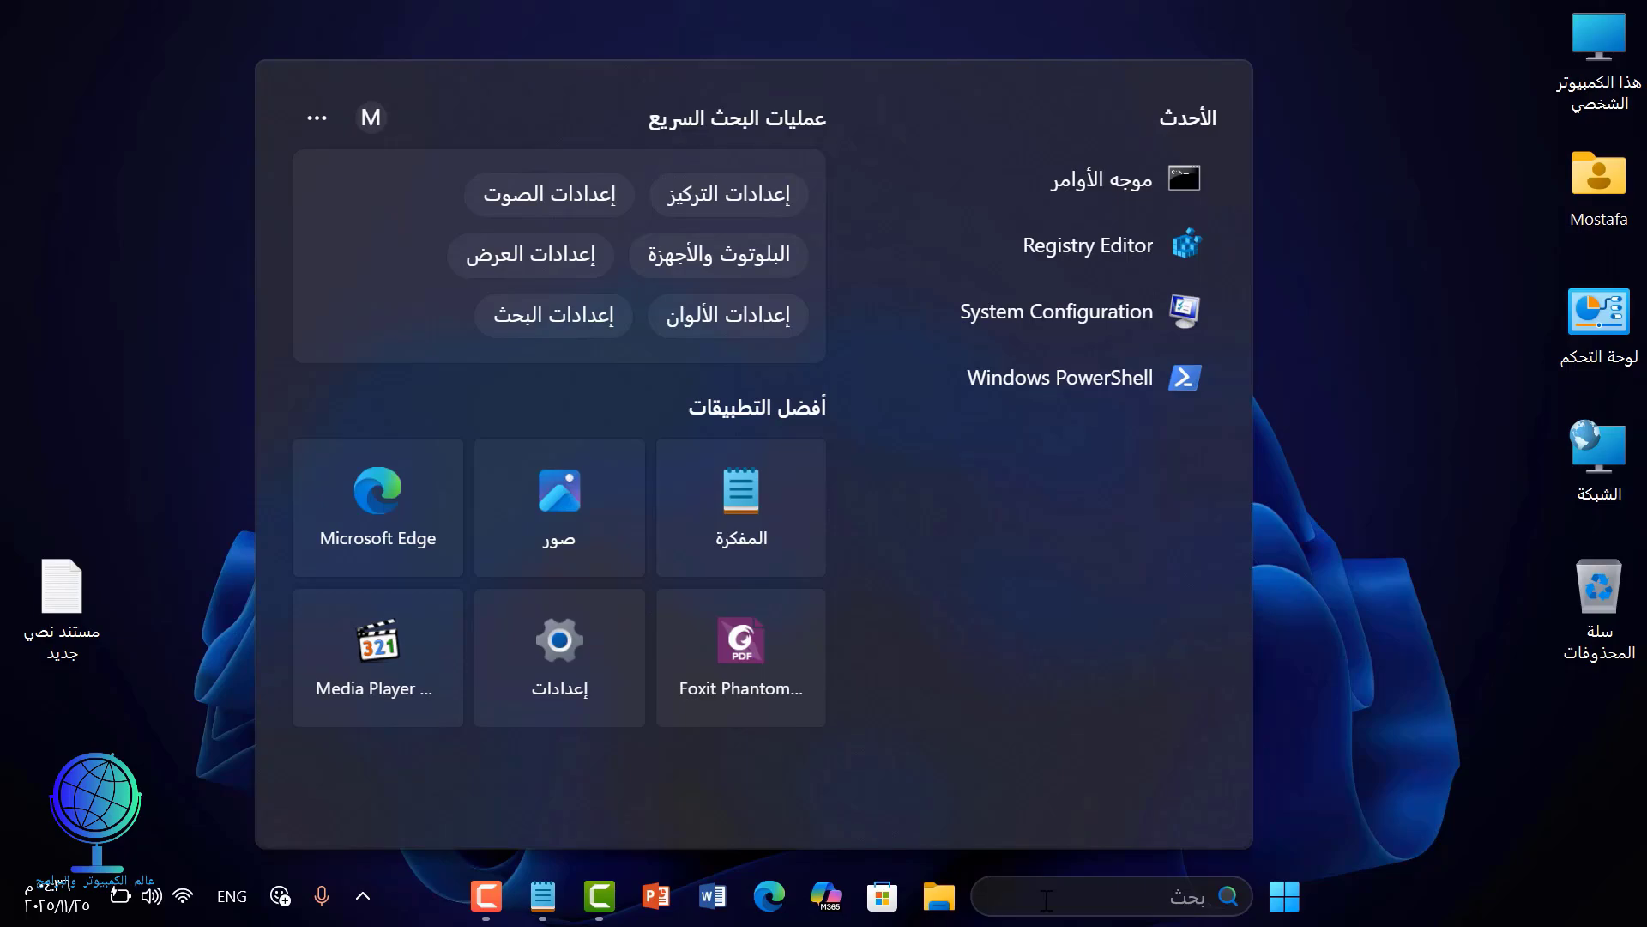
type("cmd")
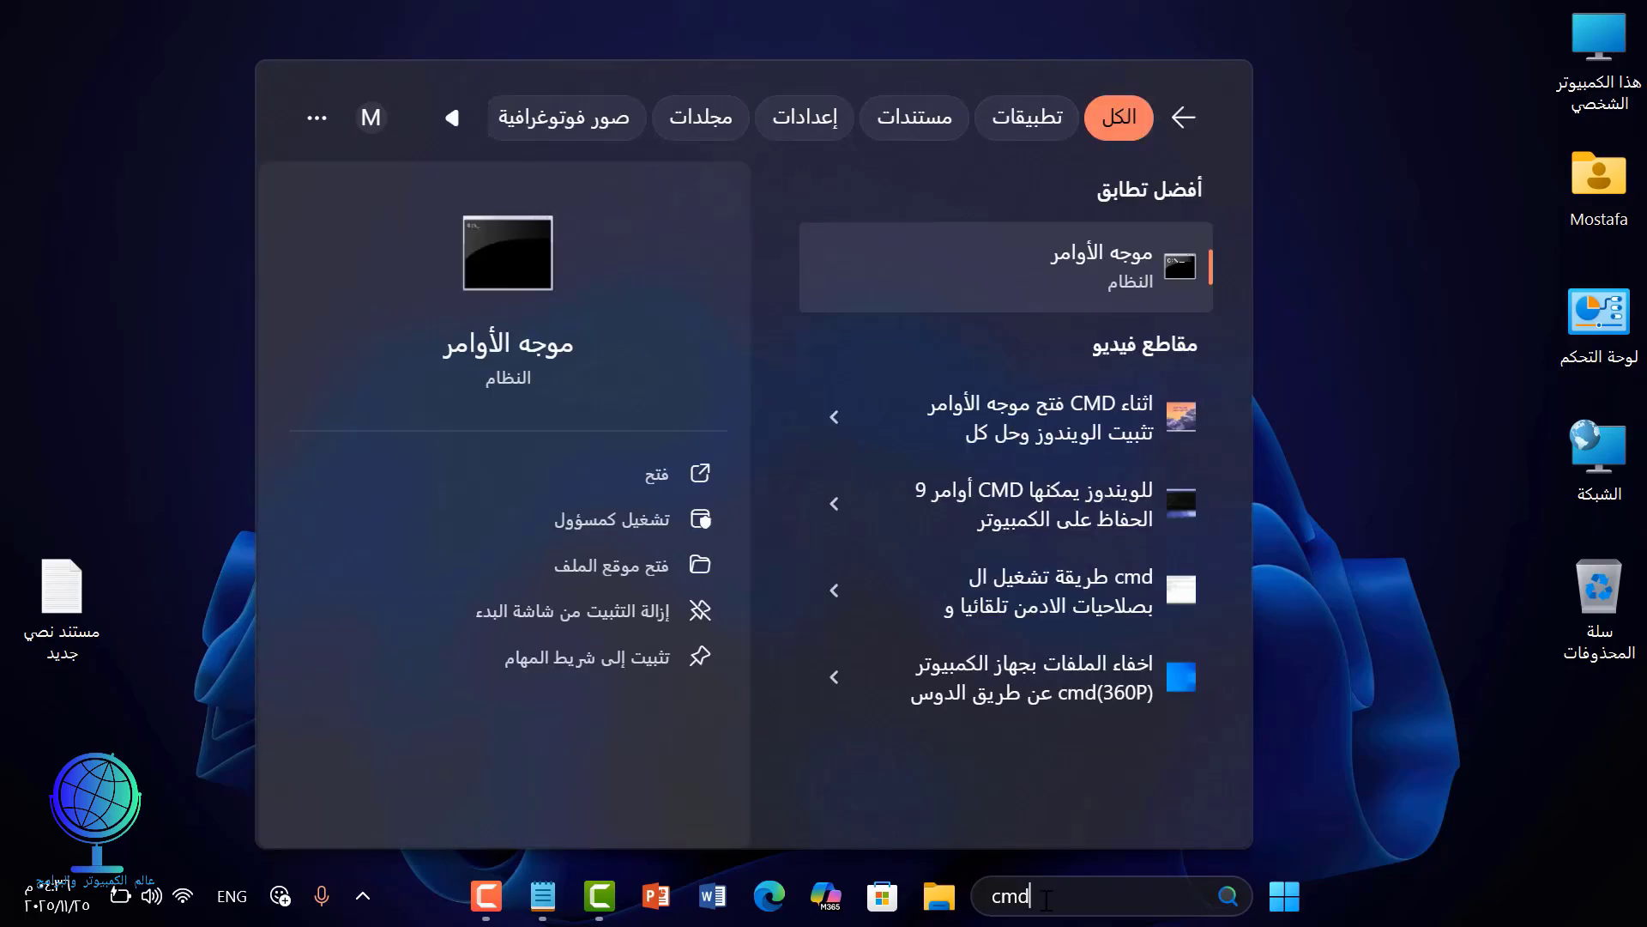
left_click(657, 520)
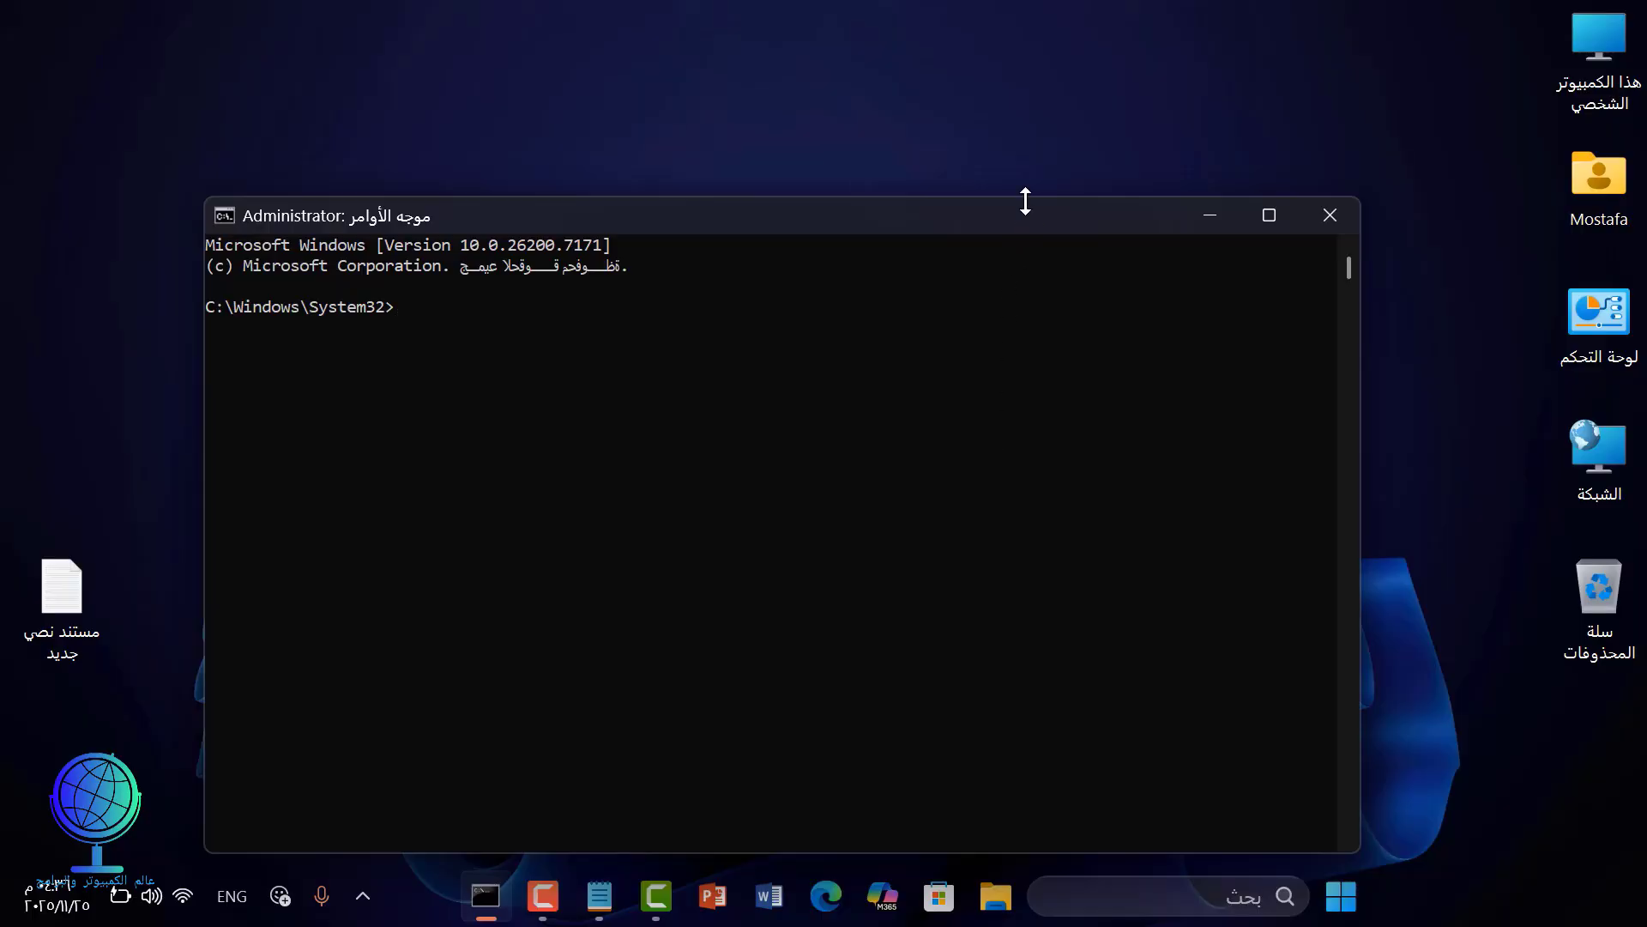
left_click_drag(1029, 215, 1169, 130)
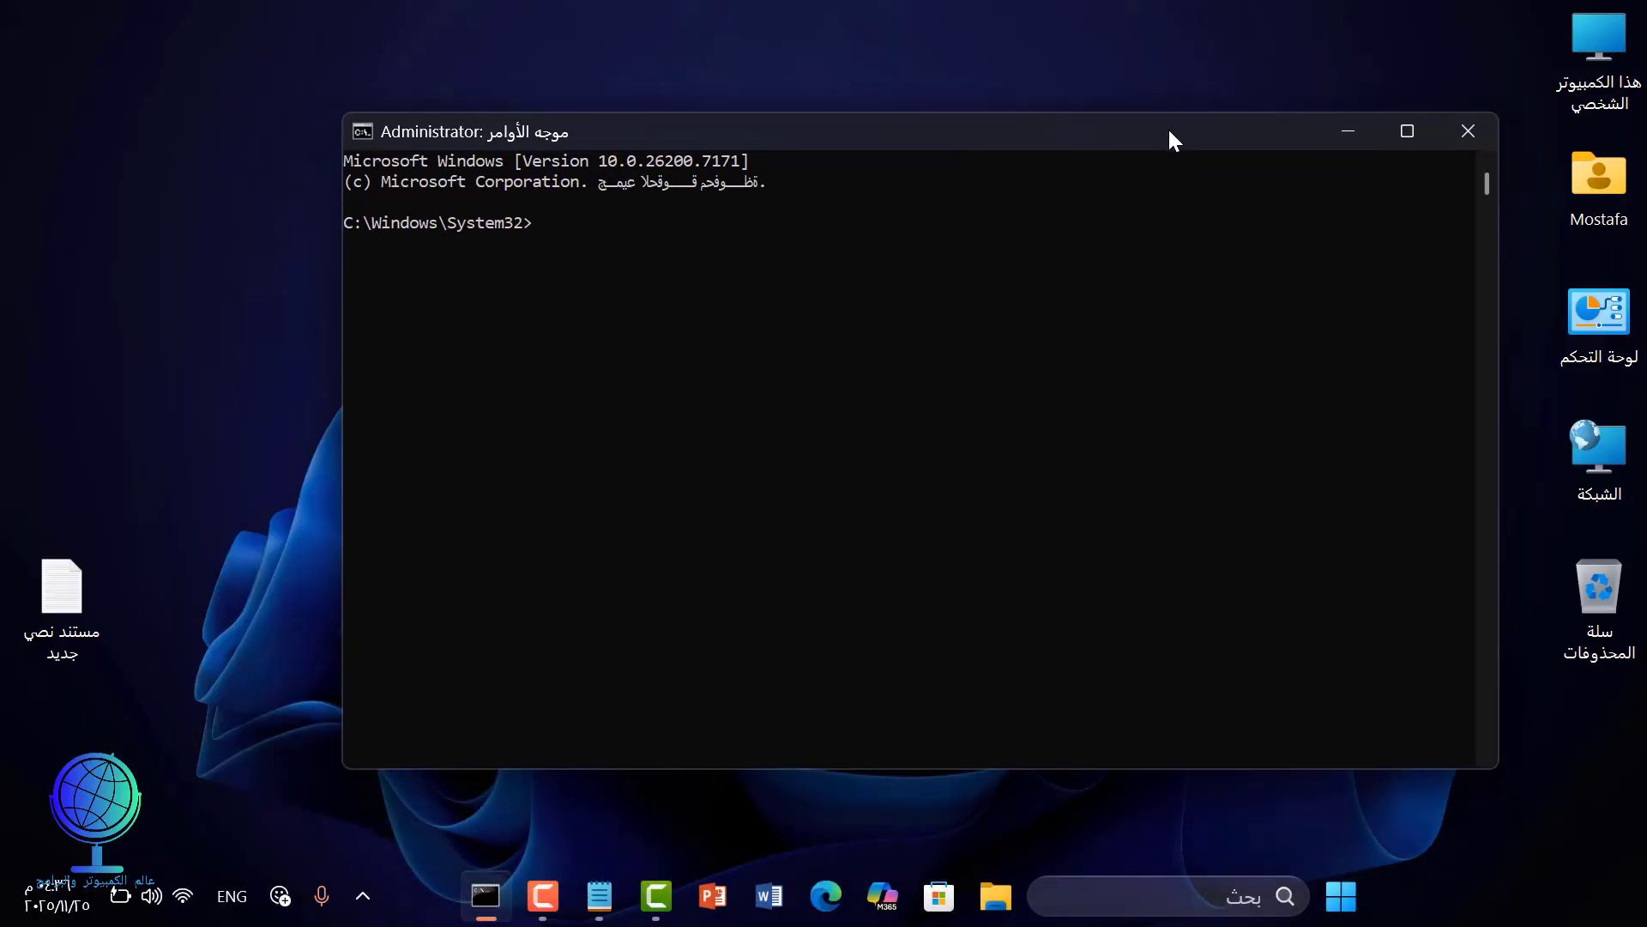
- Open the desktop text document and run its cd C:\ViveTool command in the new Command Prompt
double_click(74, 580)
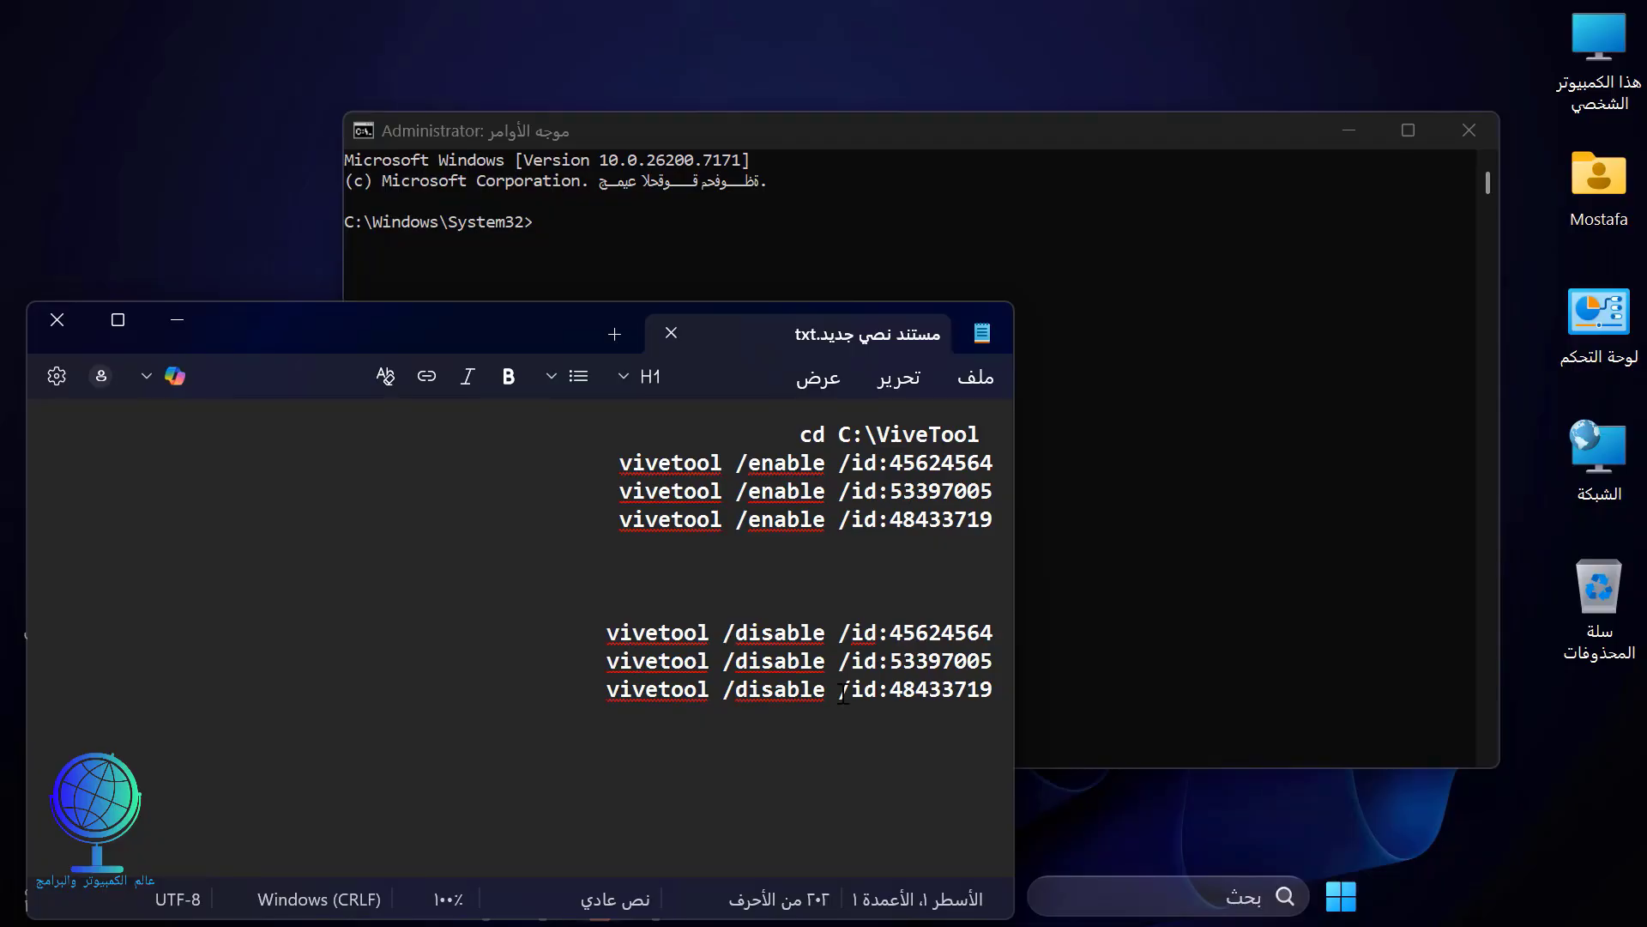
left_click(779, 429)
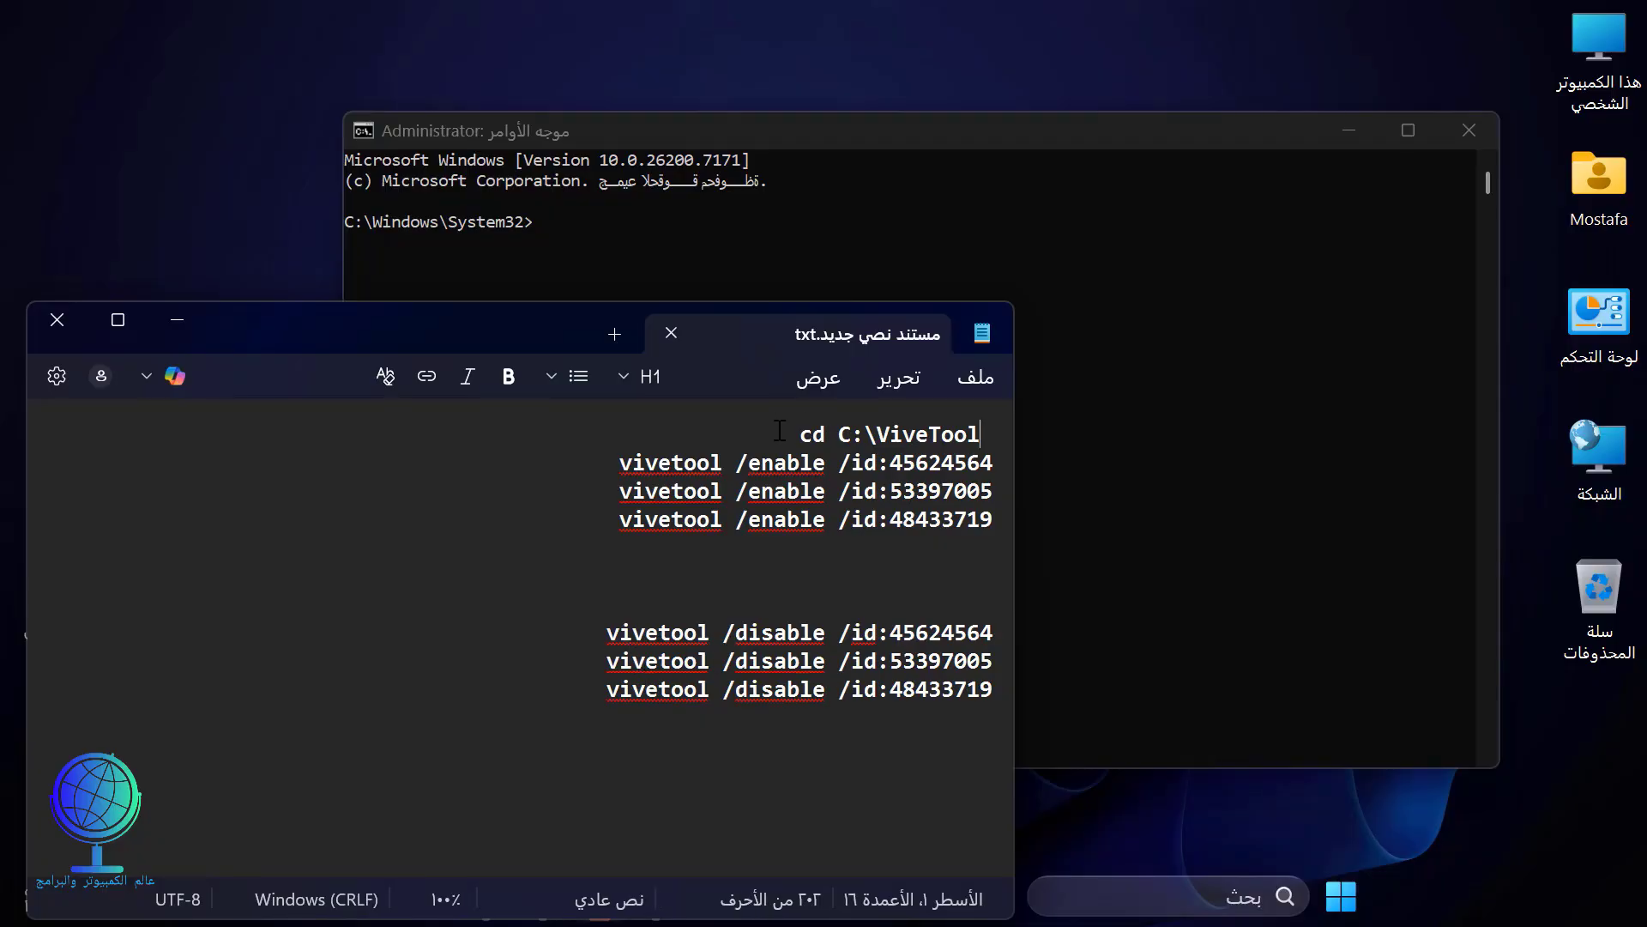
triple_click(862, 440)
key("cmd+c")
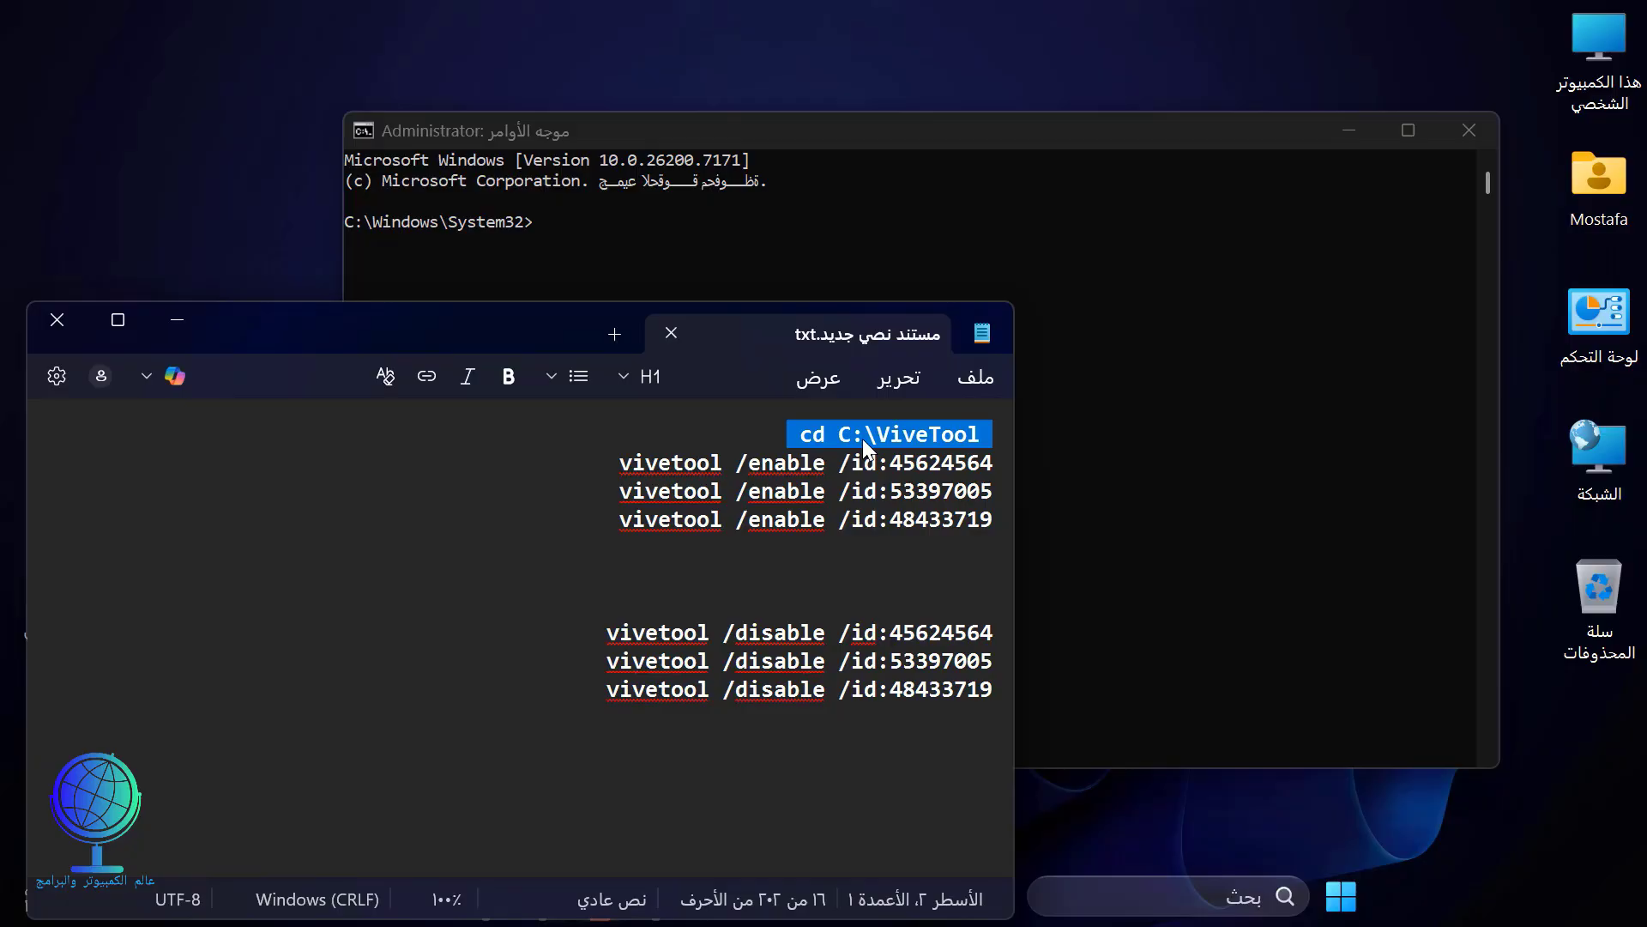
right_click(862, 440)
left_click(745, 450)
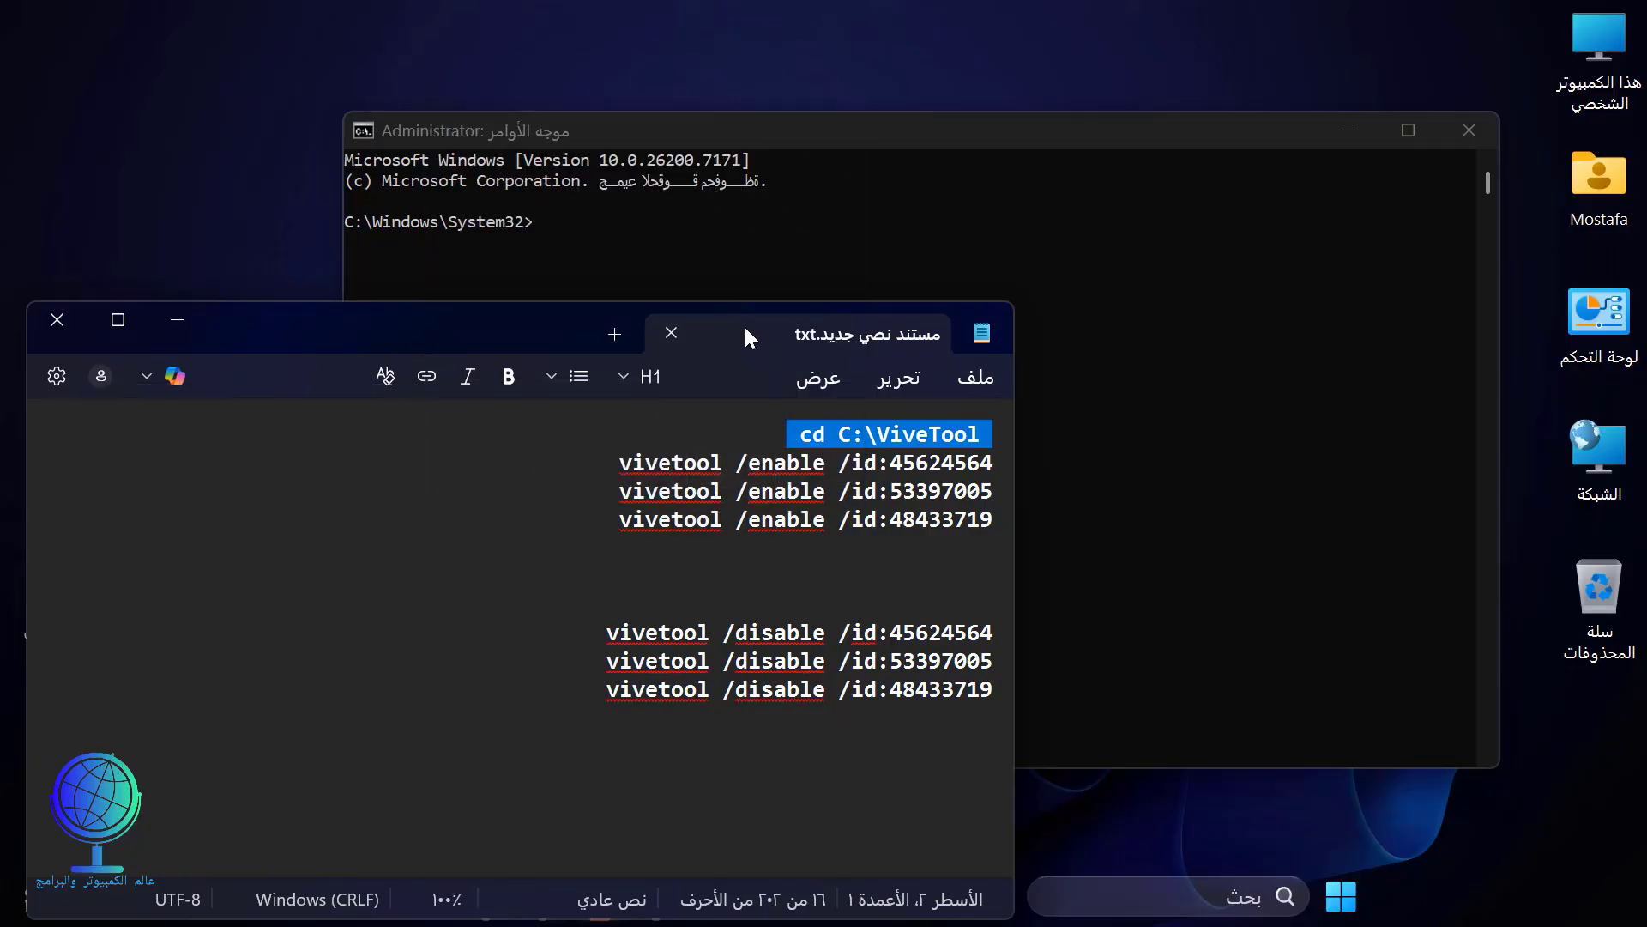
left_click(594, 228)
right_click(595, 228)
- Copy the vivetool /disable /id:45624564 command from the text document and run it in the Command Prompt
left_click(283, 330)
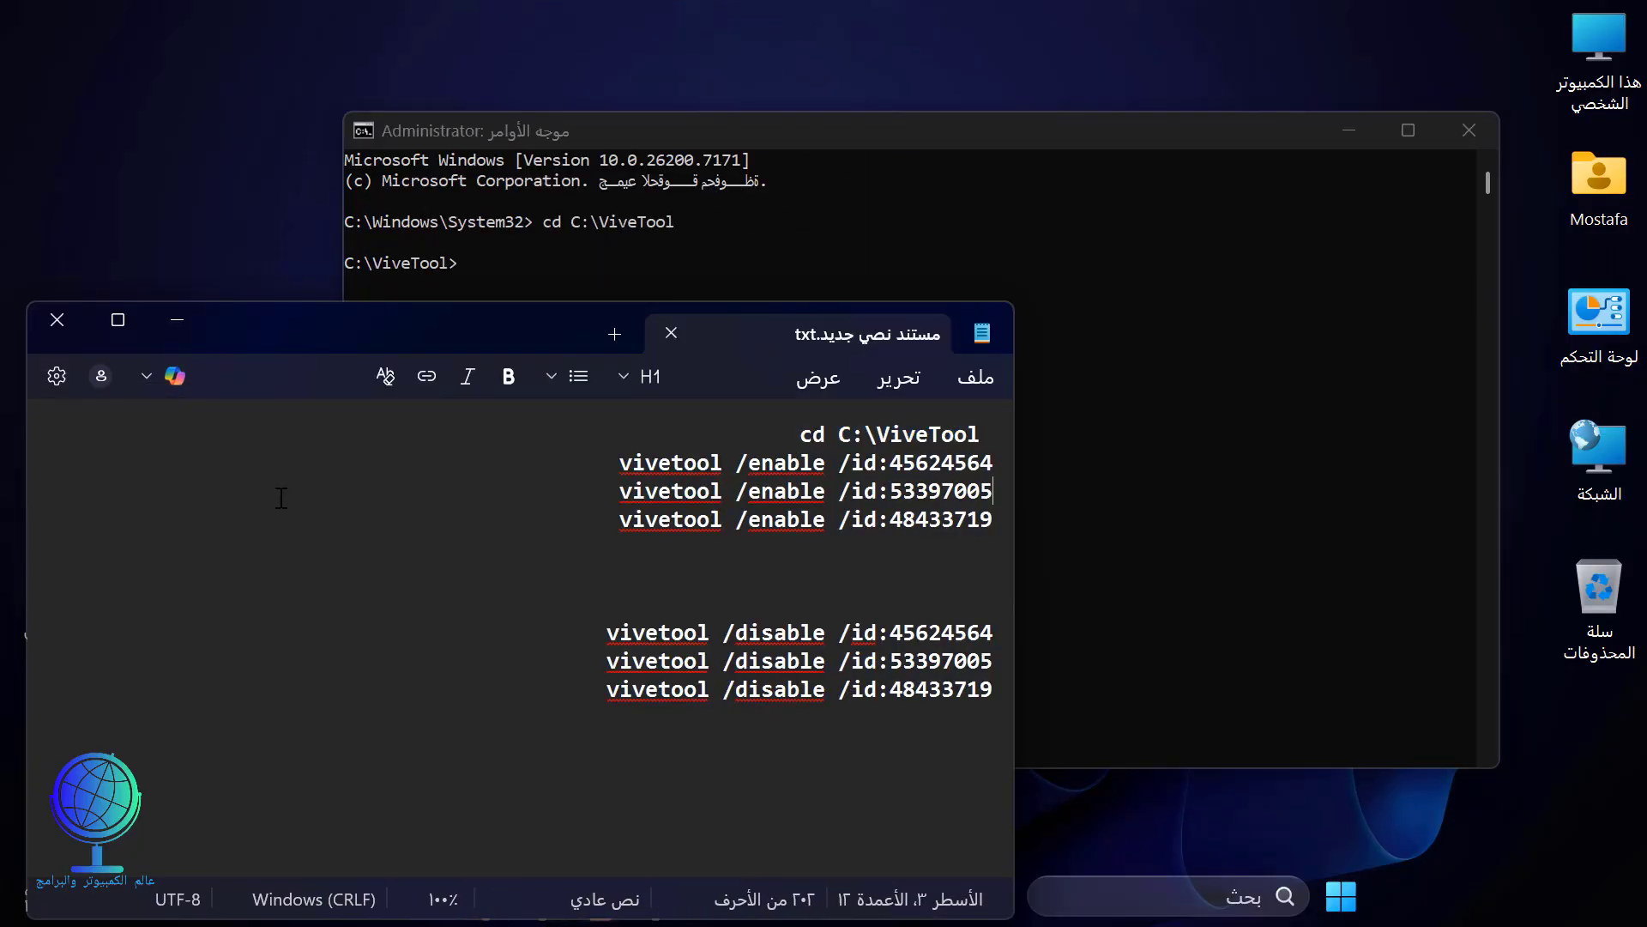
triple_click(912, 635)
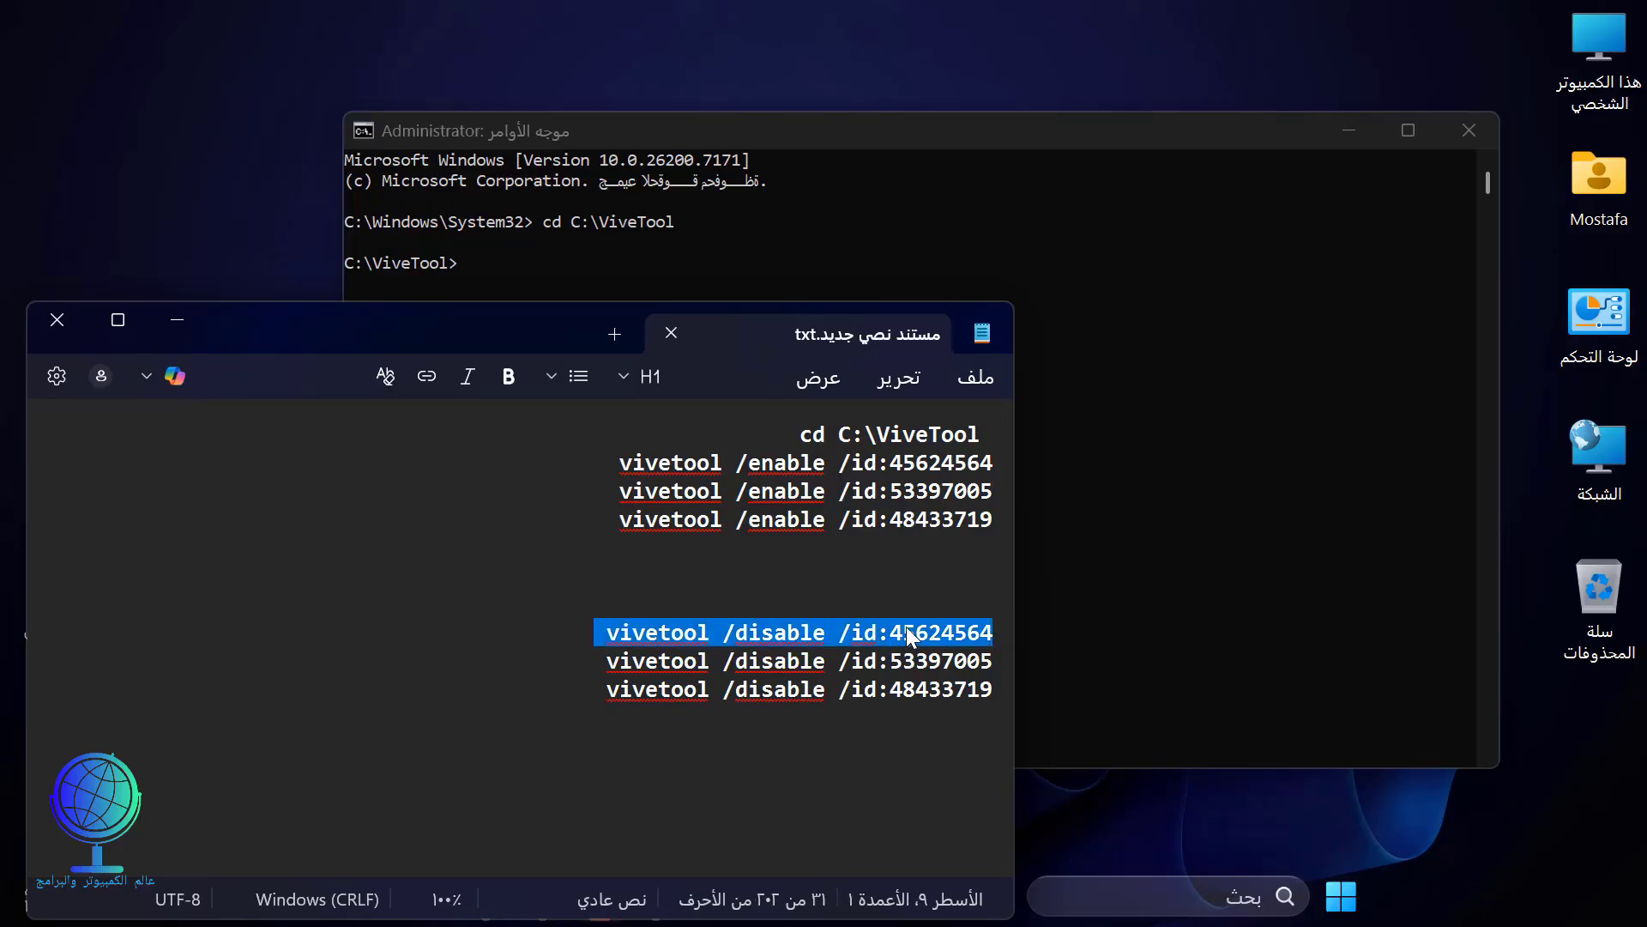
right_click(912, 634)
left_click(764, 585)
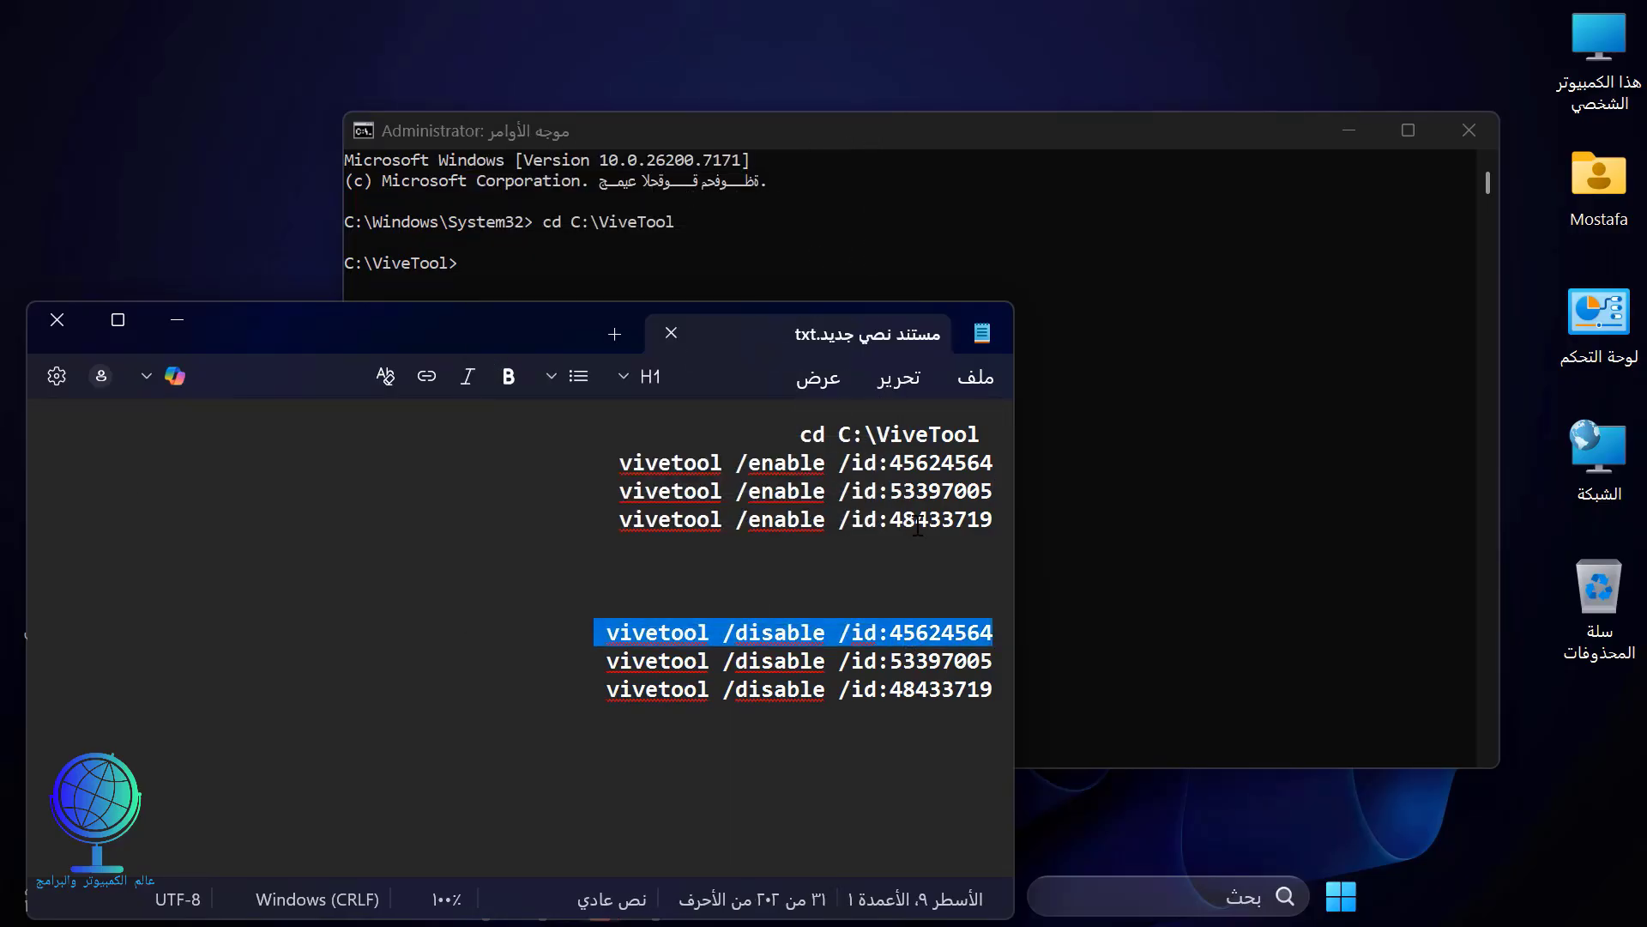
left_click(1111, 413)
right_click(515, 343)
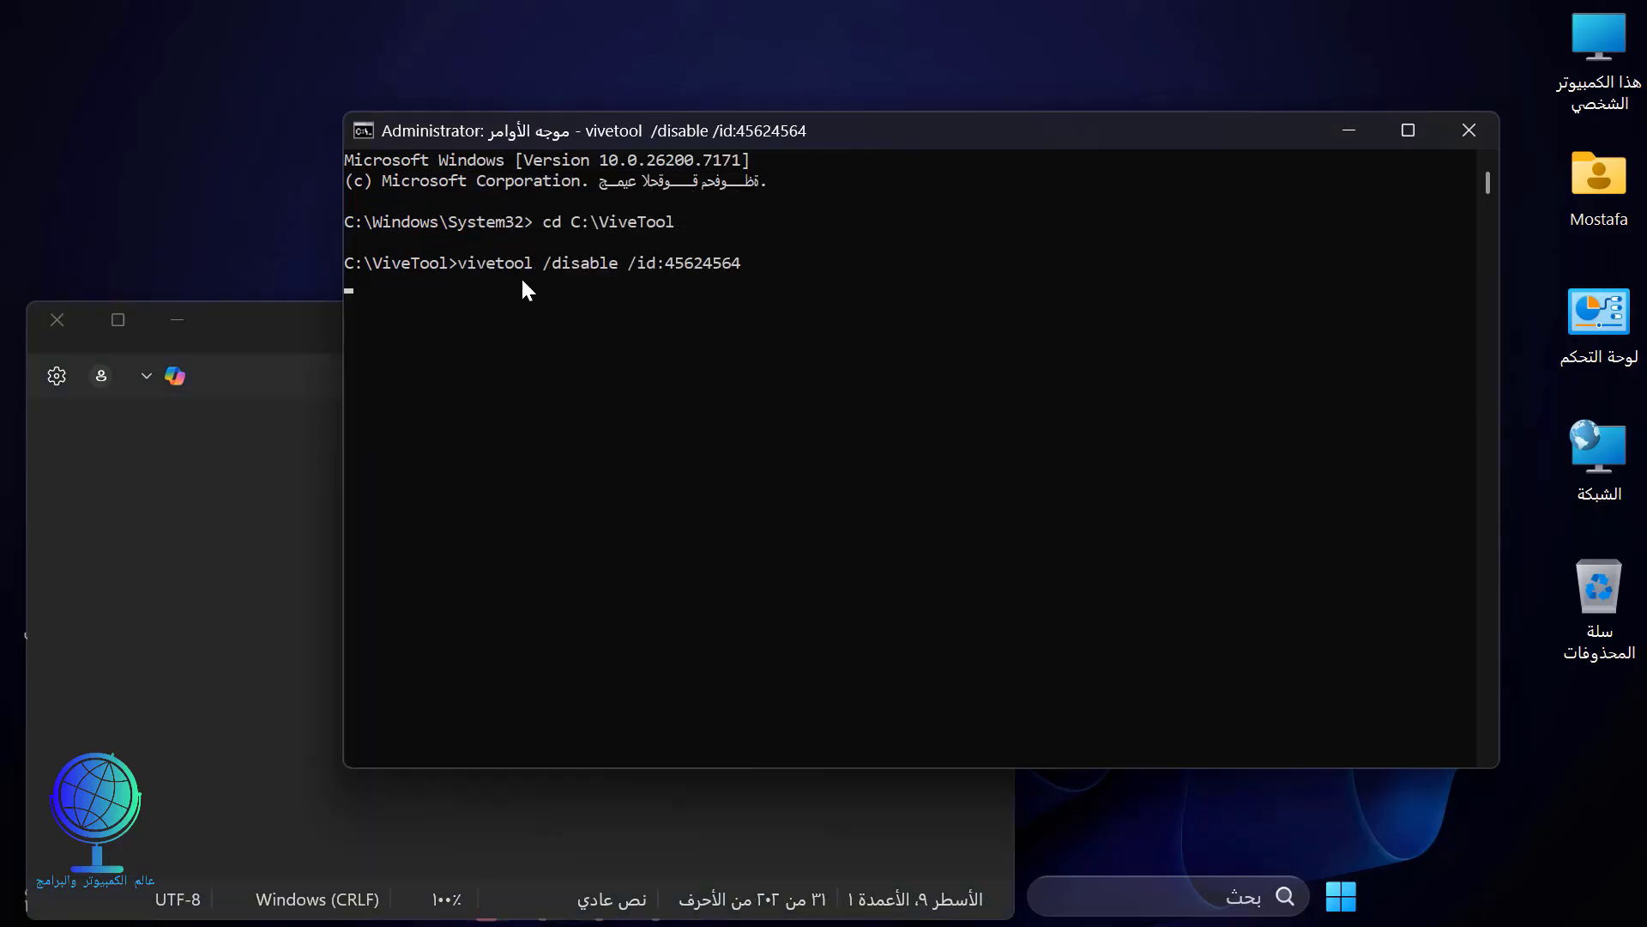
- Copy the vivetool /disable /id:53397005 command from the text document and run it in the Command Prompt
left_click(246, 492)
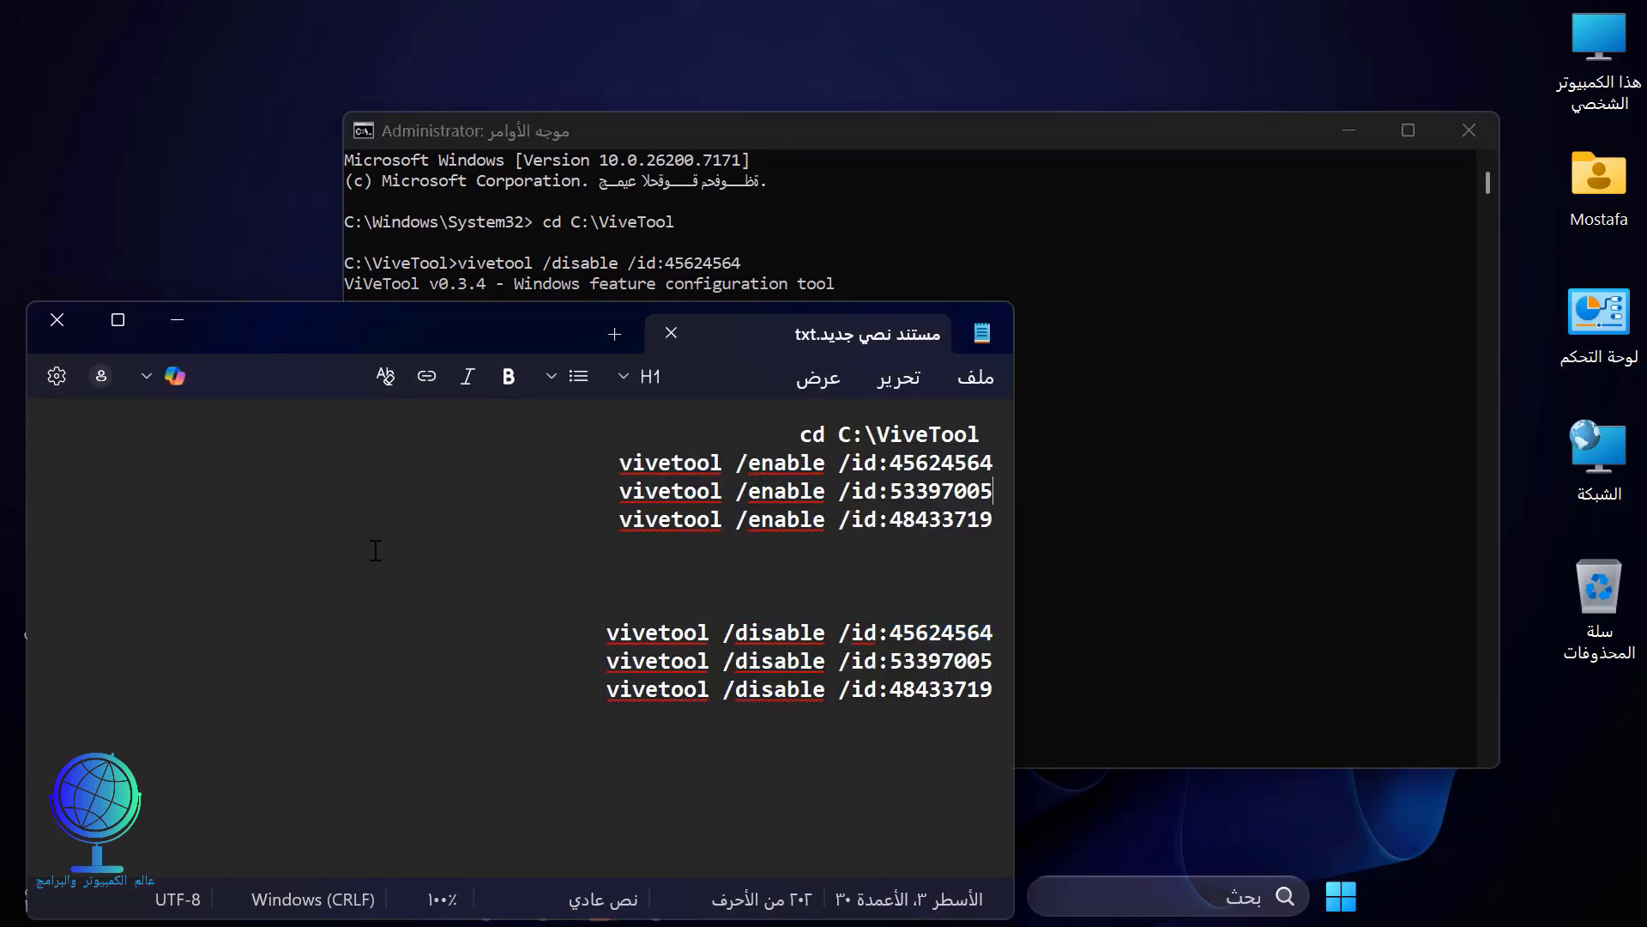
triple_click(806, 667)
right_click(807, 676)
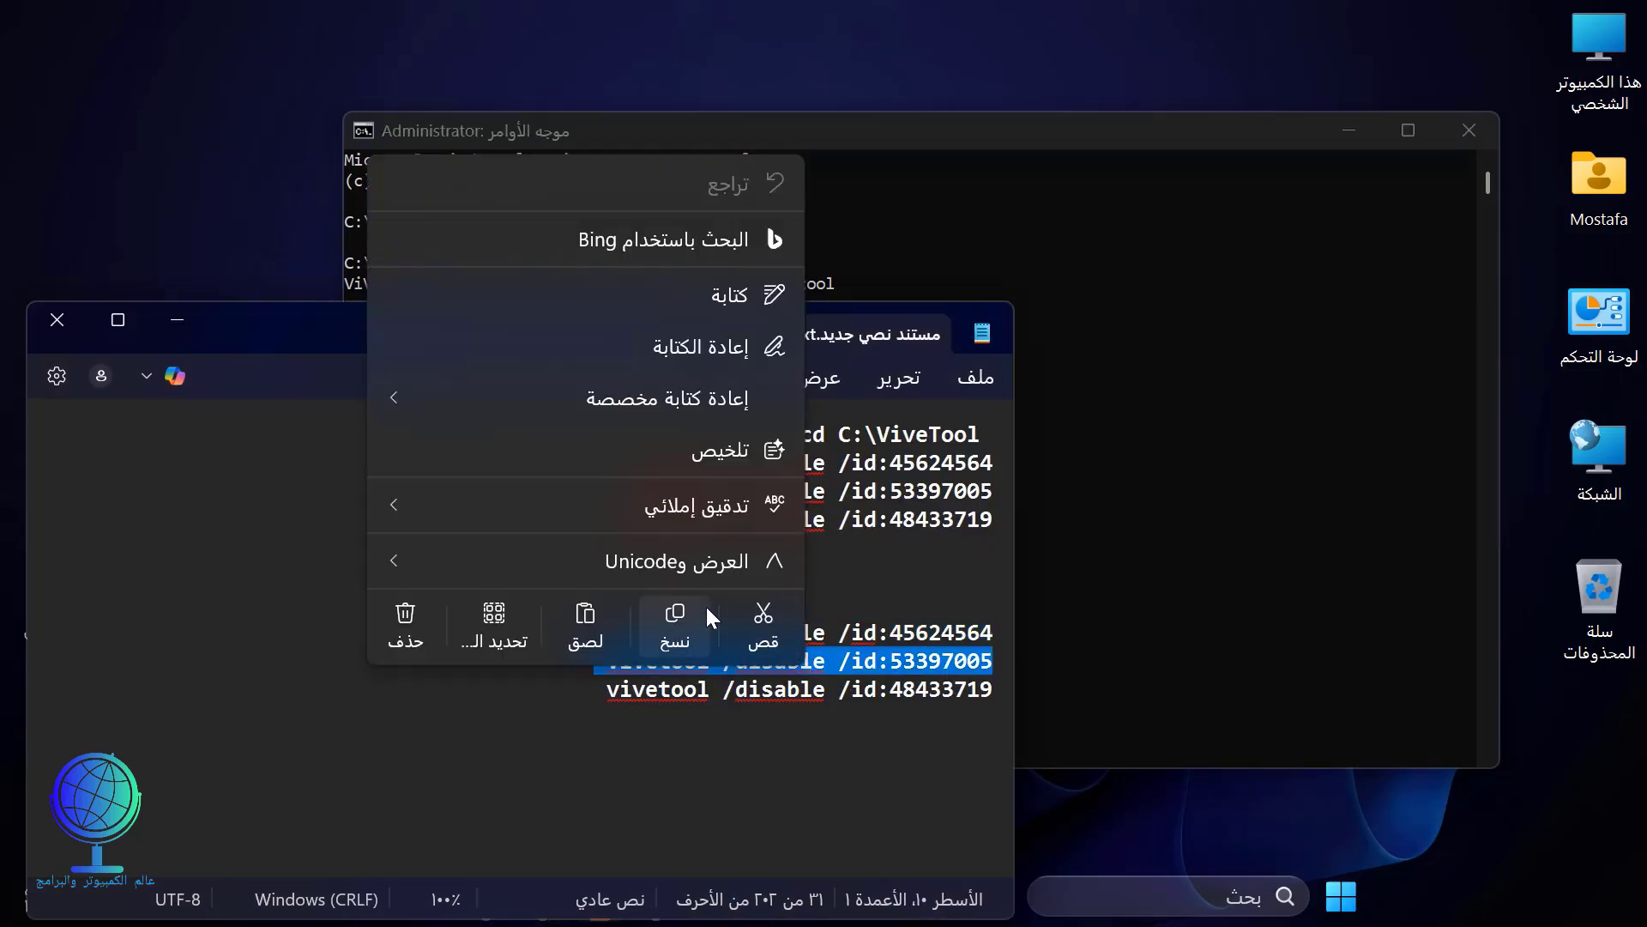
left_click(705, 717)
left_click(1083, 496)
right_click(534, 376)
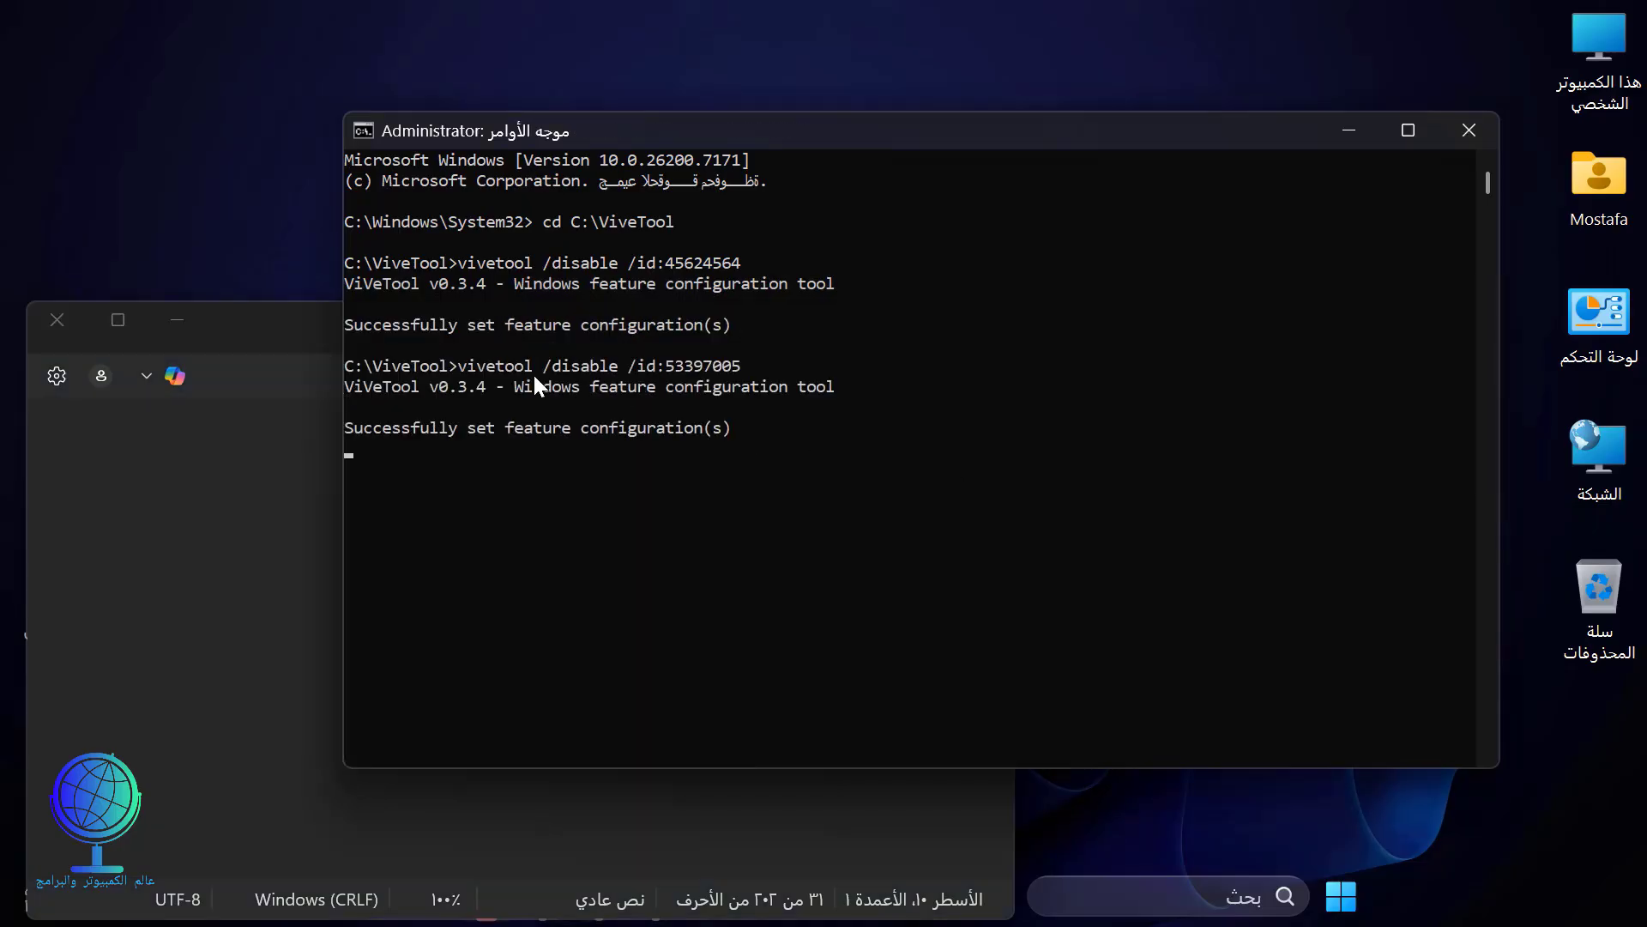
- Copy the vivetool /disable /id:48433719 command from the text document and run it in the Command Prompt
left_click(184, 524)
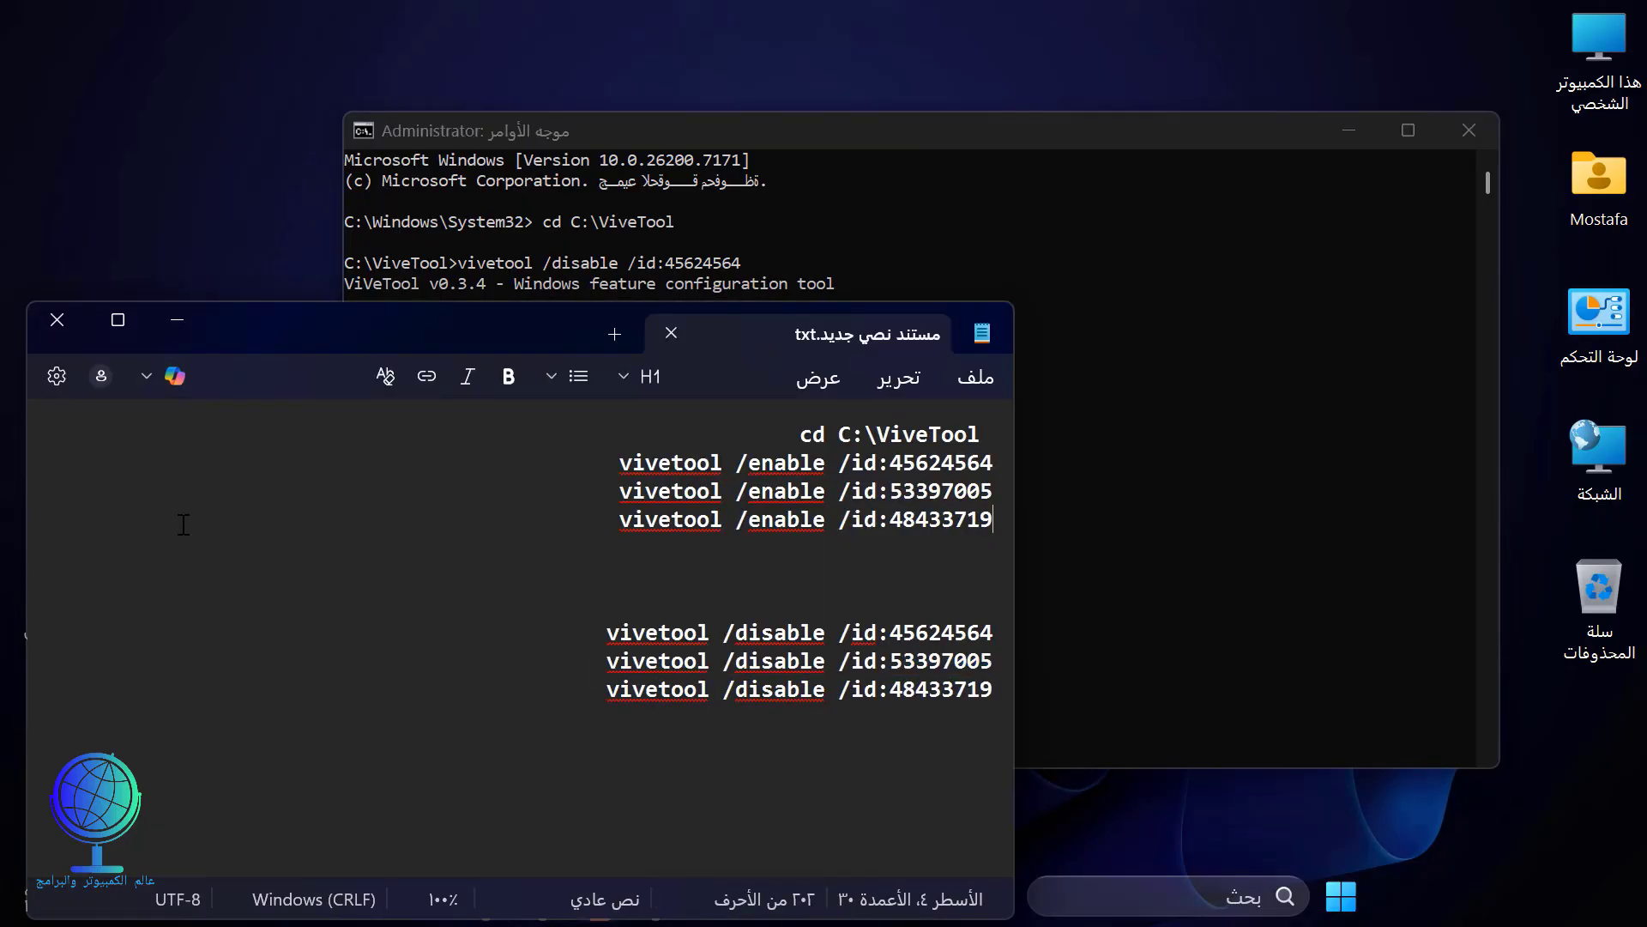
triple_click(806, 689)
right_click(806, 689)
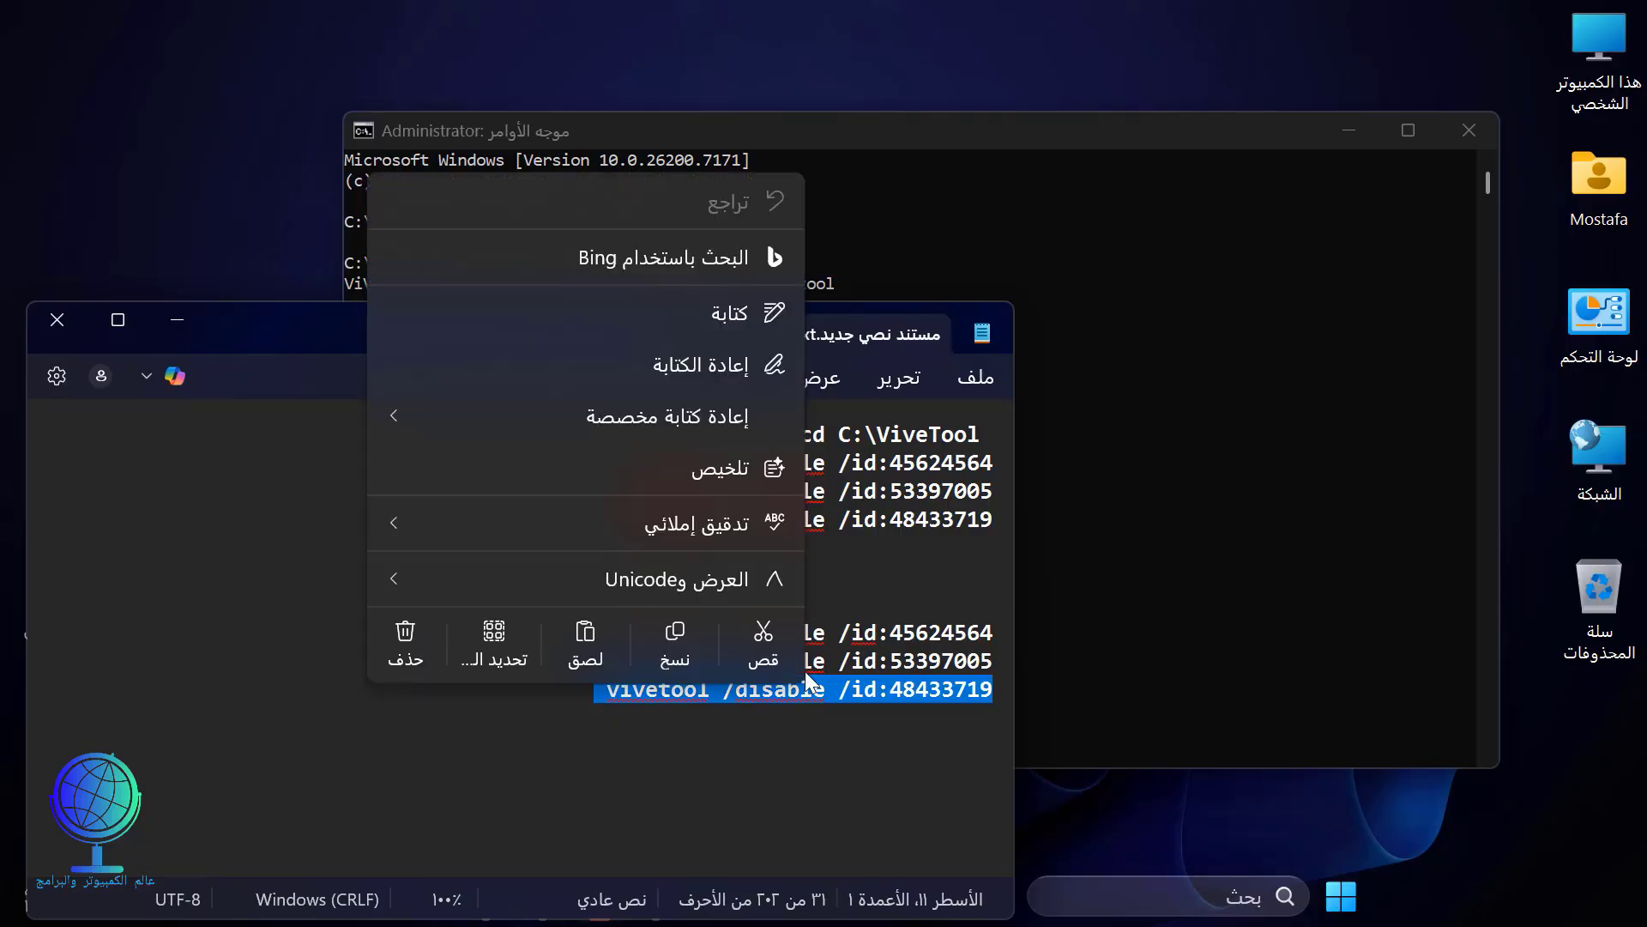
left_click(677, 635)
left_click(1158, 517)
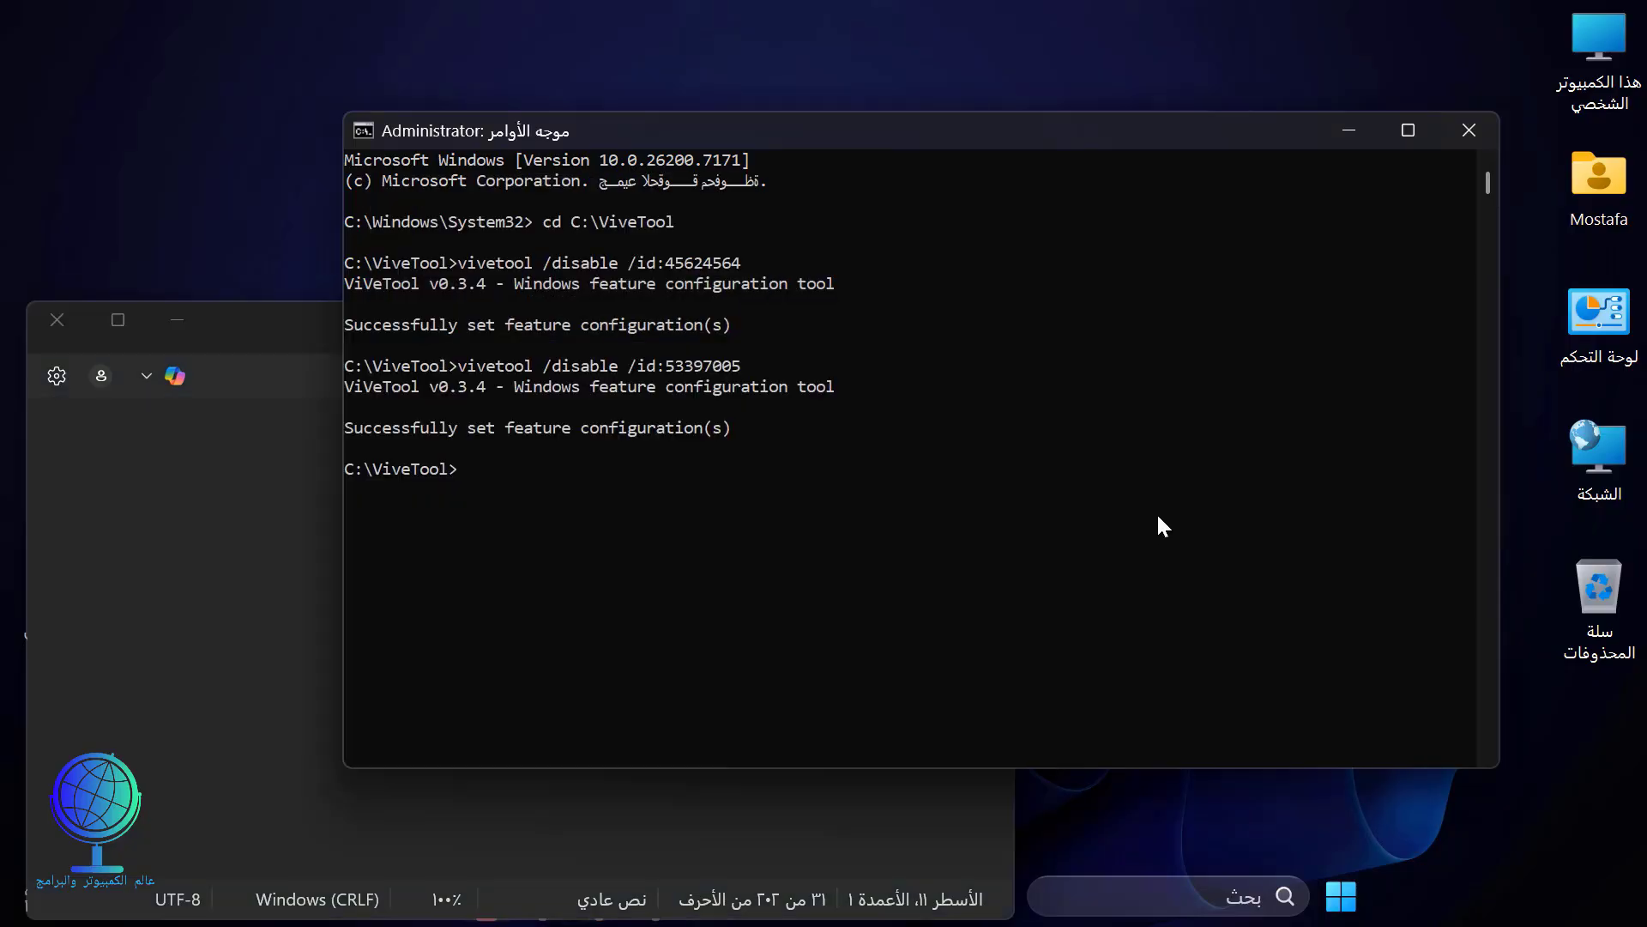
right_click(550, 493)
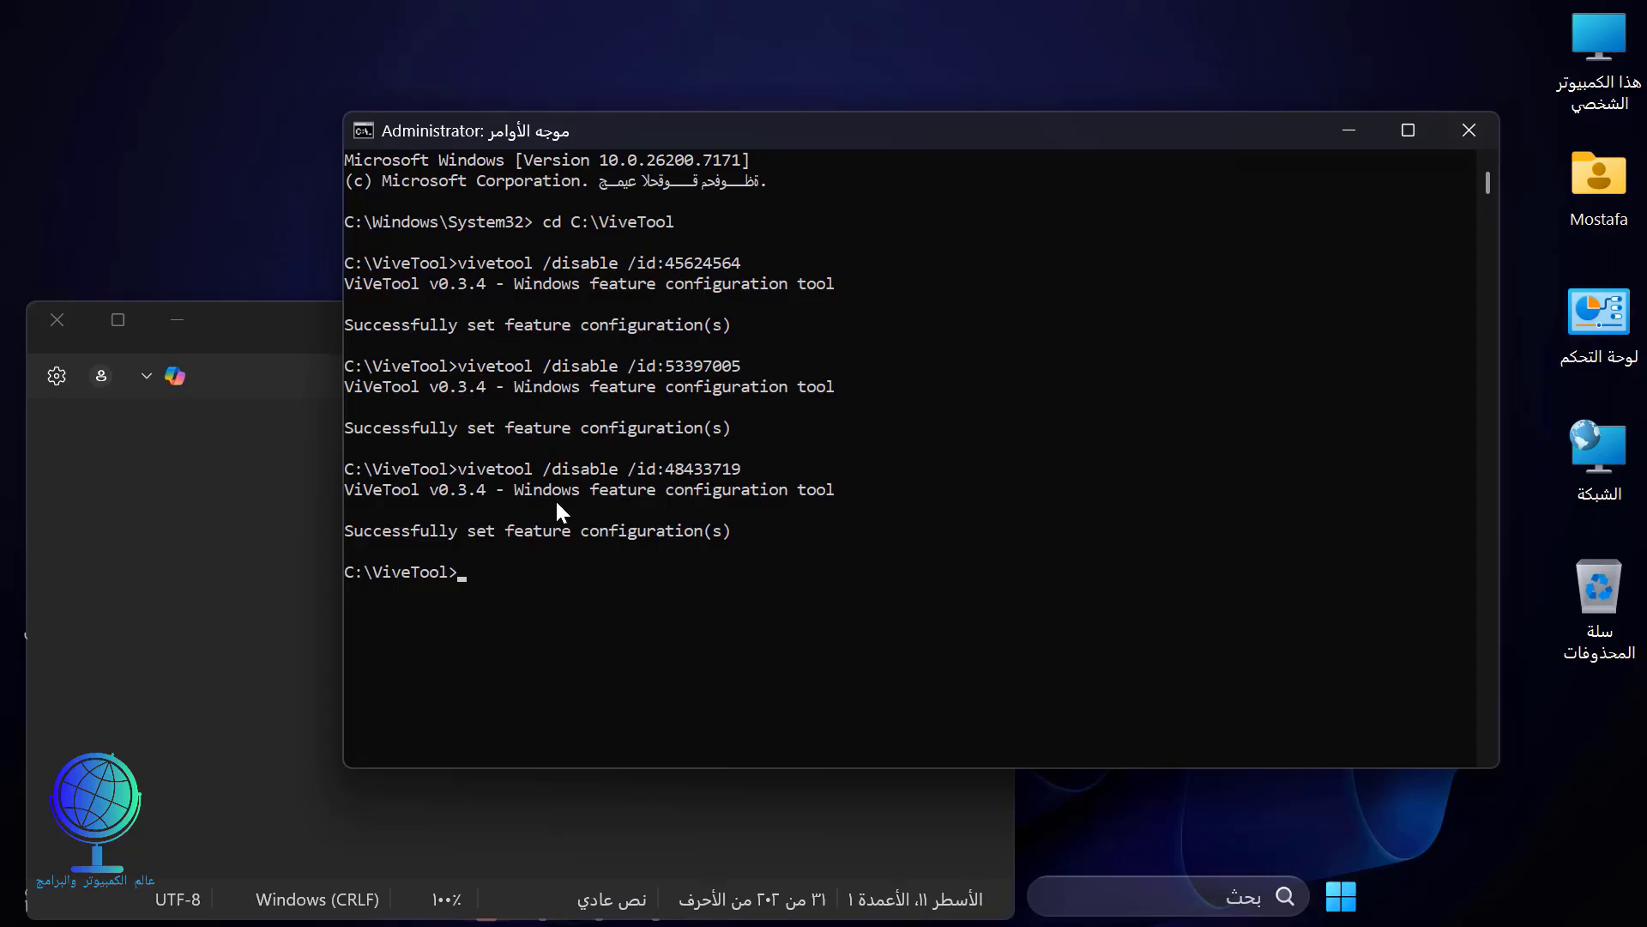
- Close the text document and the Command Prompt, and bring up the Windows power options
left_click(58, 318)
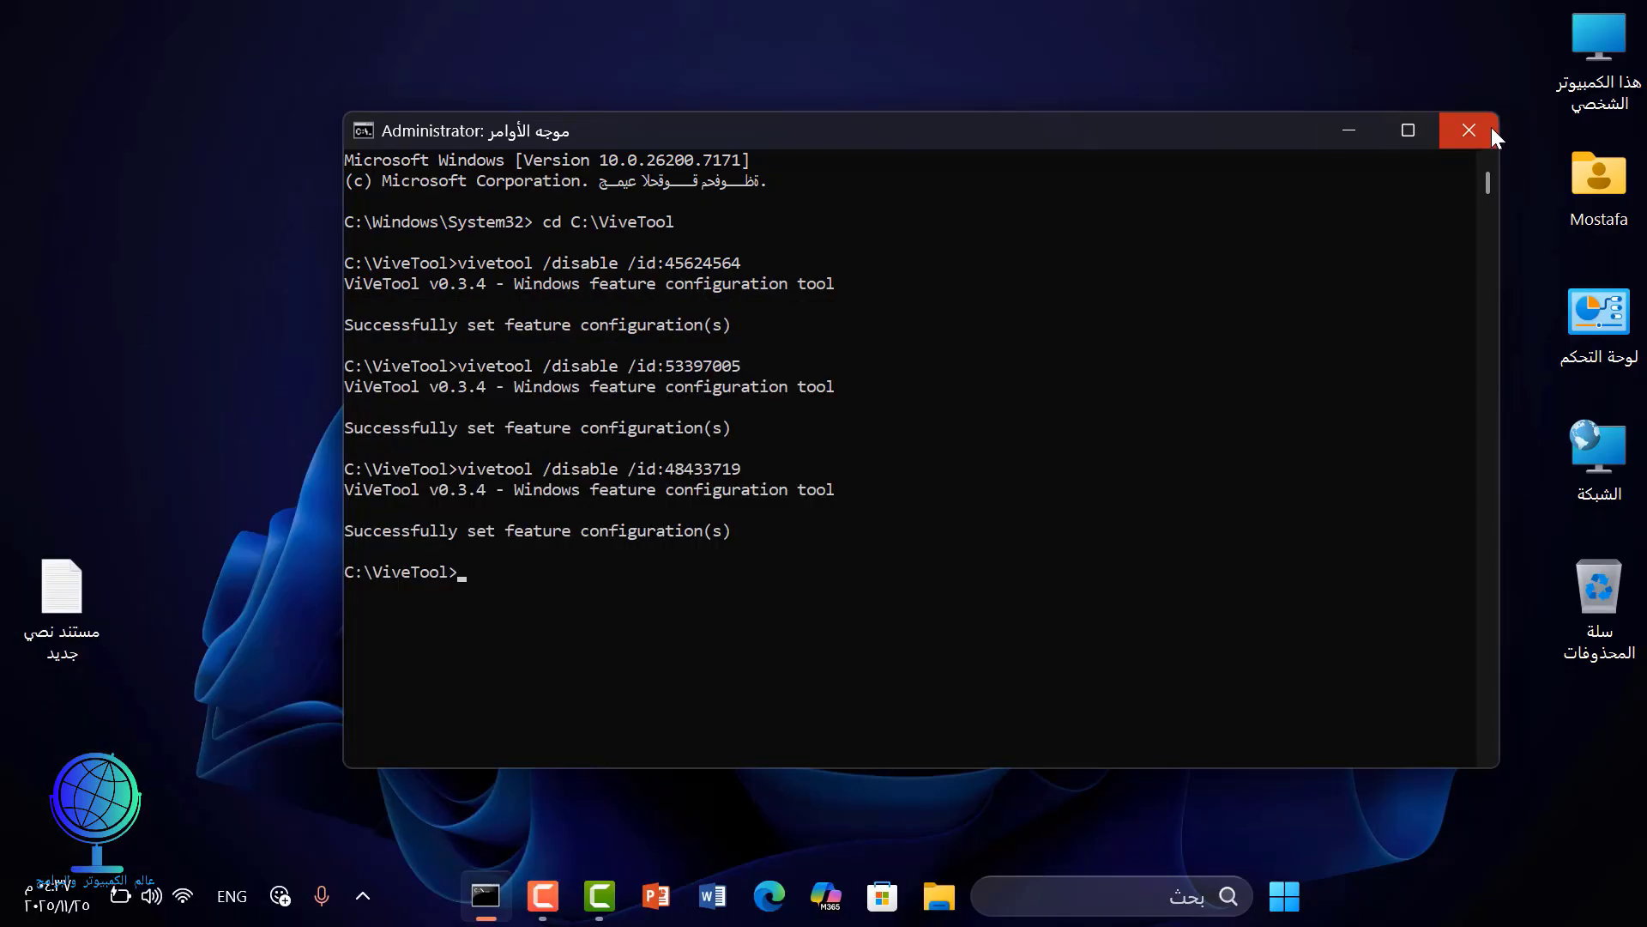
left_click(1469, 131)
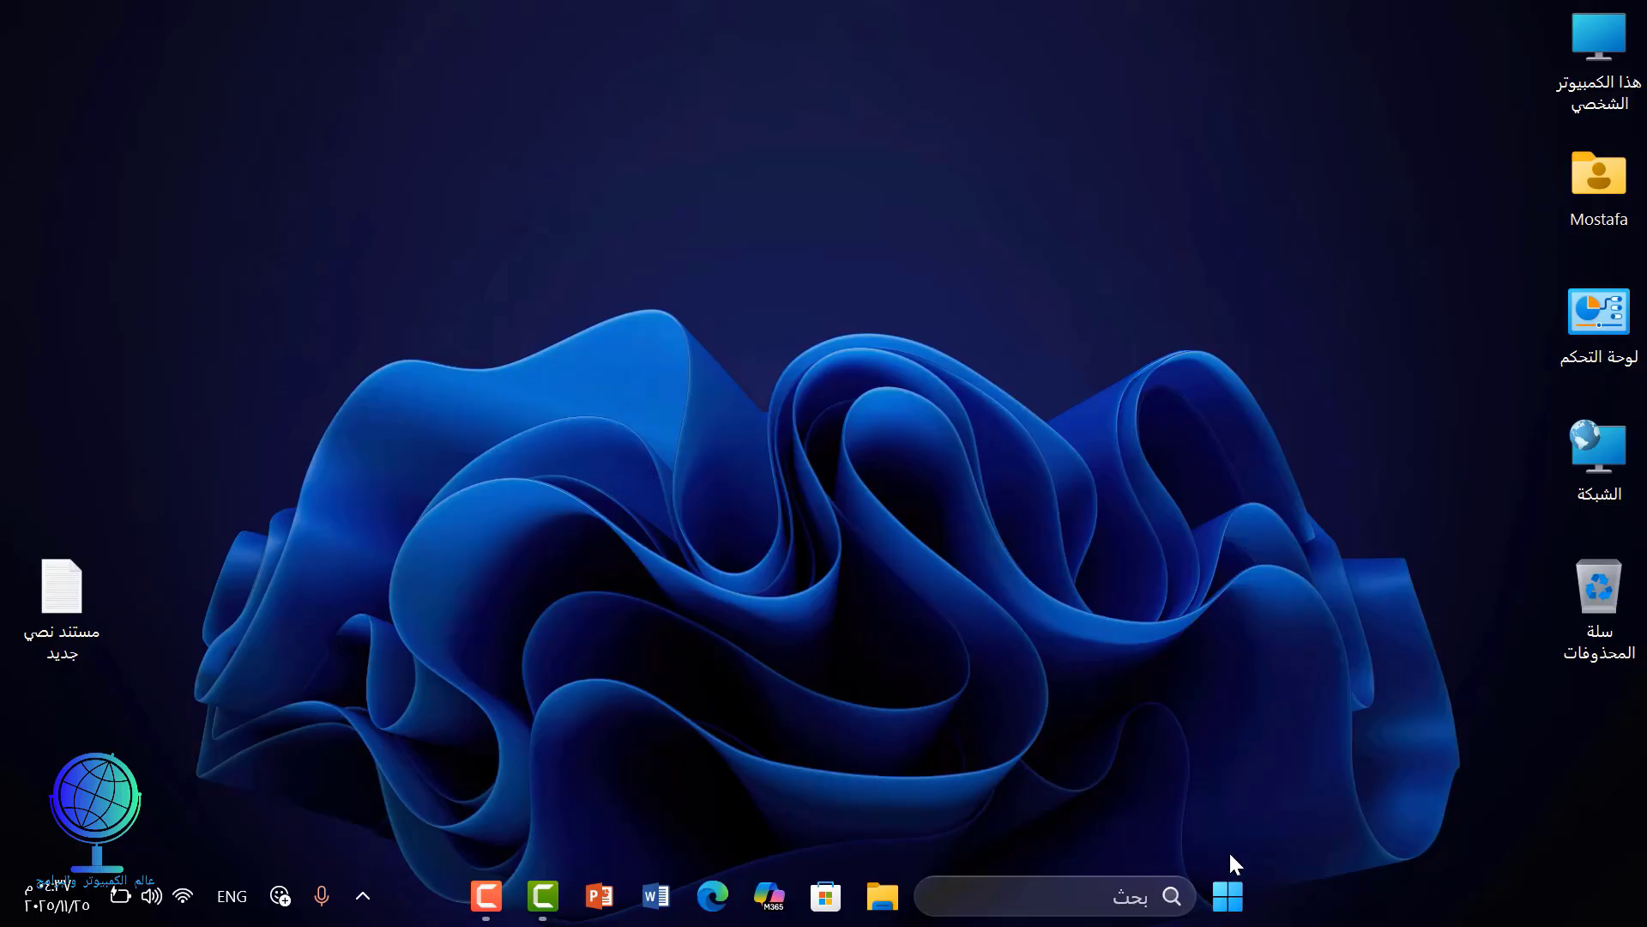
left_click(1225, 899)
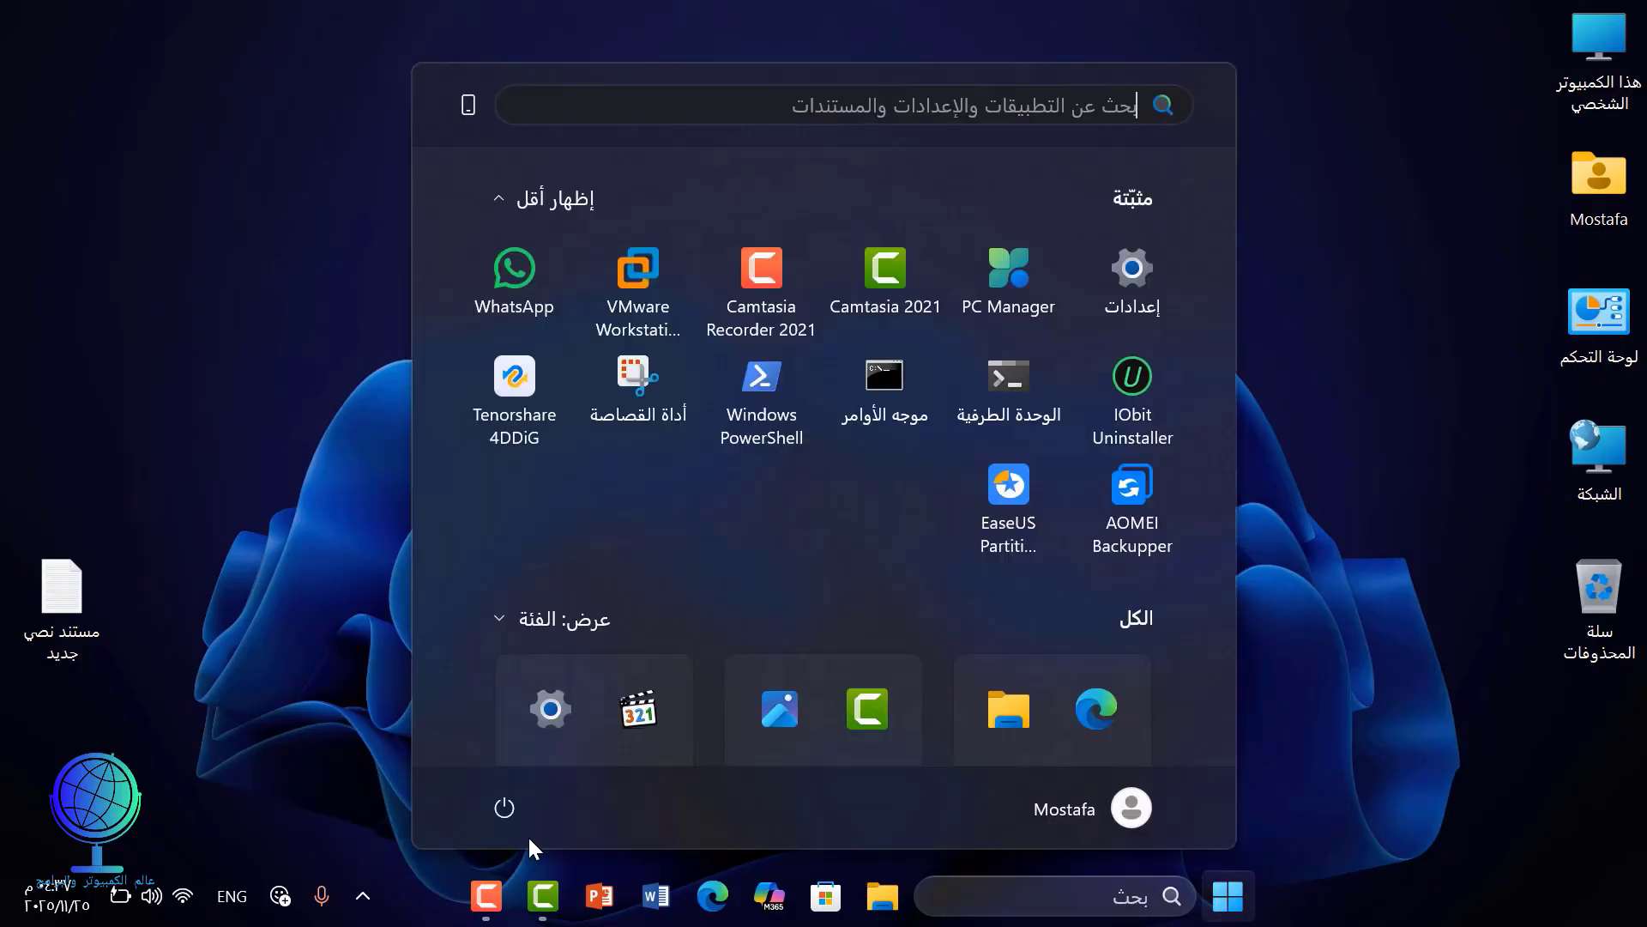
left_click(505, 810)
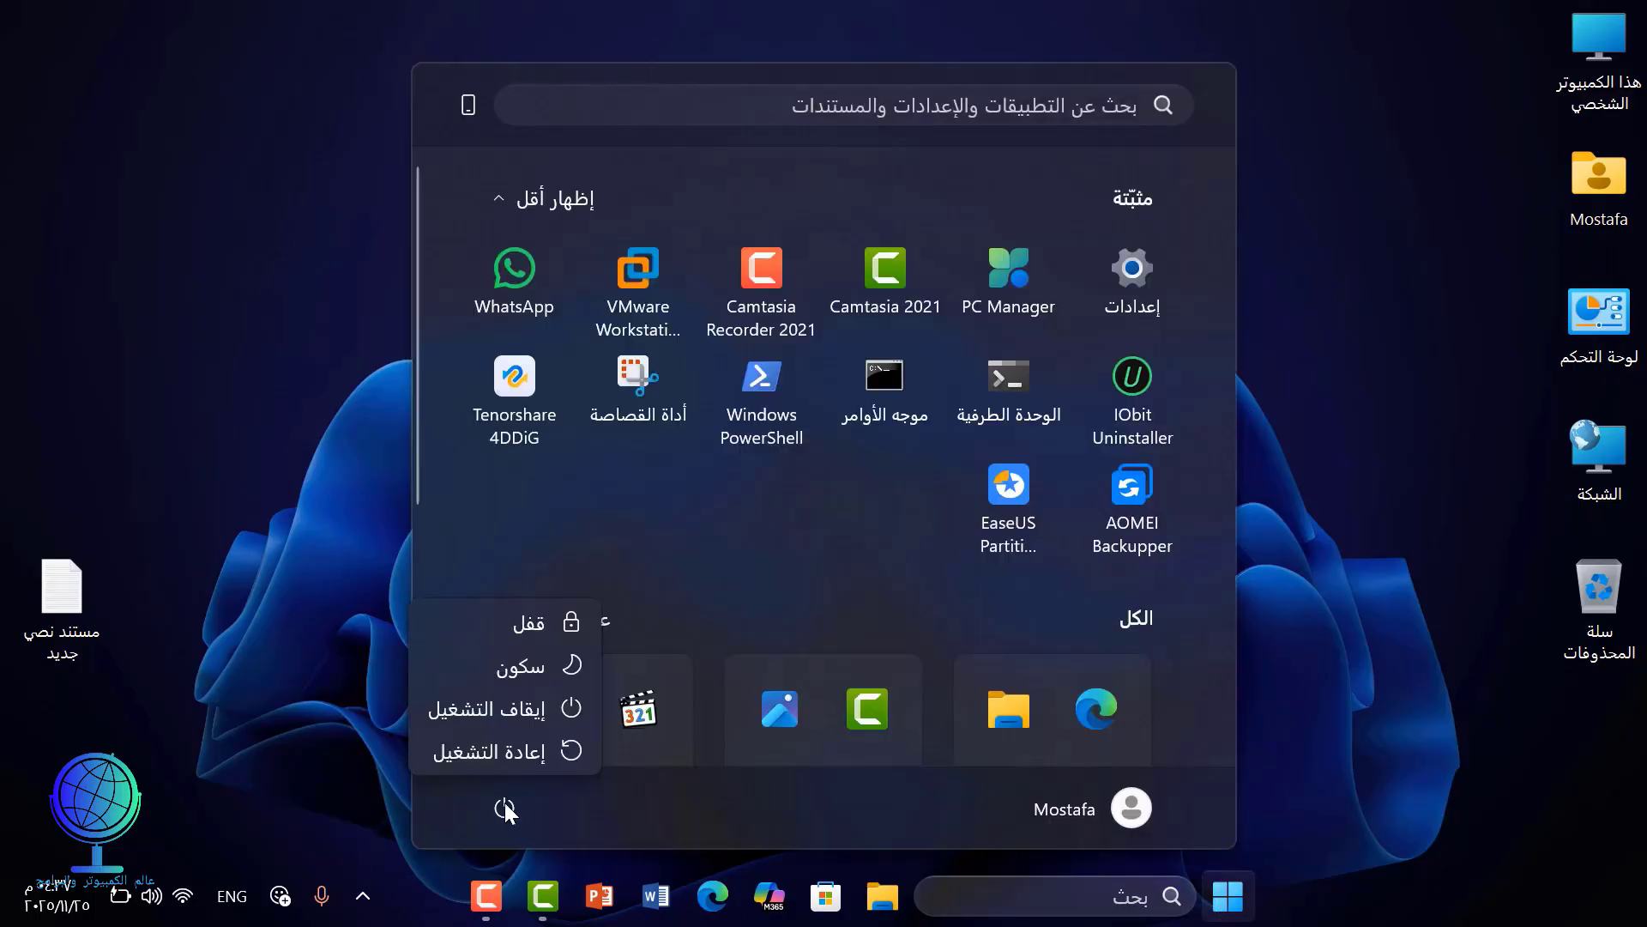